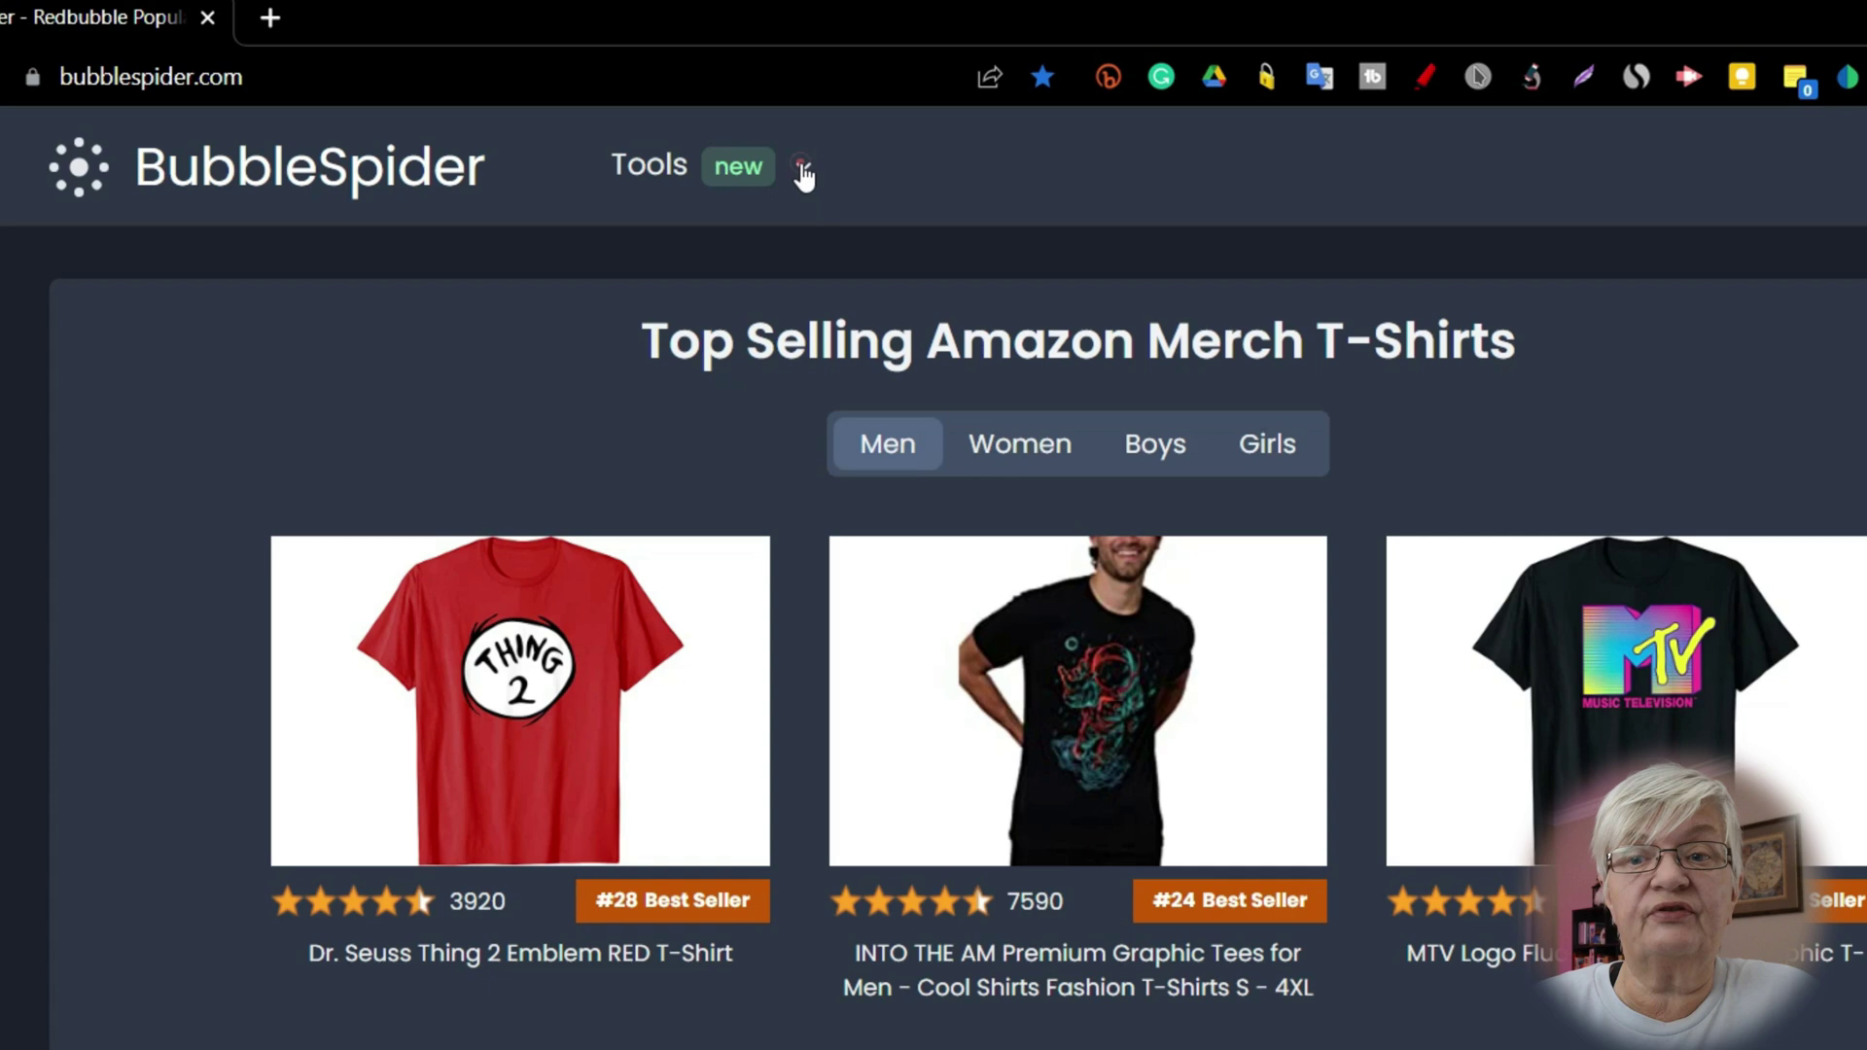
Peek at the Tools list and the account panel on the home page, then close the panel
click(707, 141)
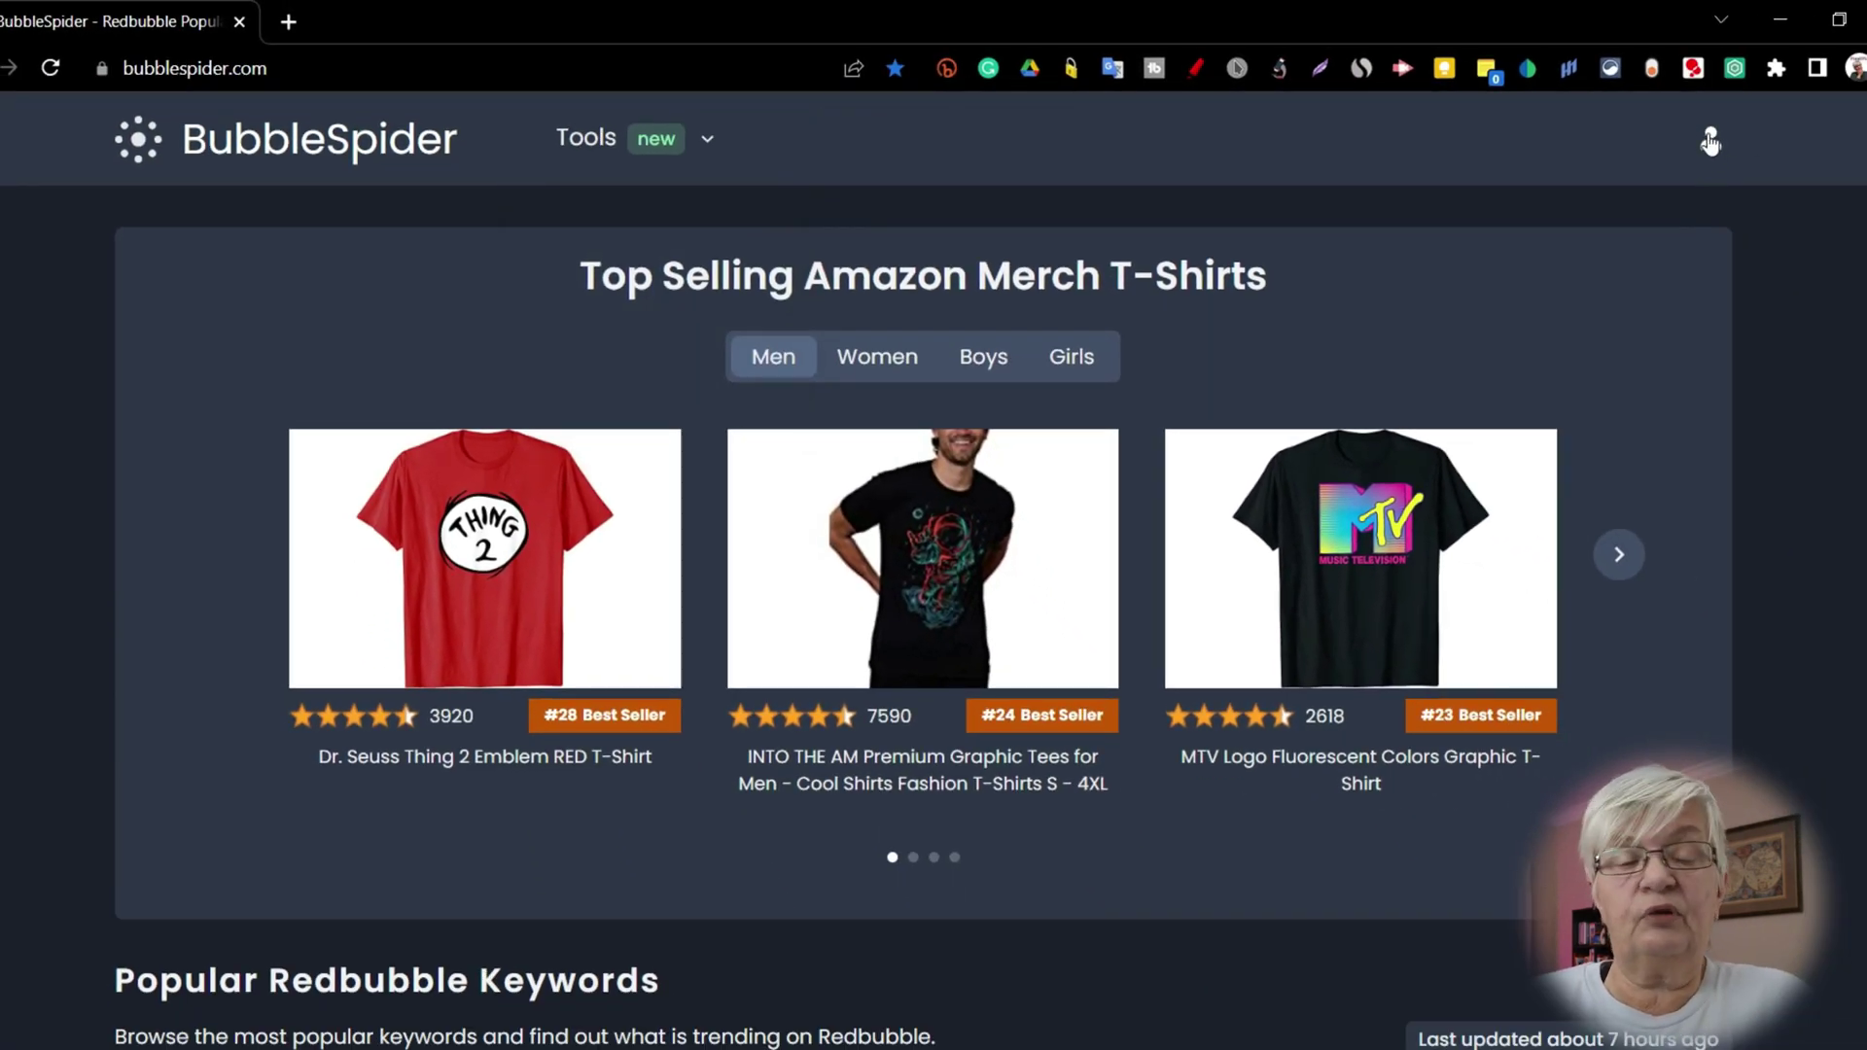
click(1709, 141)
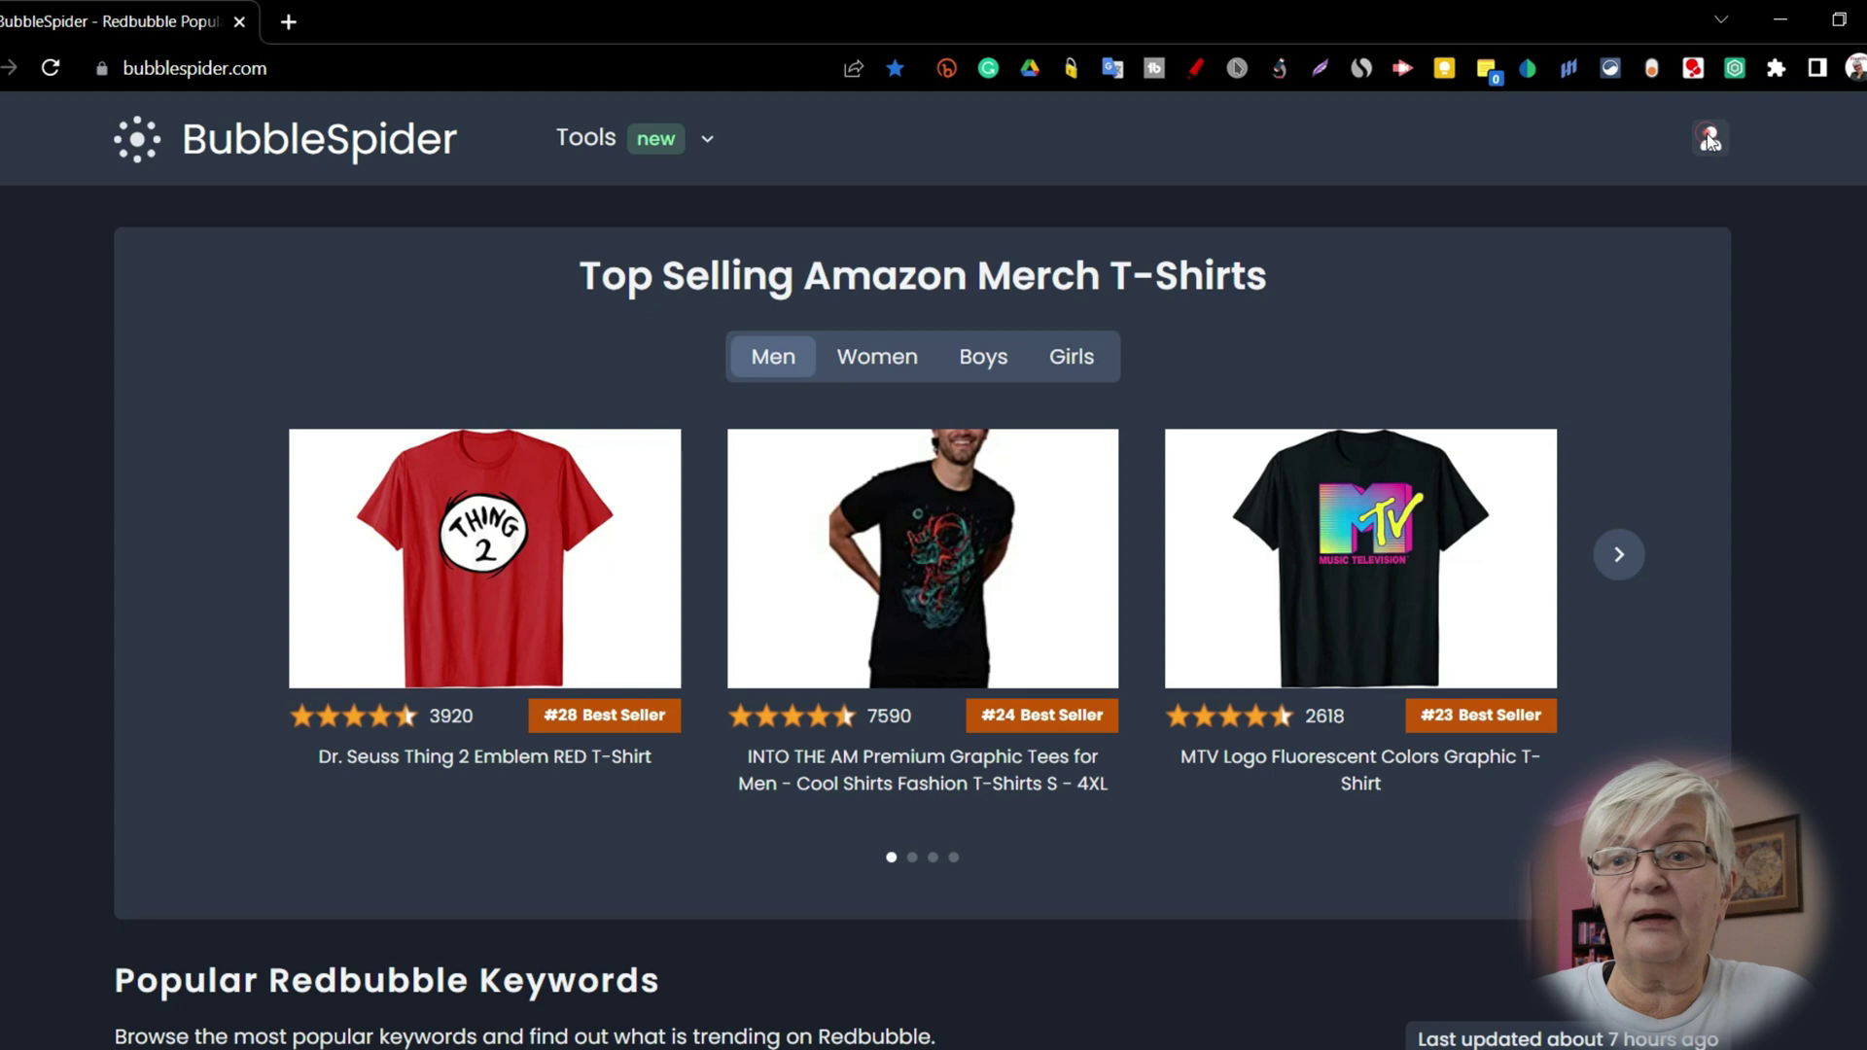
click(1410, 148)
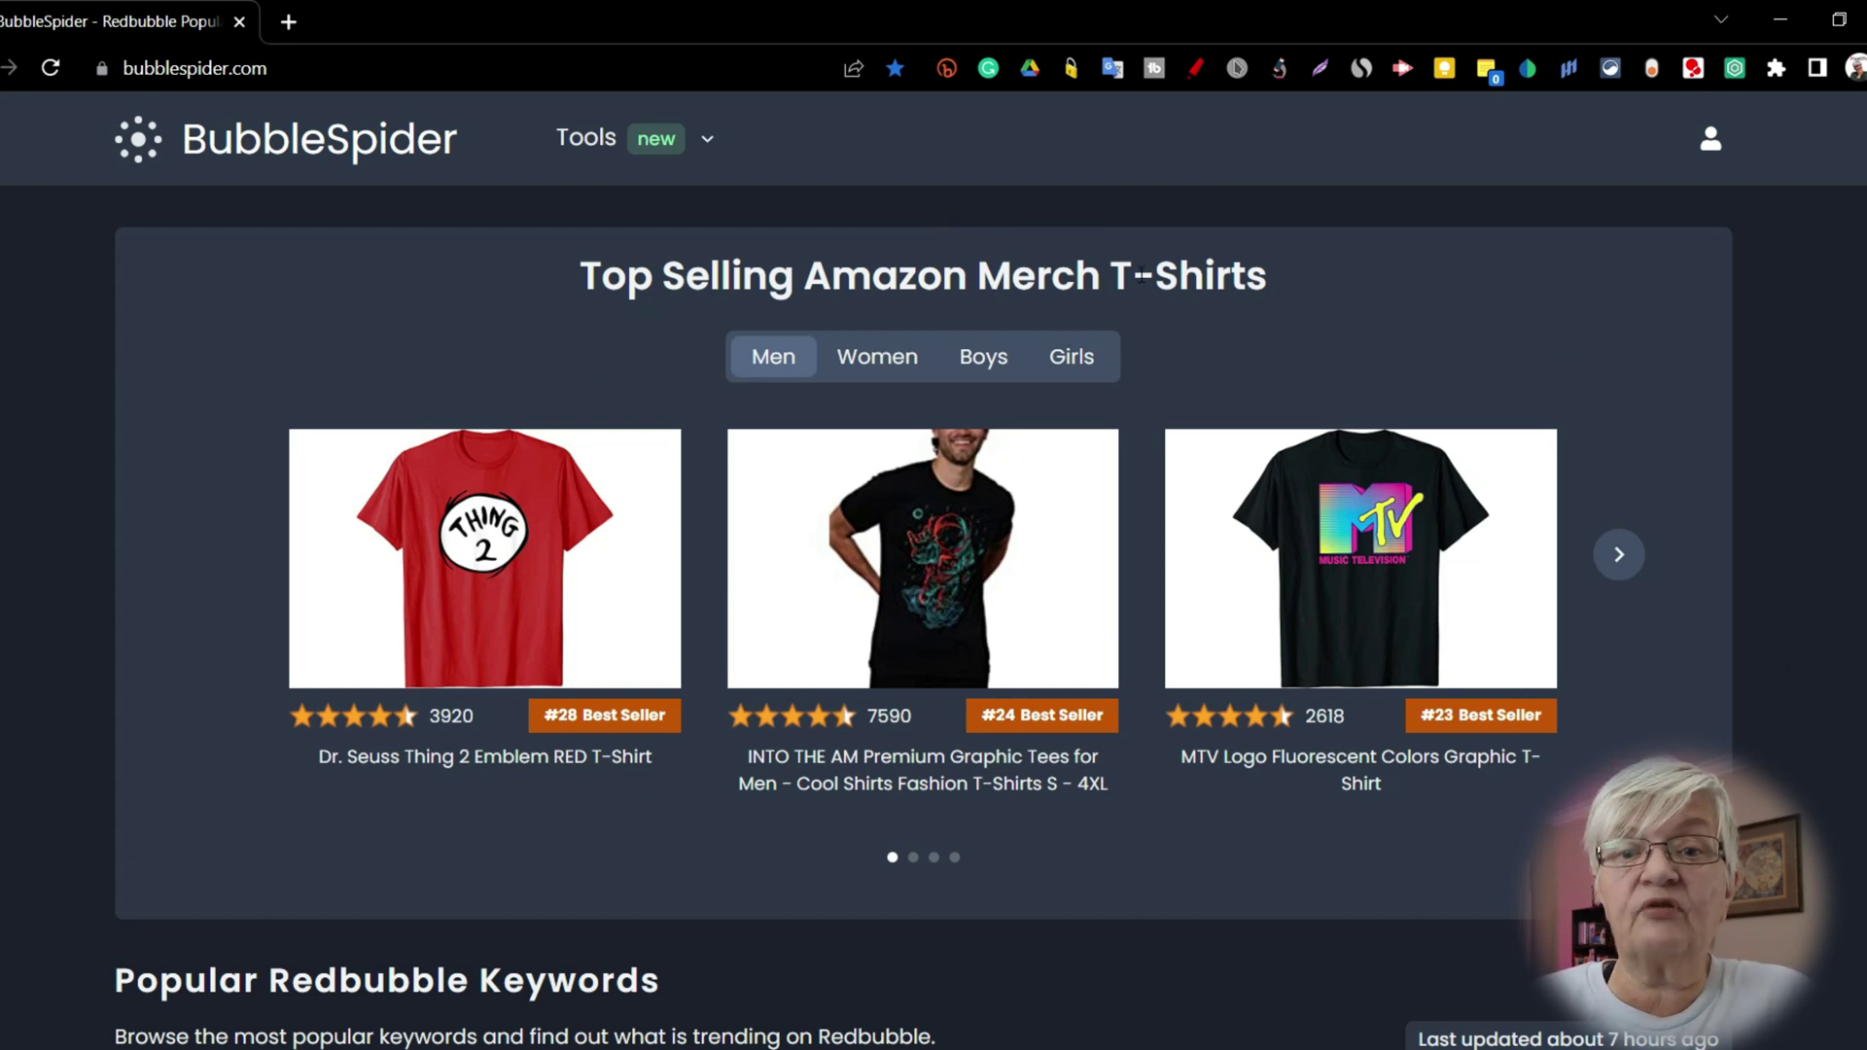
scroll(1700, 426, down, 6)
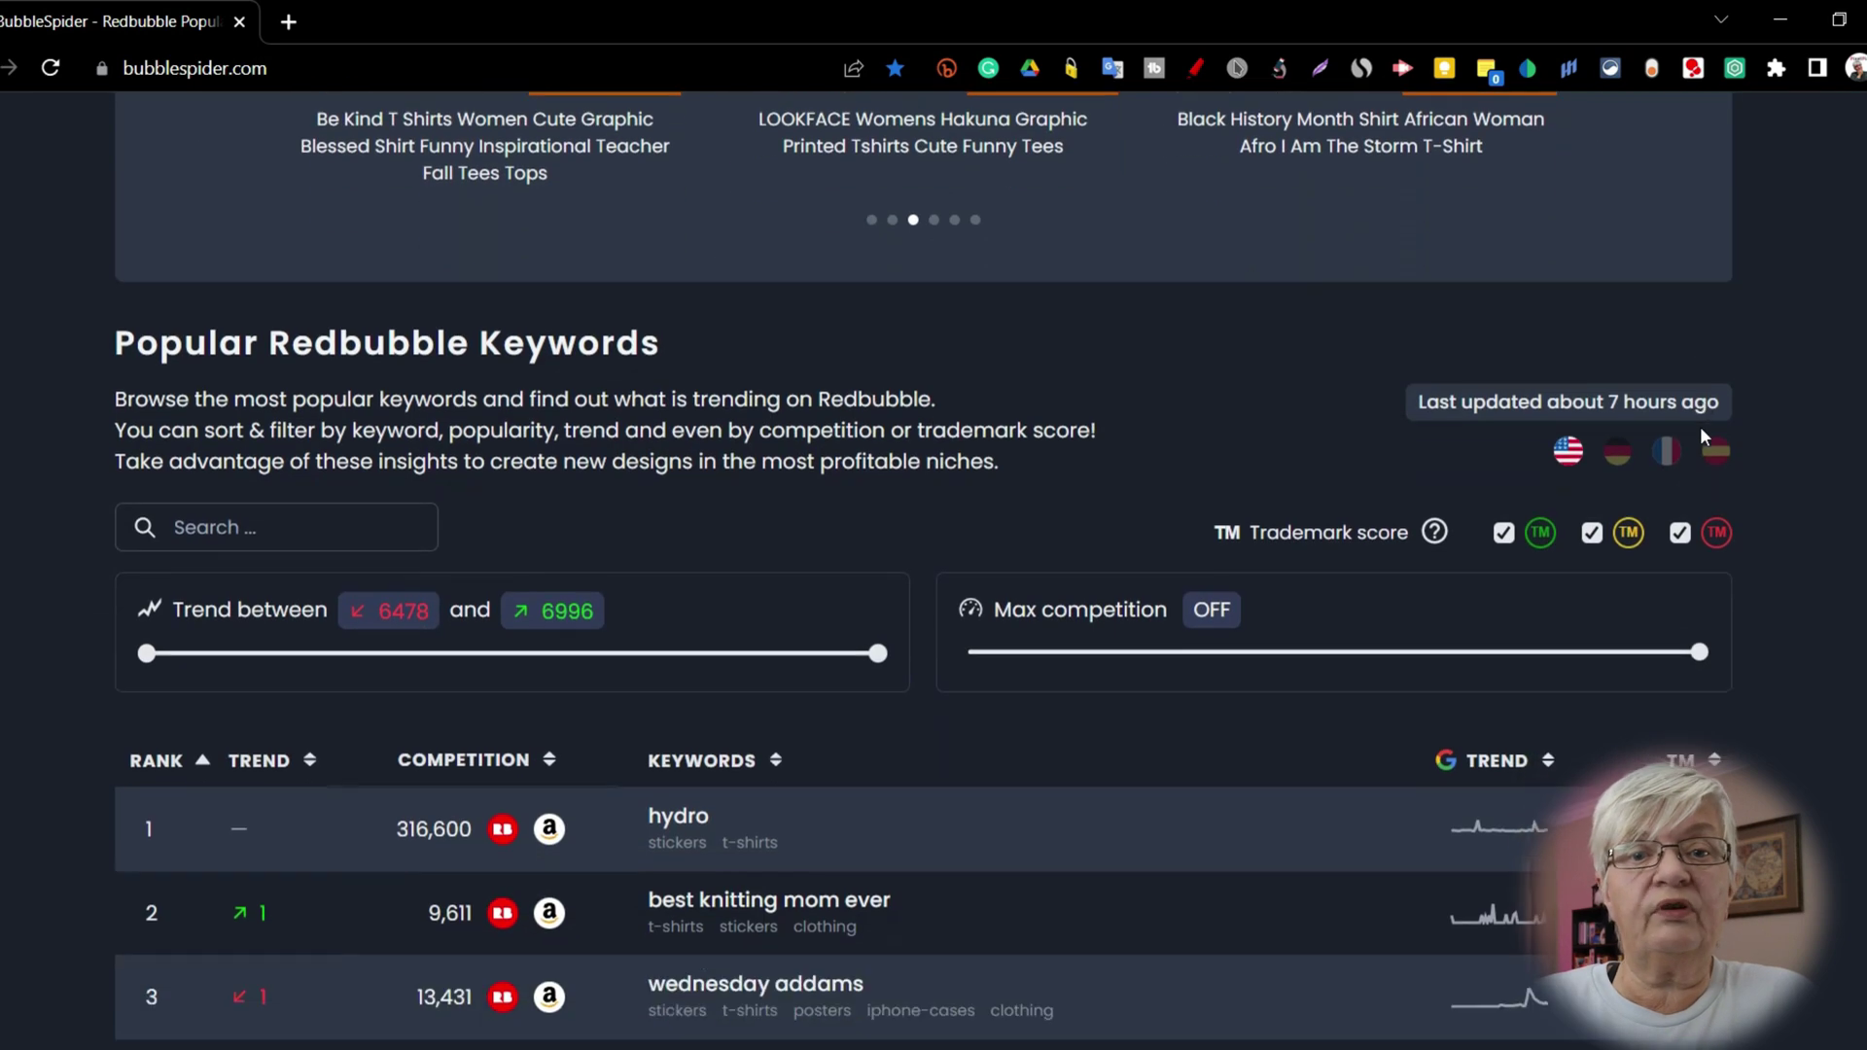
scroll(1700, 426, down, 1)
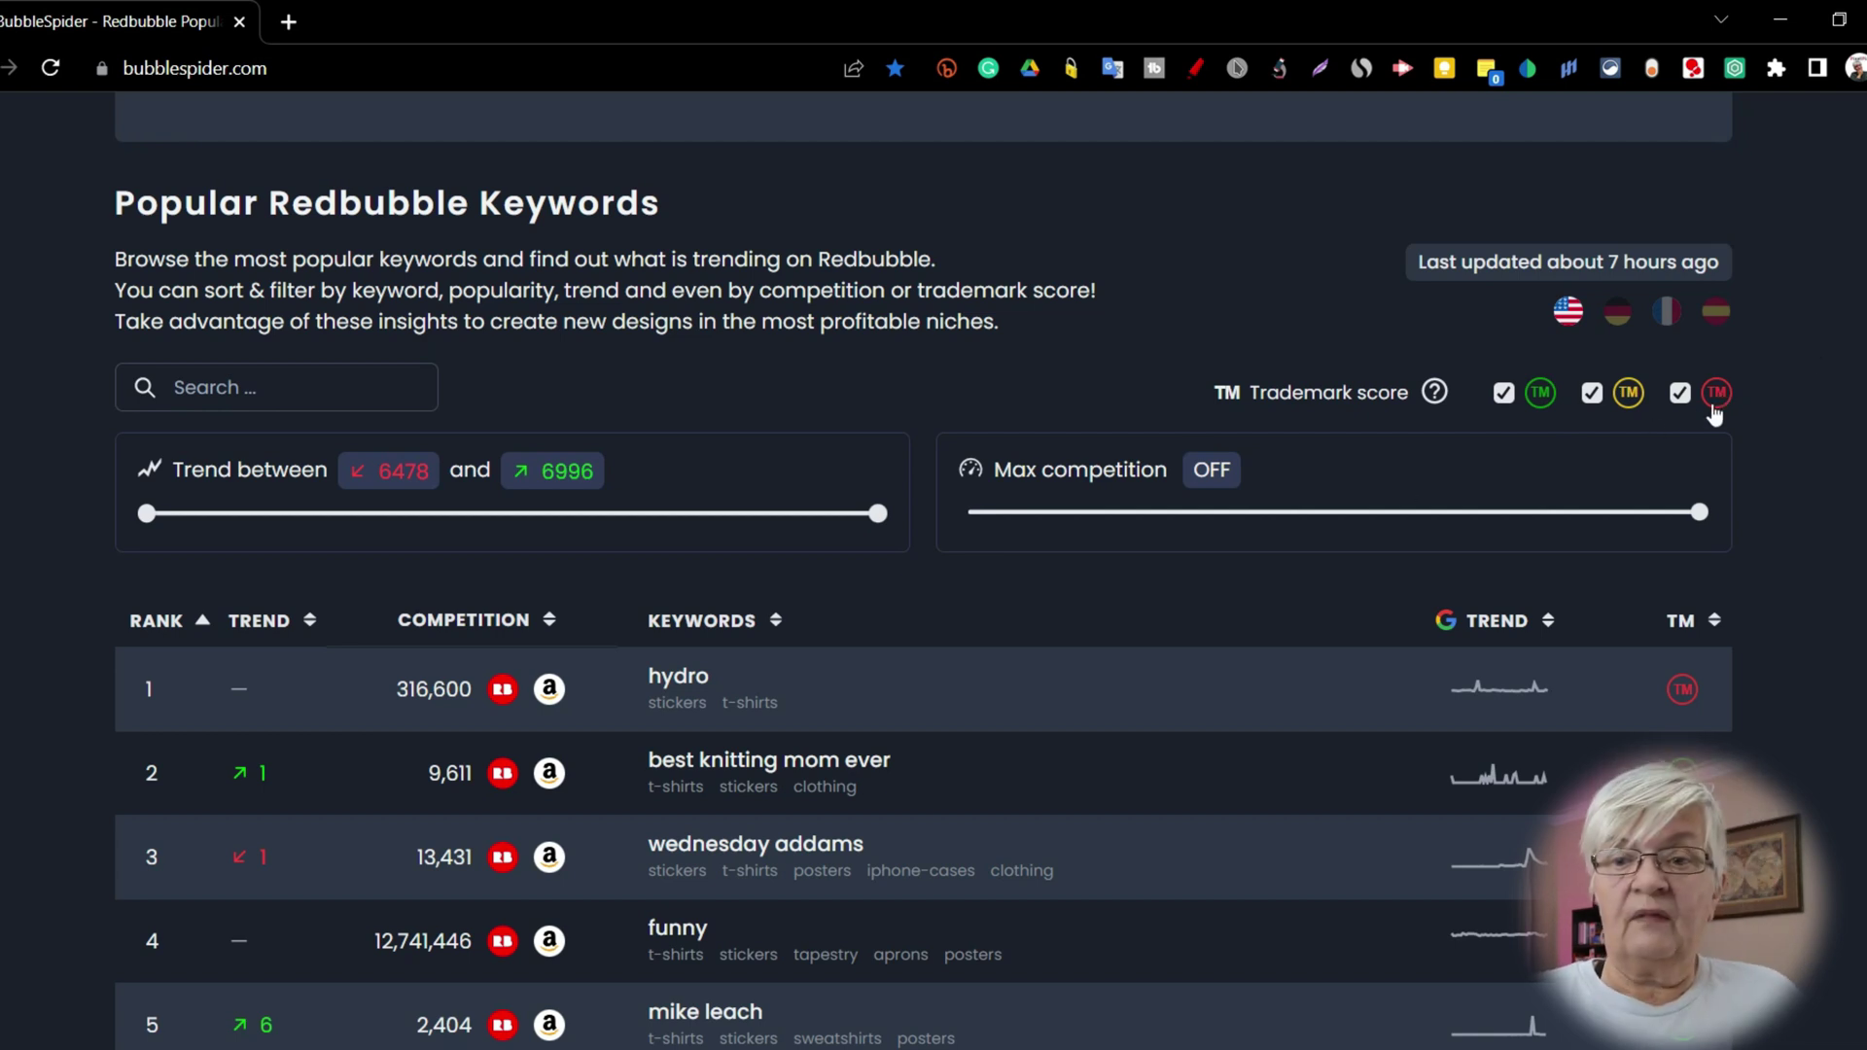
Hide red and yellow trademark-score keywords, then try the Trend between and Max competition sliders
click(1682, 399)
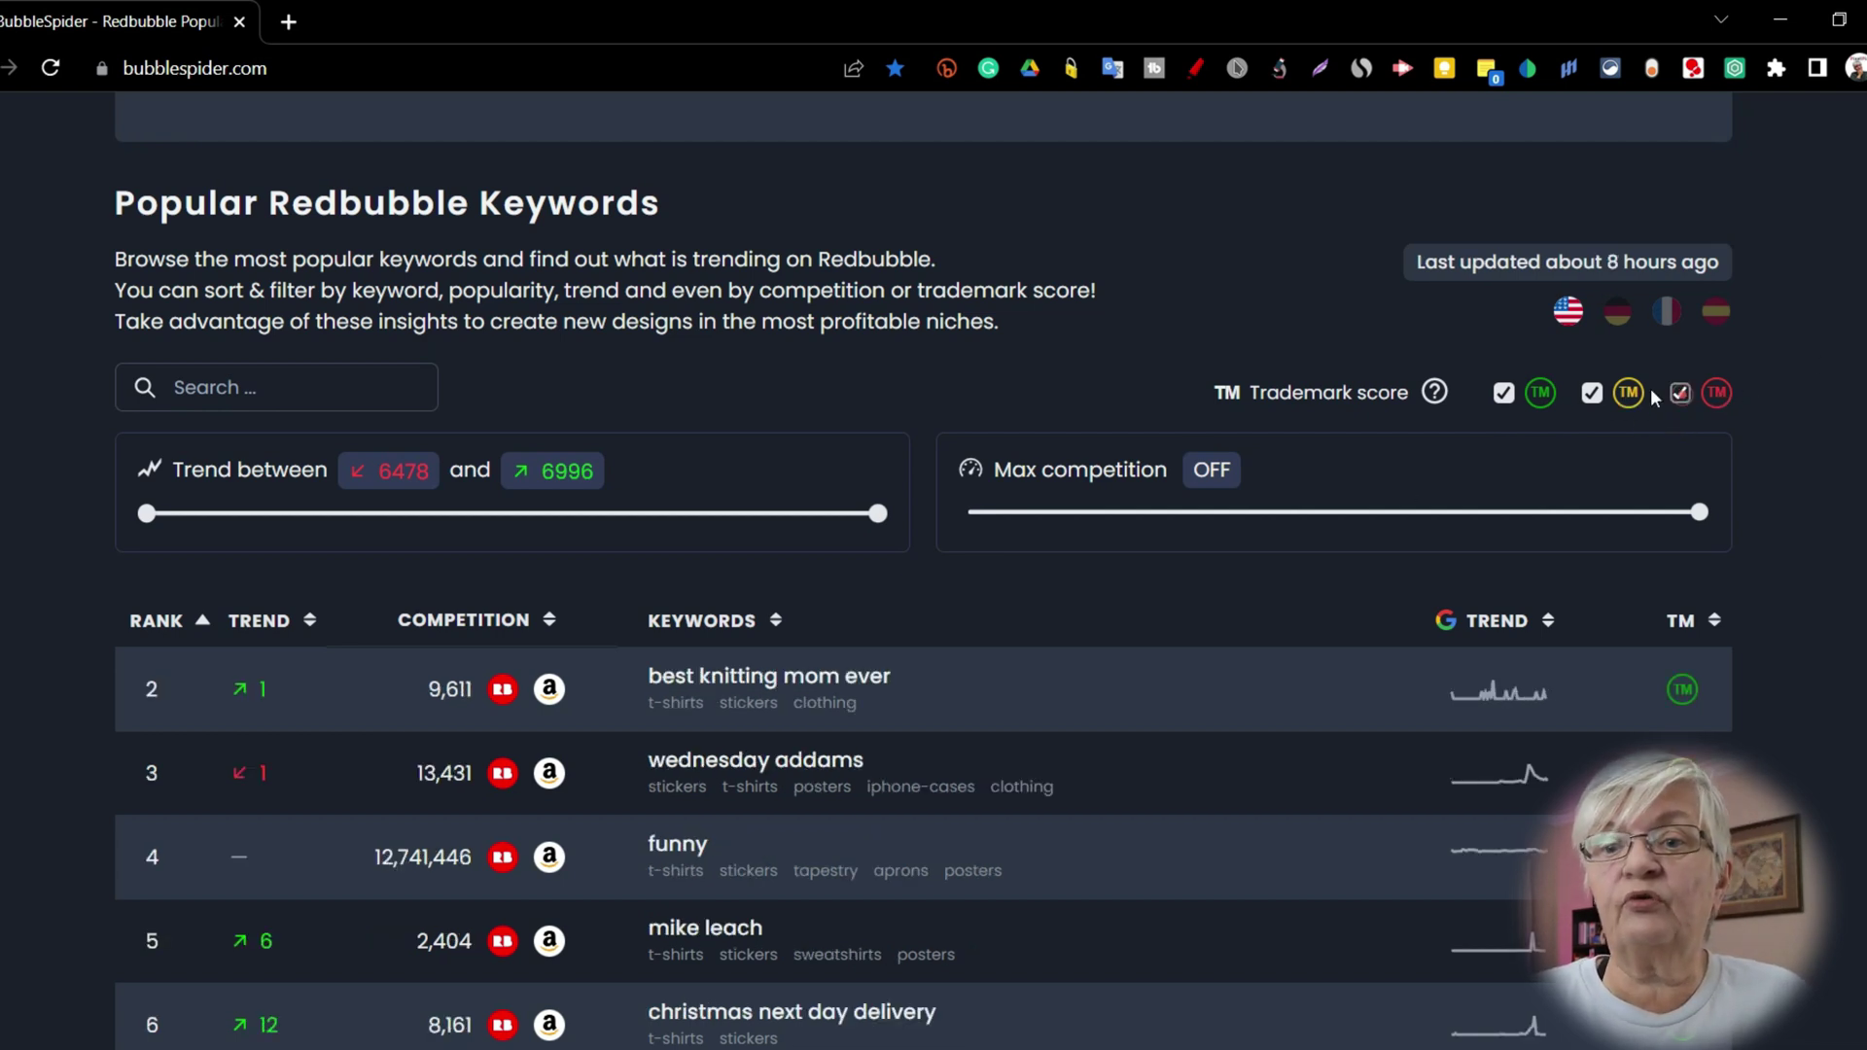
click(1594, 398)
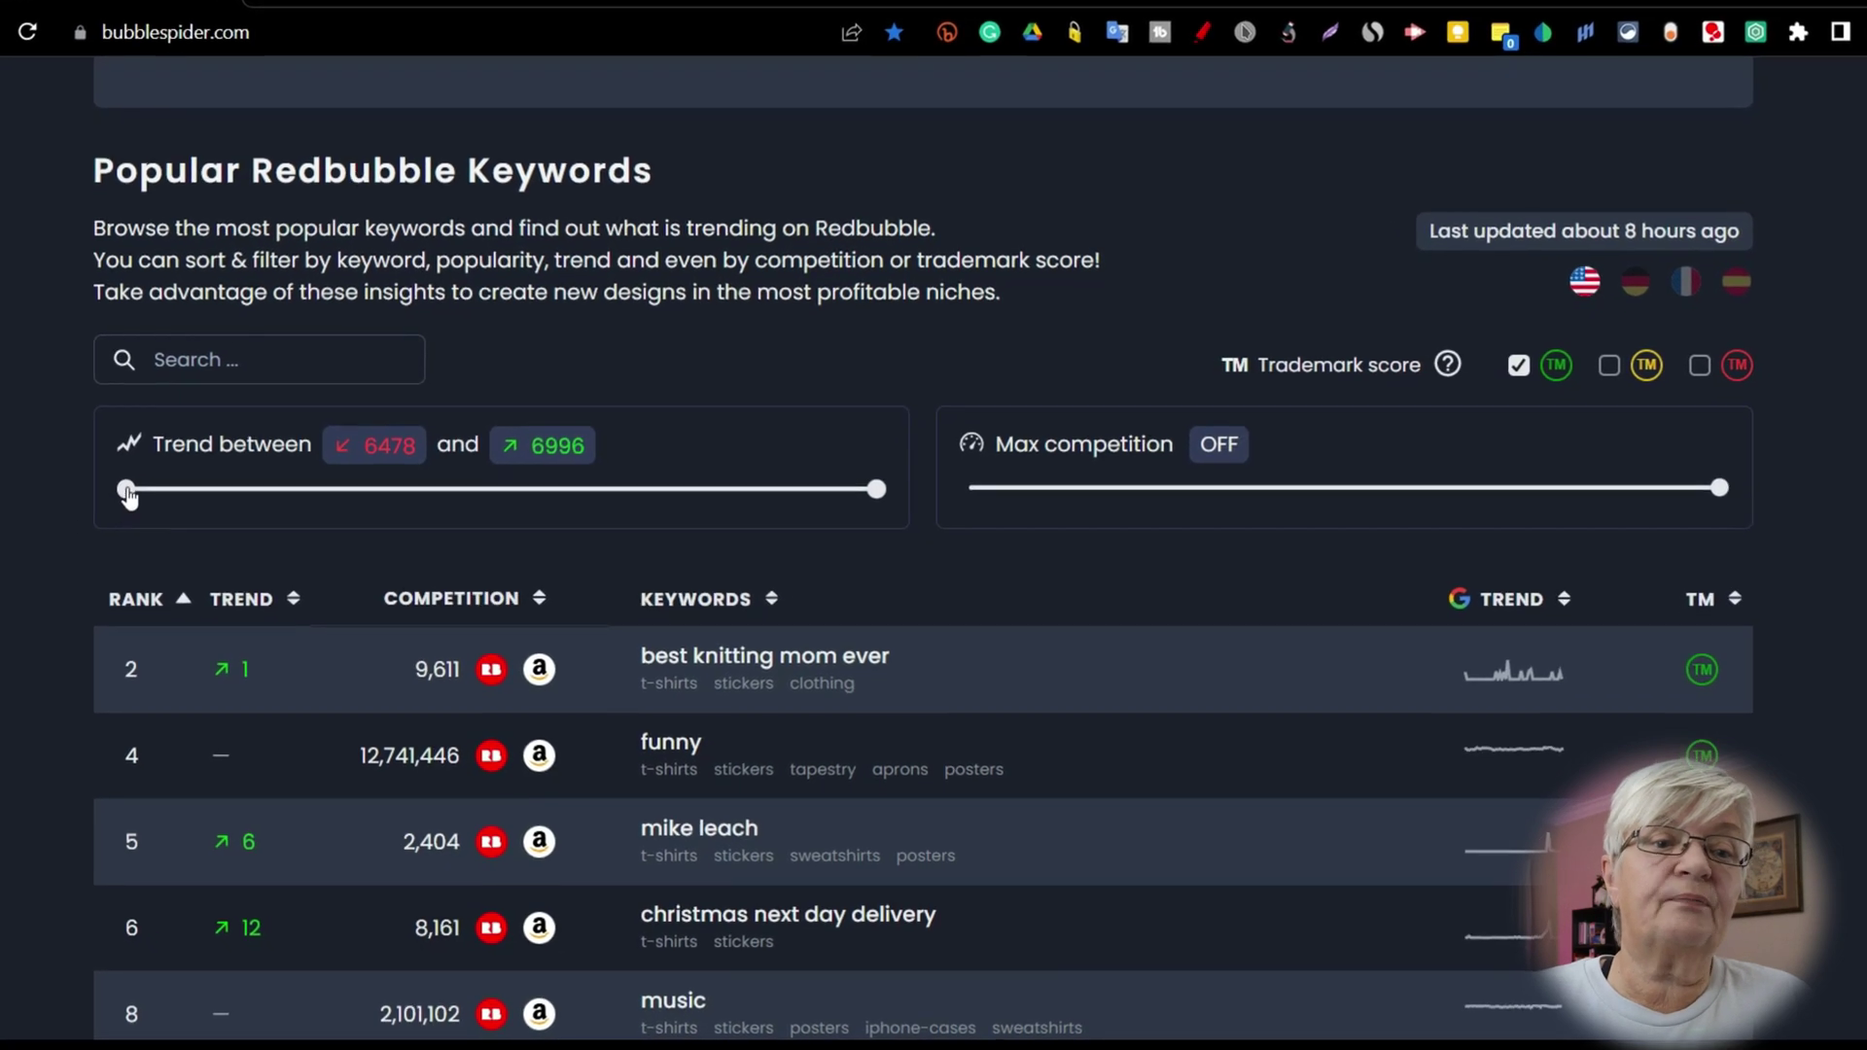
mouse_move(131, 497)
mouse_down()
mouse_move(328, 518)
mouse_move(297, 473)
mouse_move(131, 467)
mouse_up()
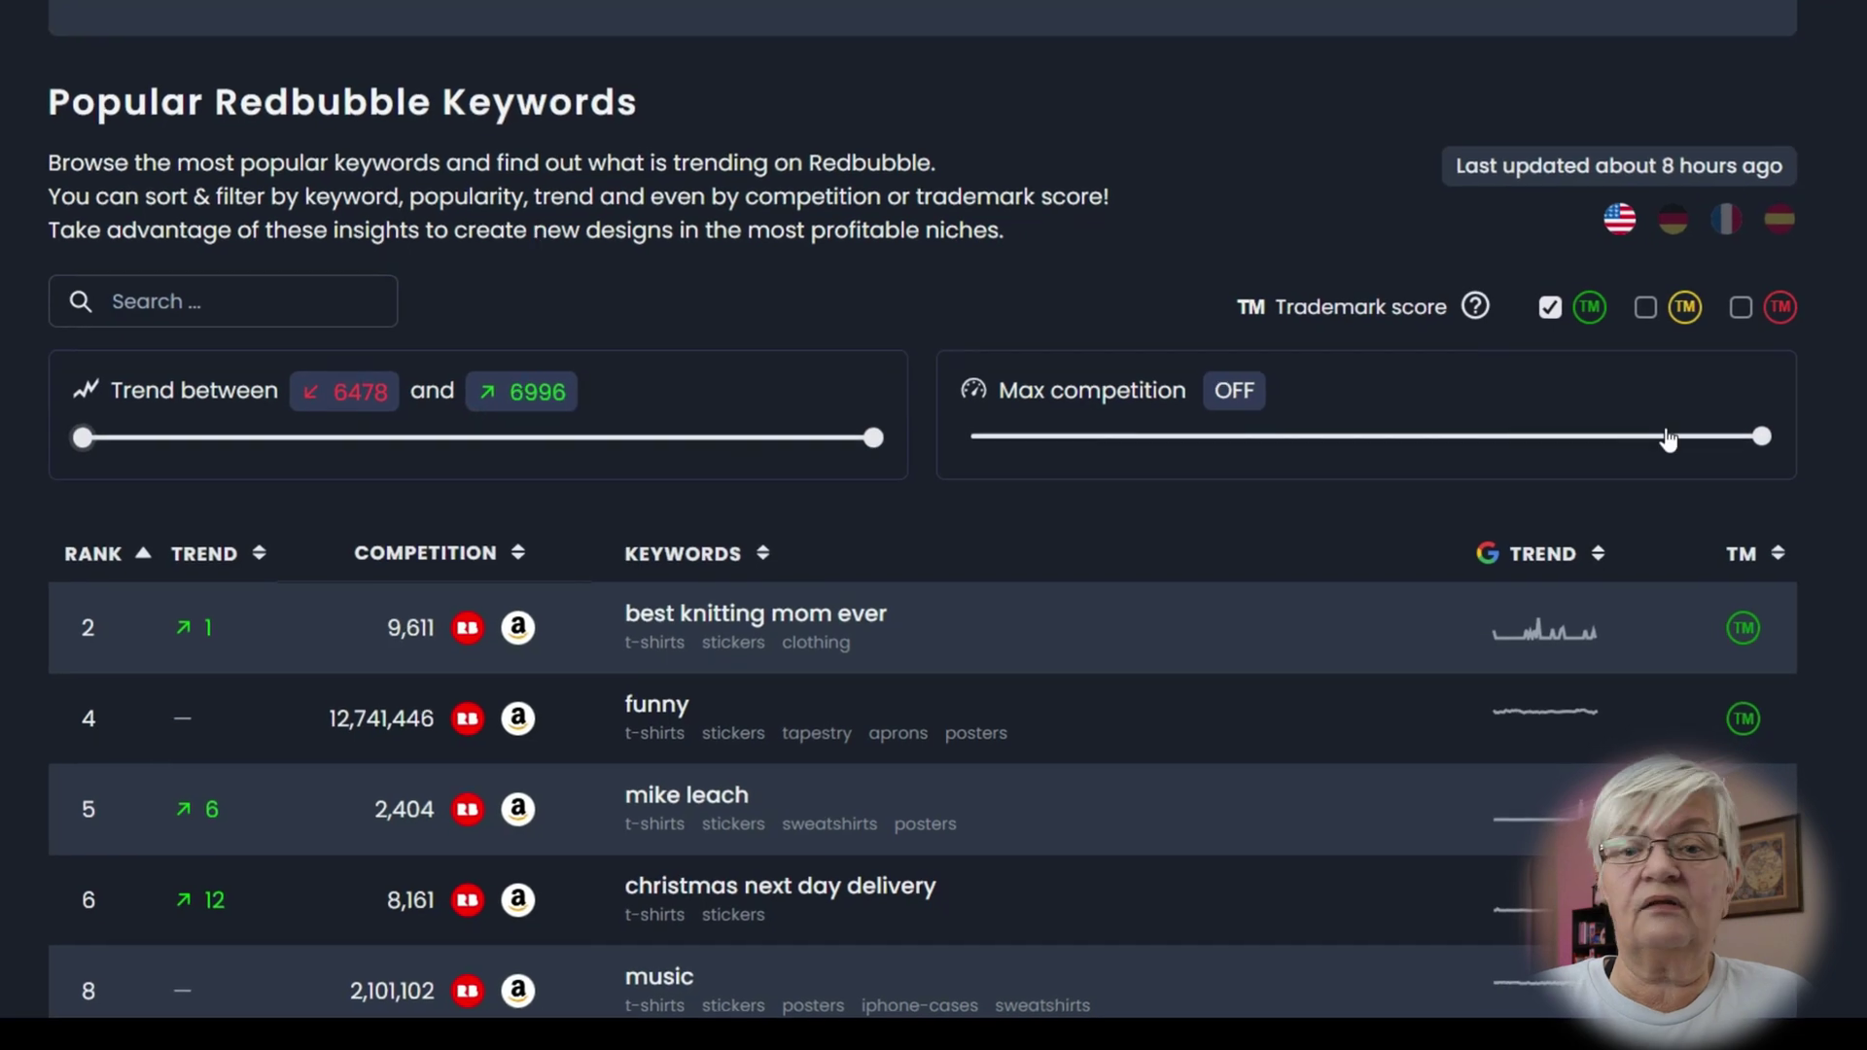
drag(1452, 439, 1777, 417)
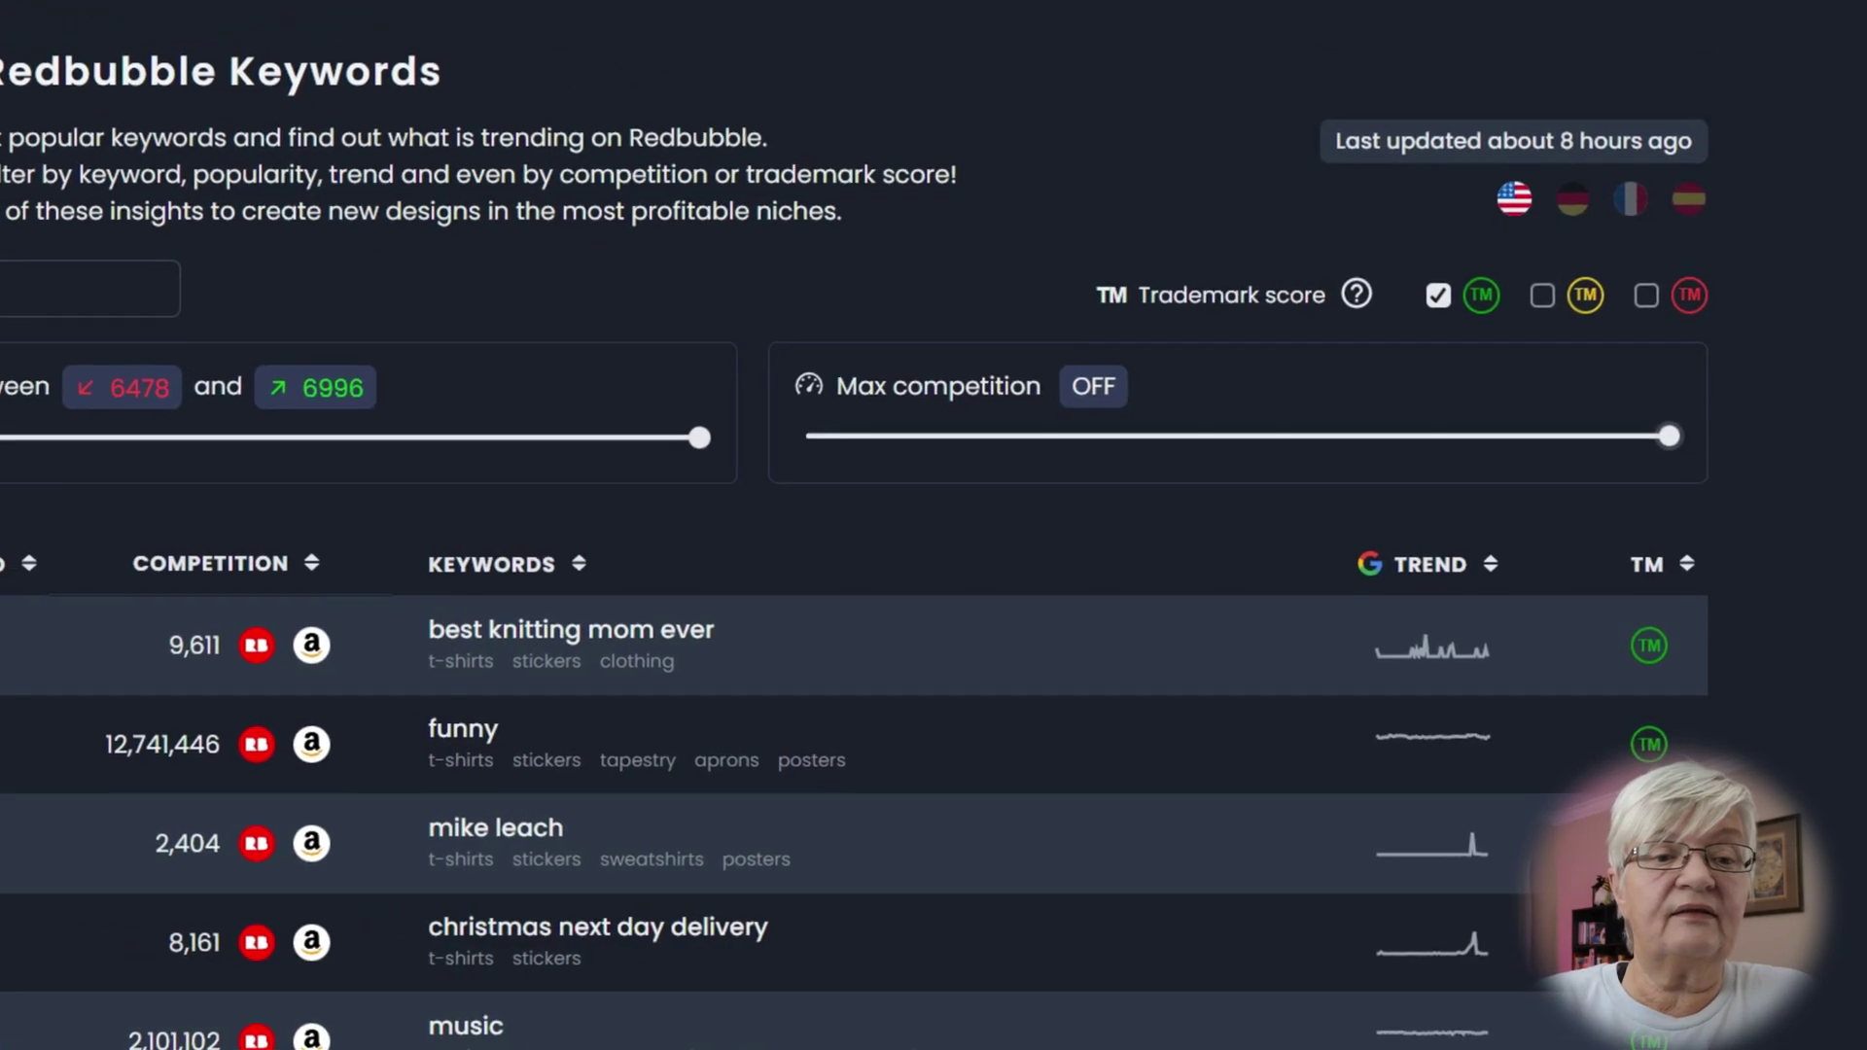
click(62, 607)
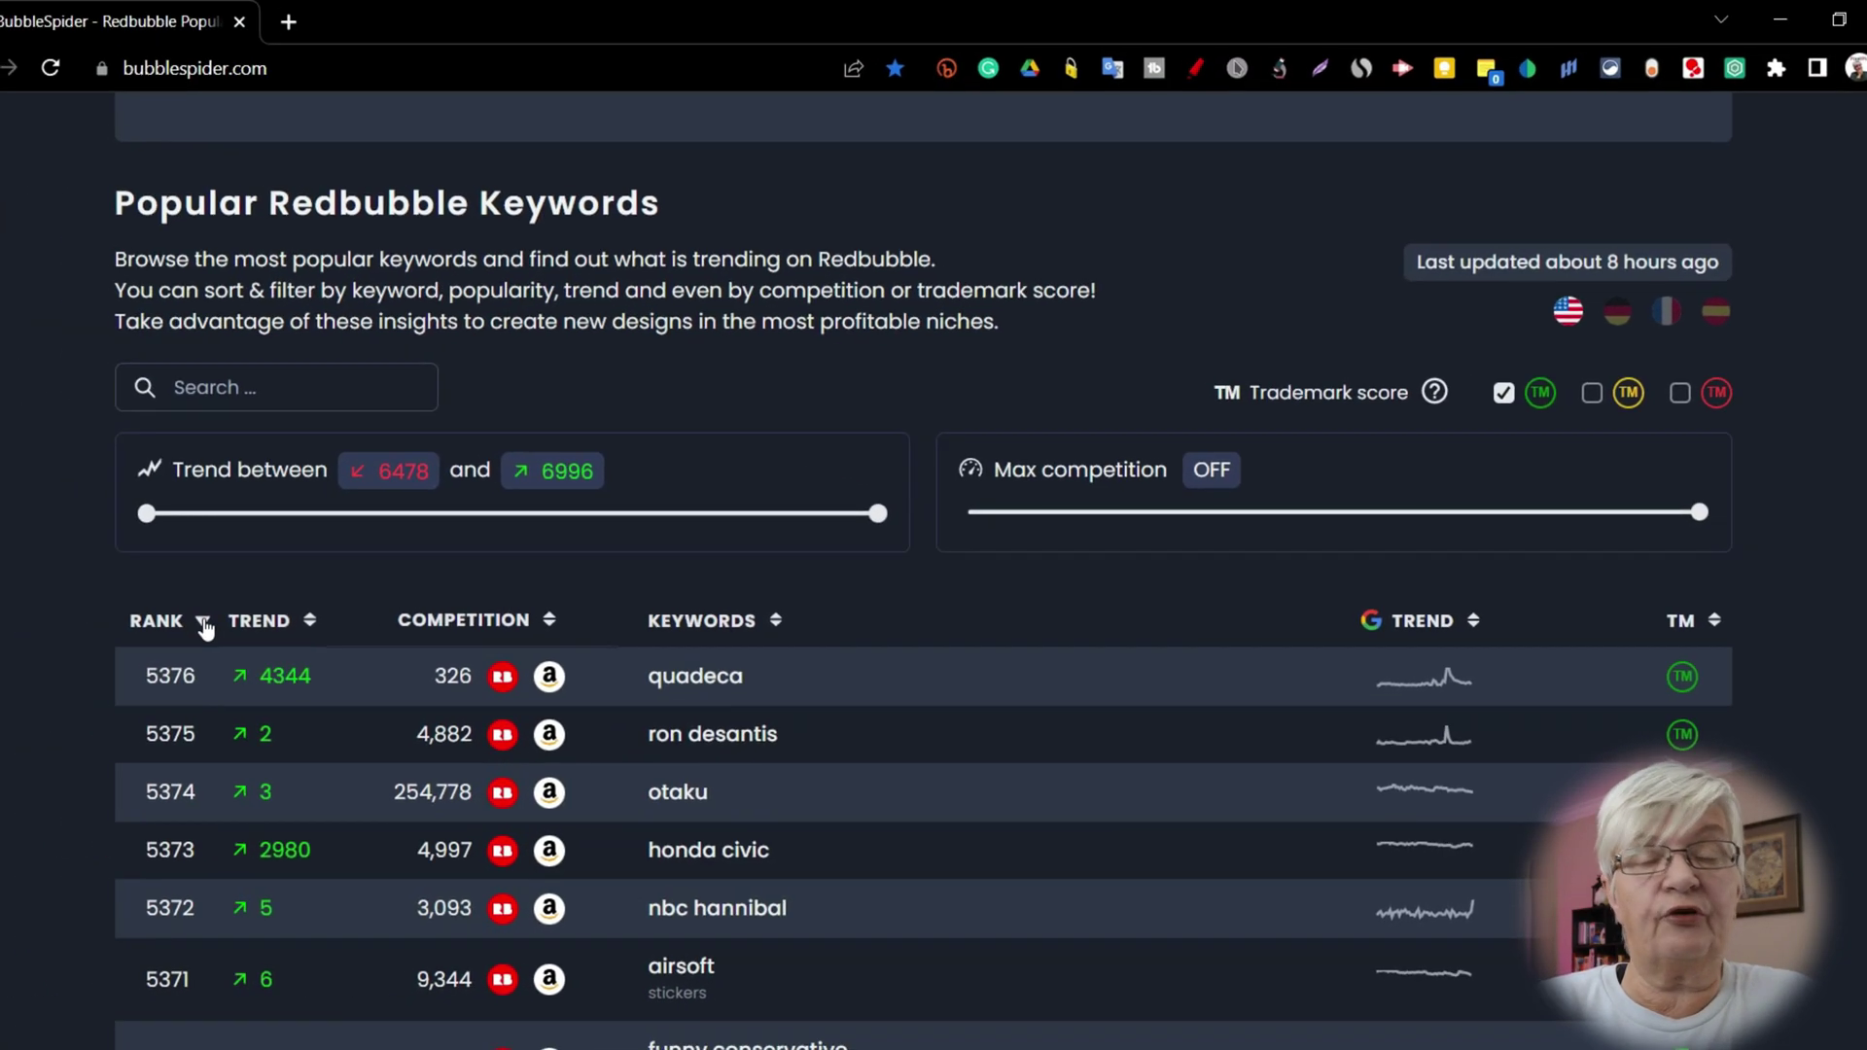
click(204, 622)
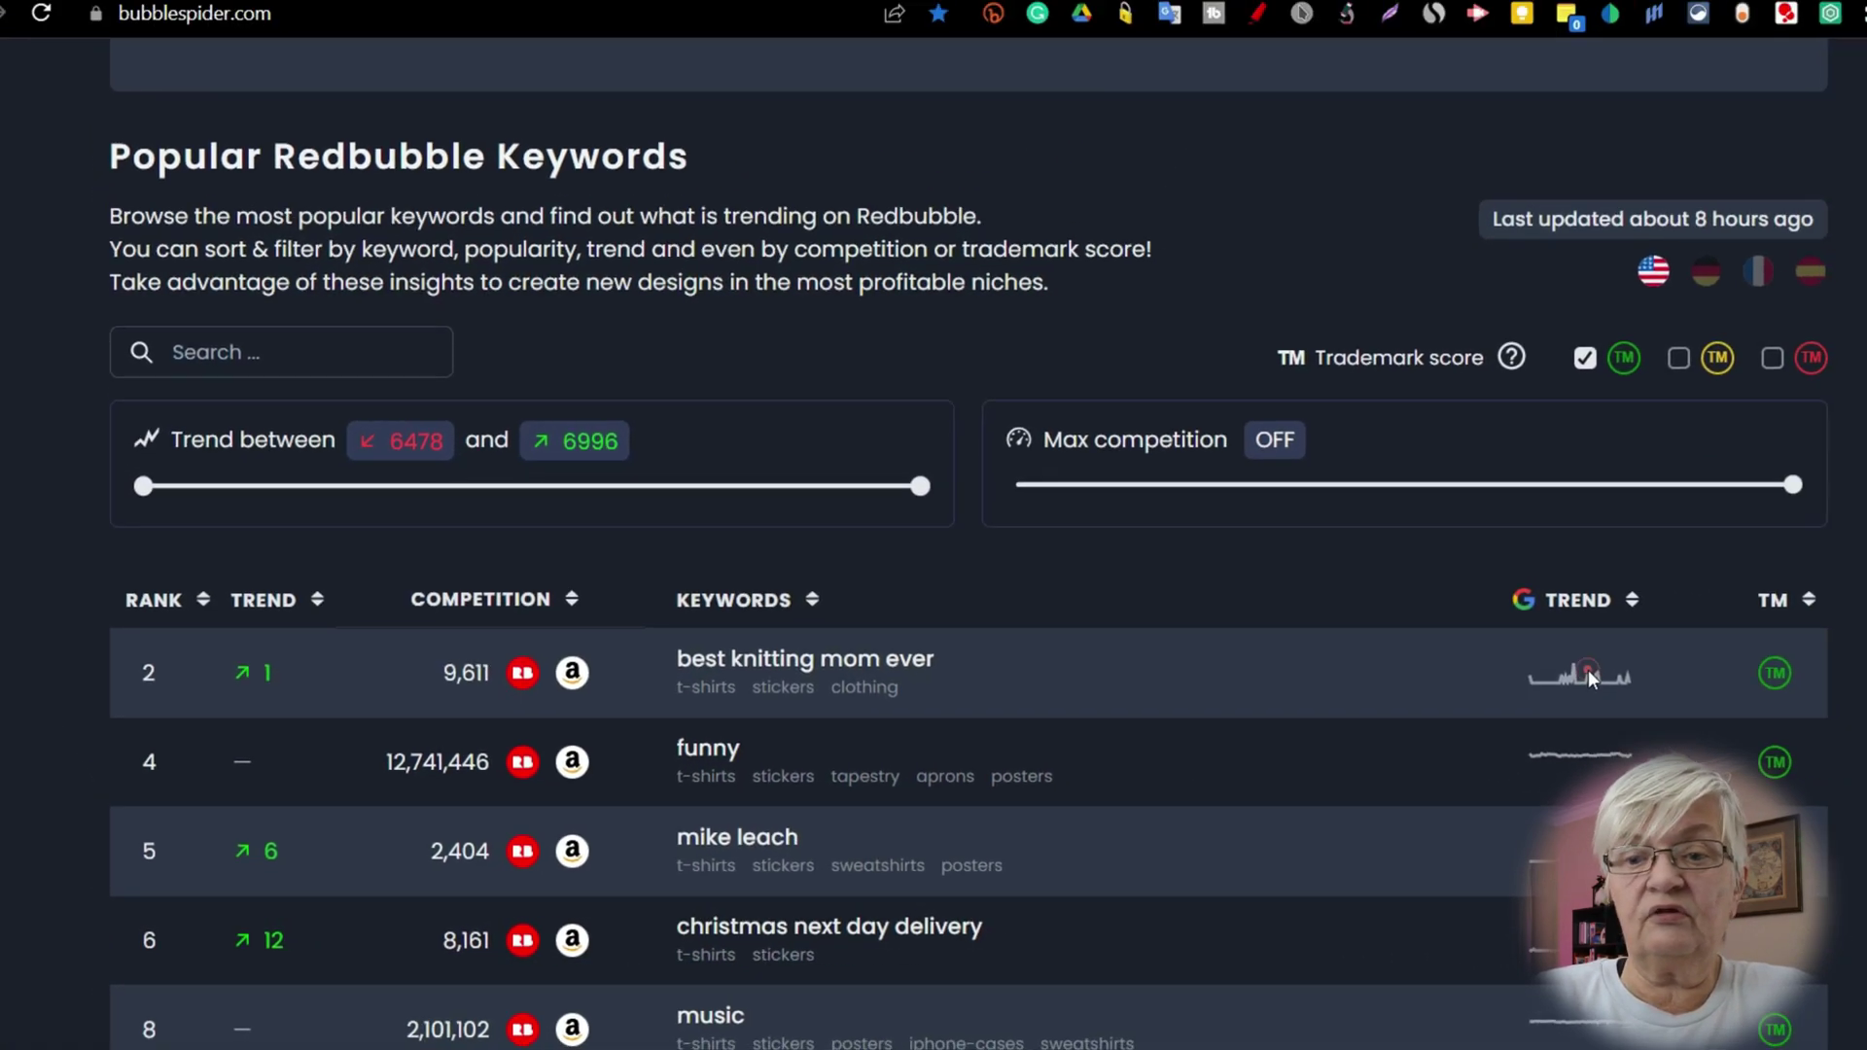
click(1836, 633)
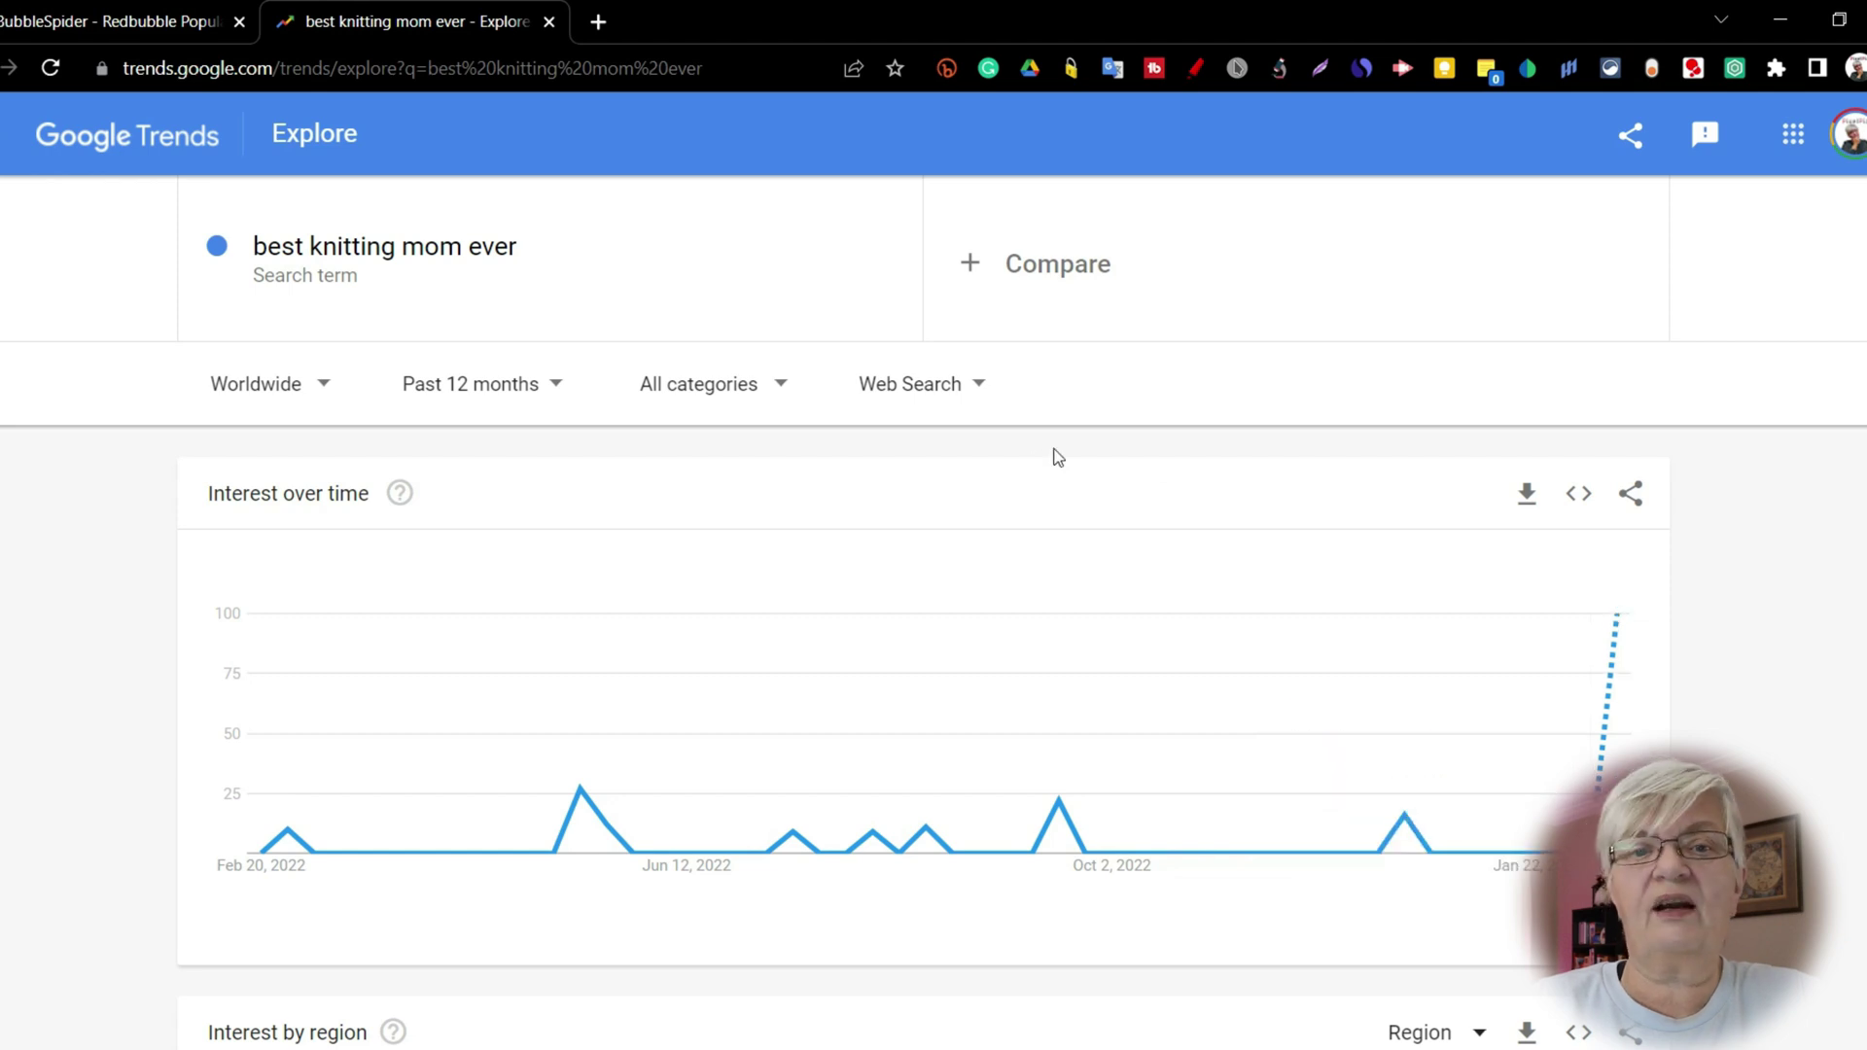
click(549, 22)
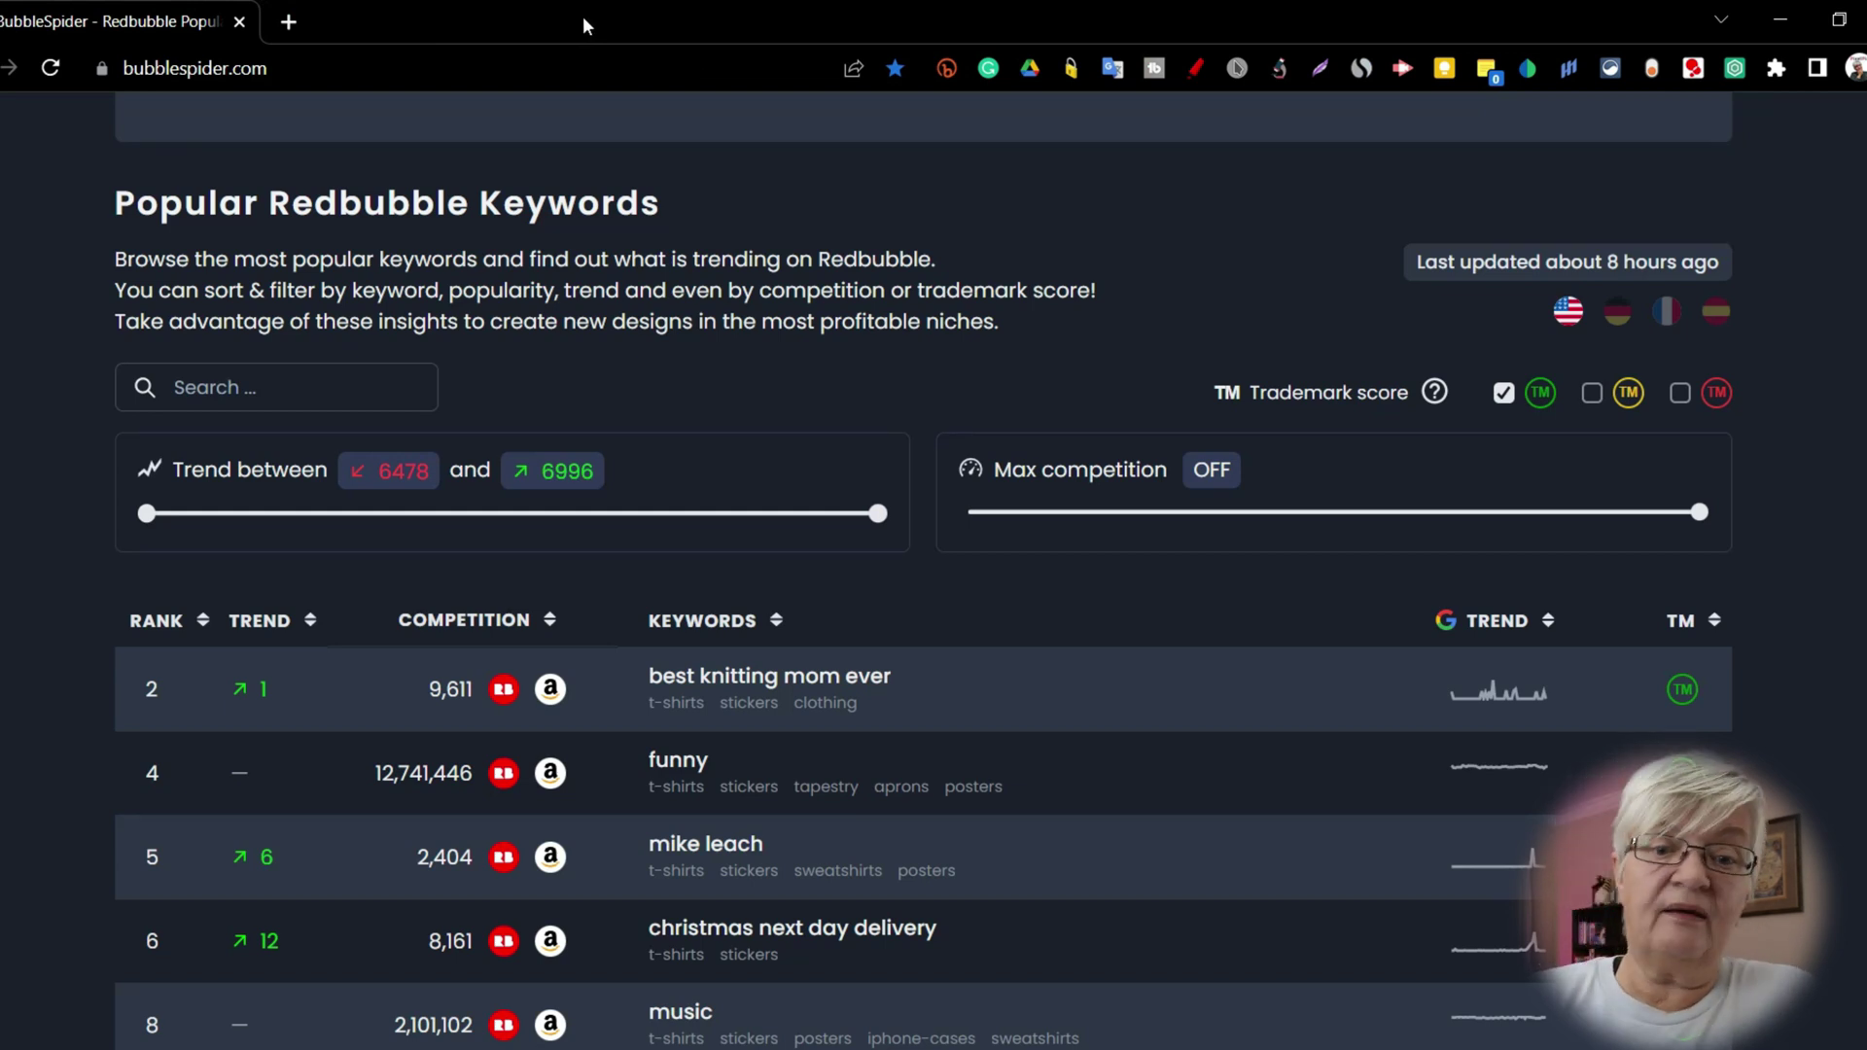
Search the keyword table for 'coffee' and check coffee's Google Trends sparkline
click(180, 386)
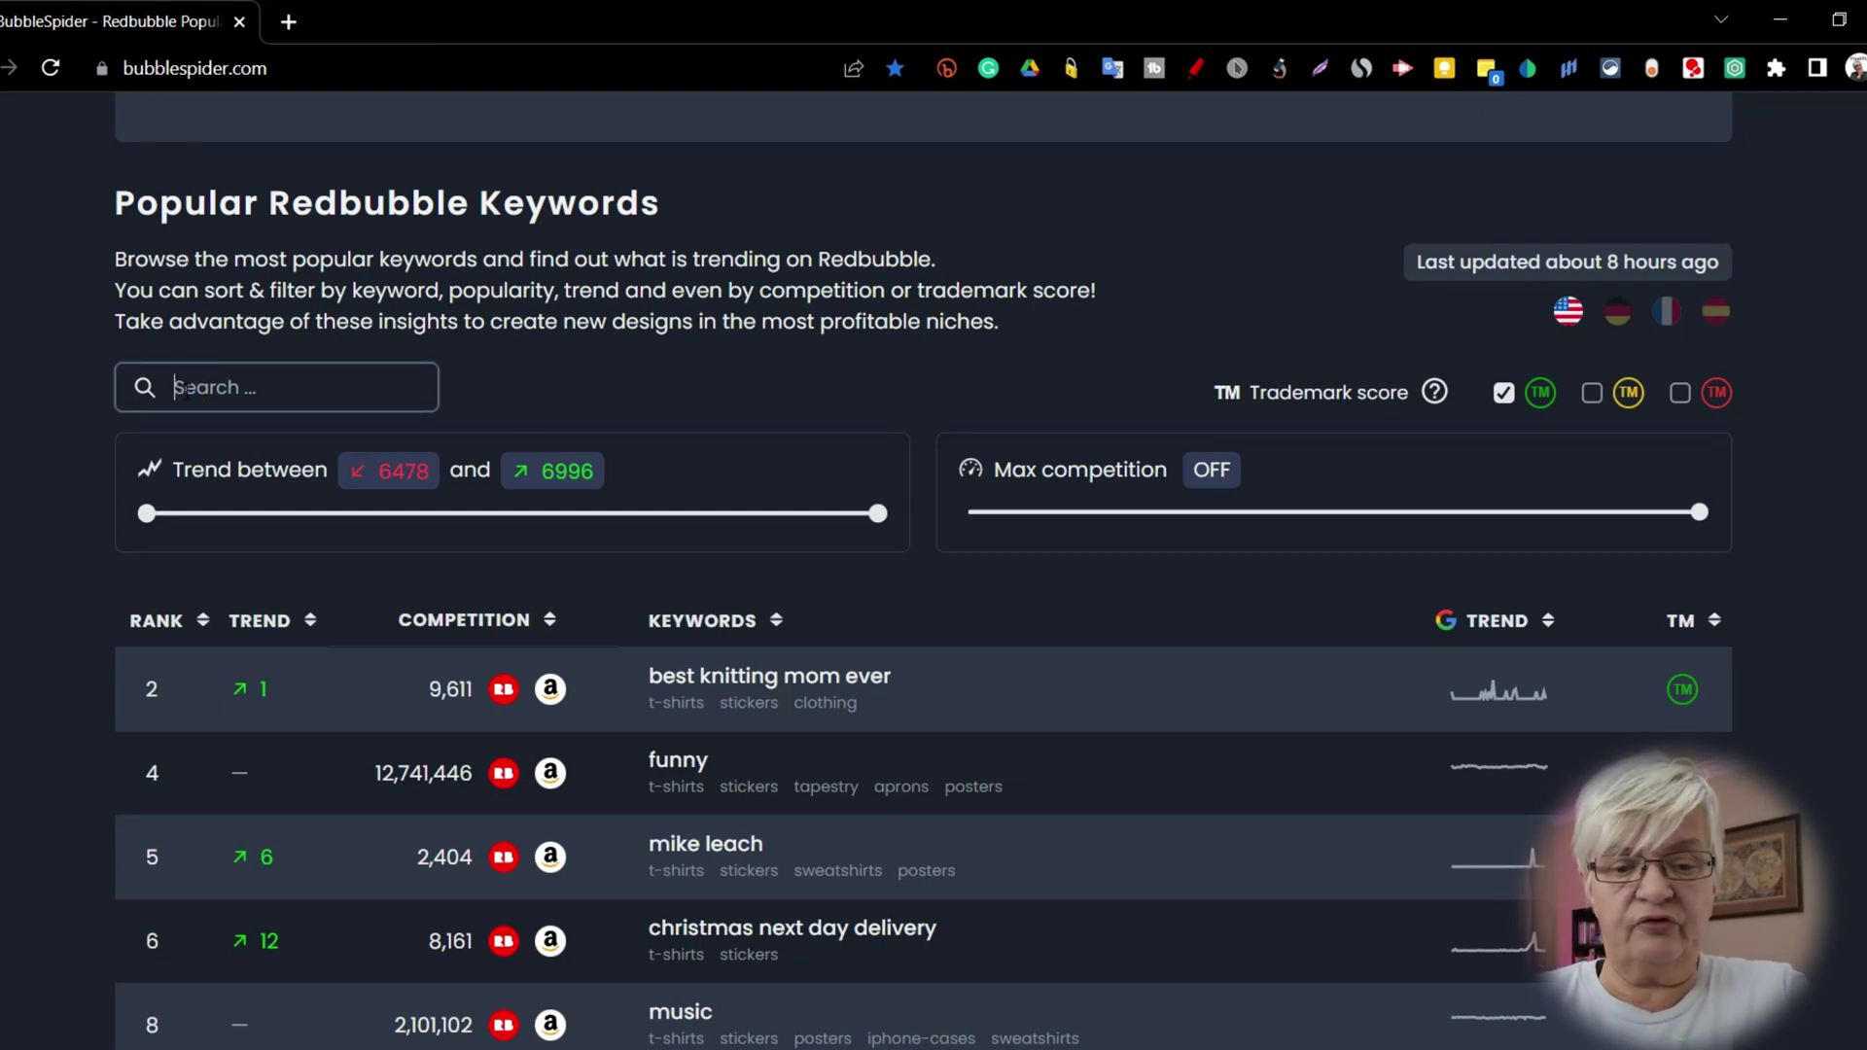
text(coffee)
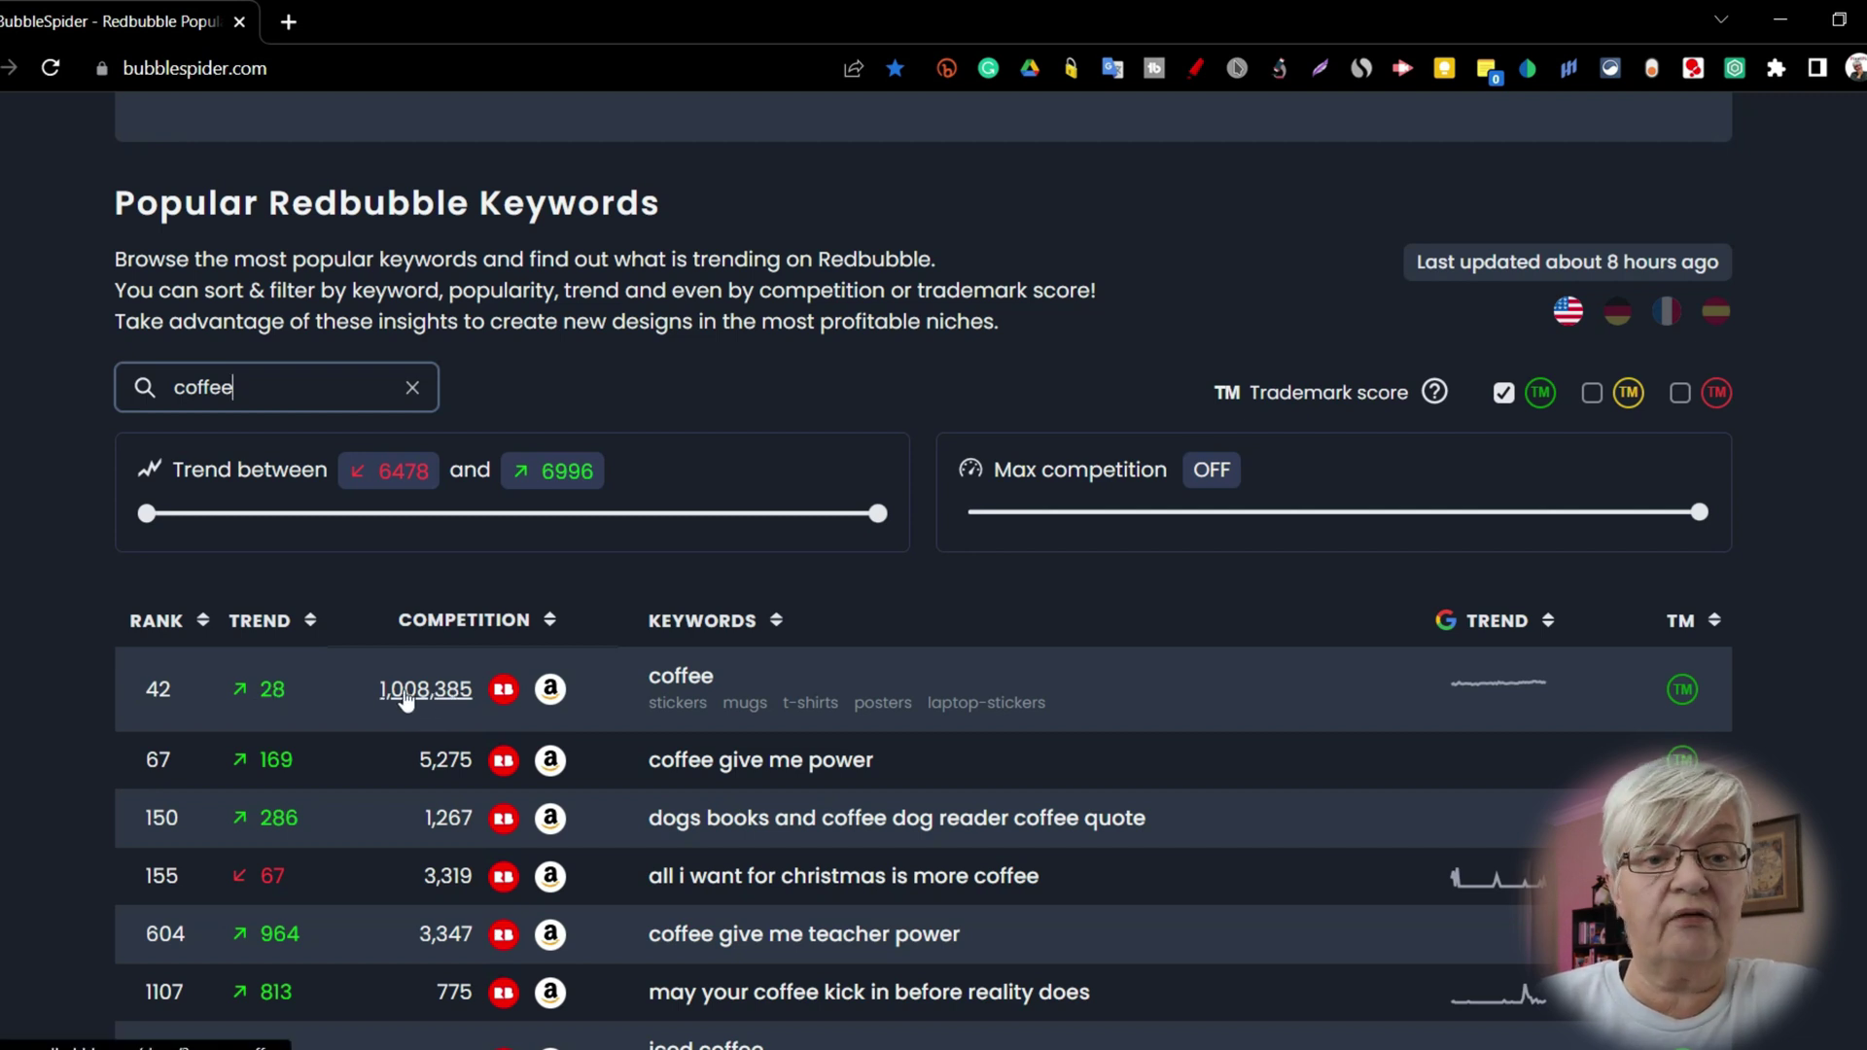
click(1498, 682)
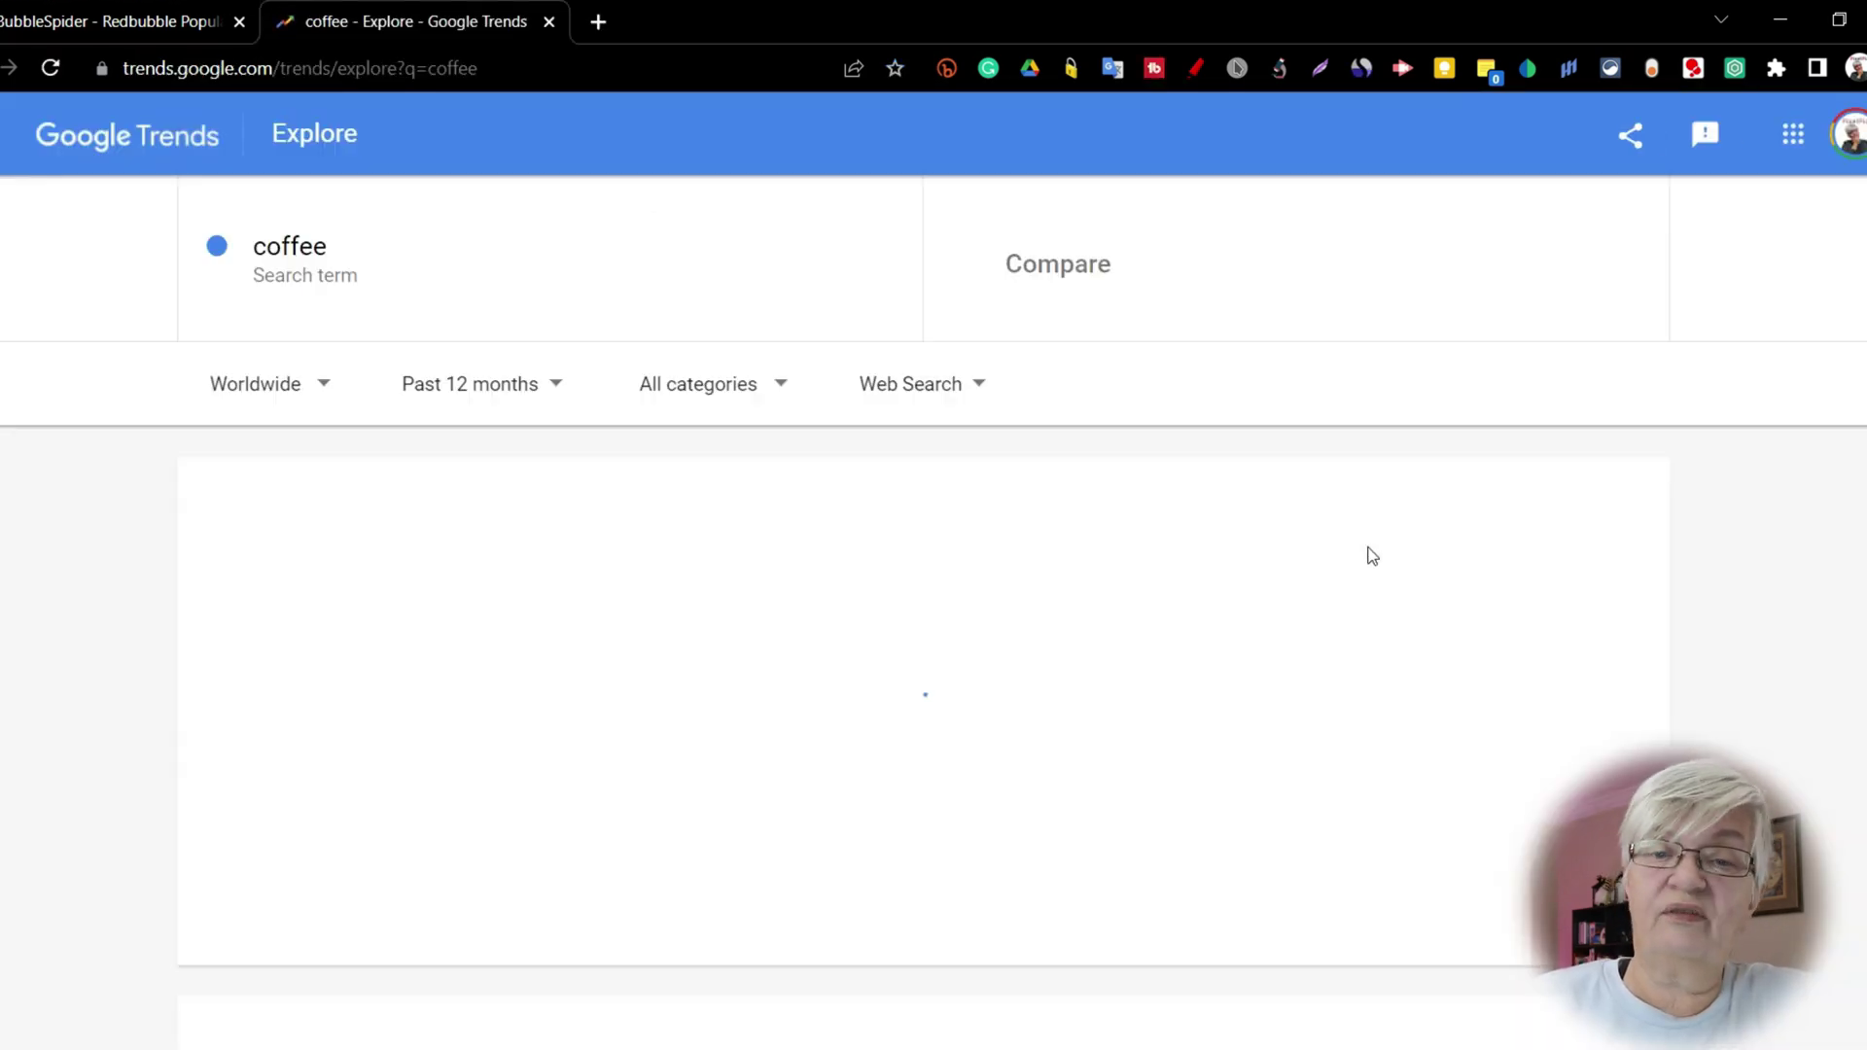
key(ctrl+w)
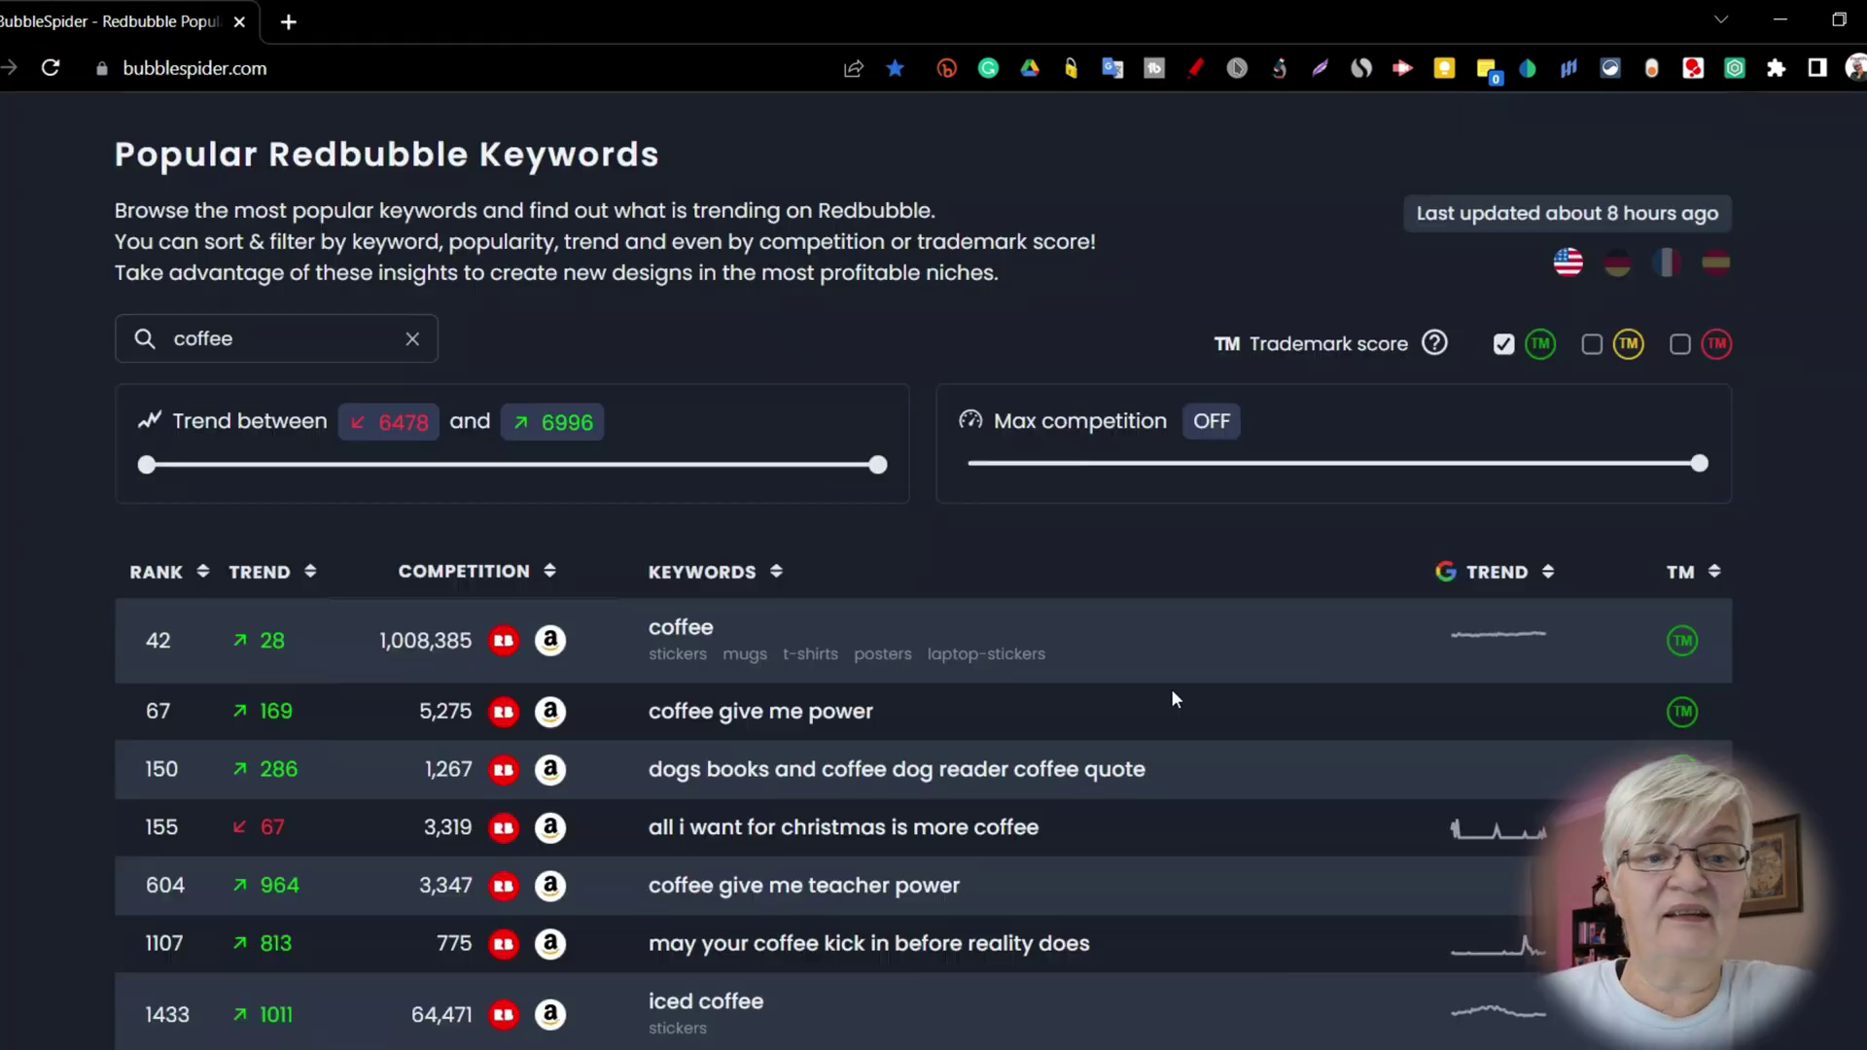
scroll(1263, 641, down, 1)
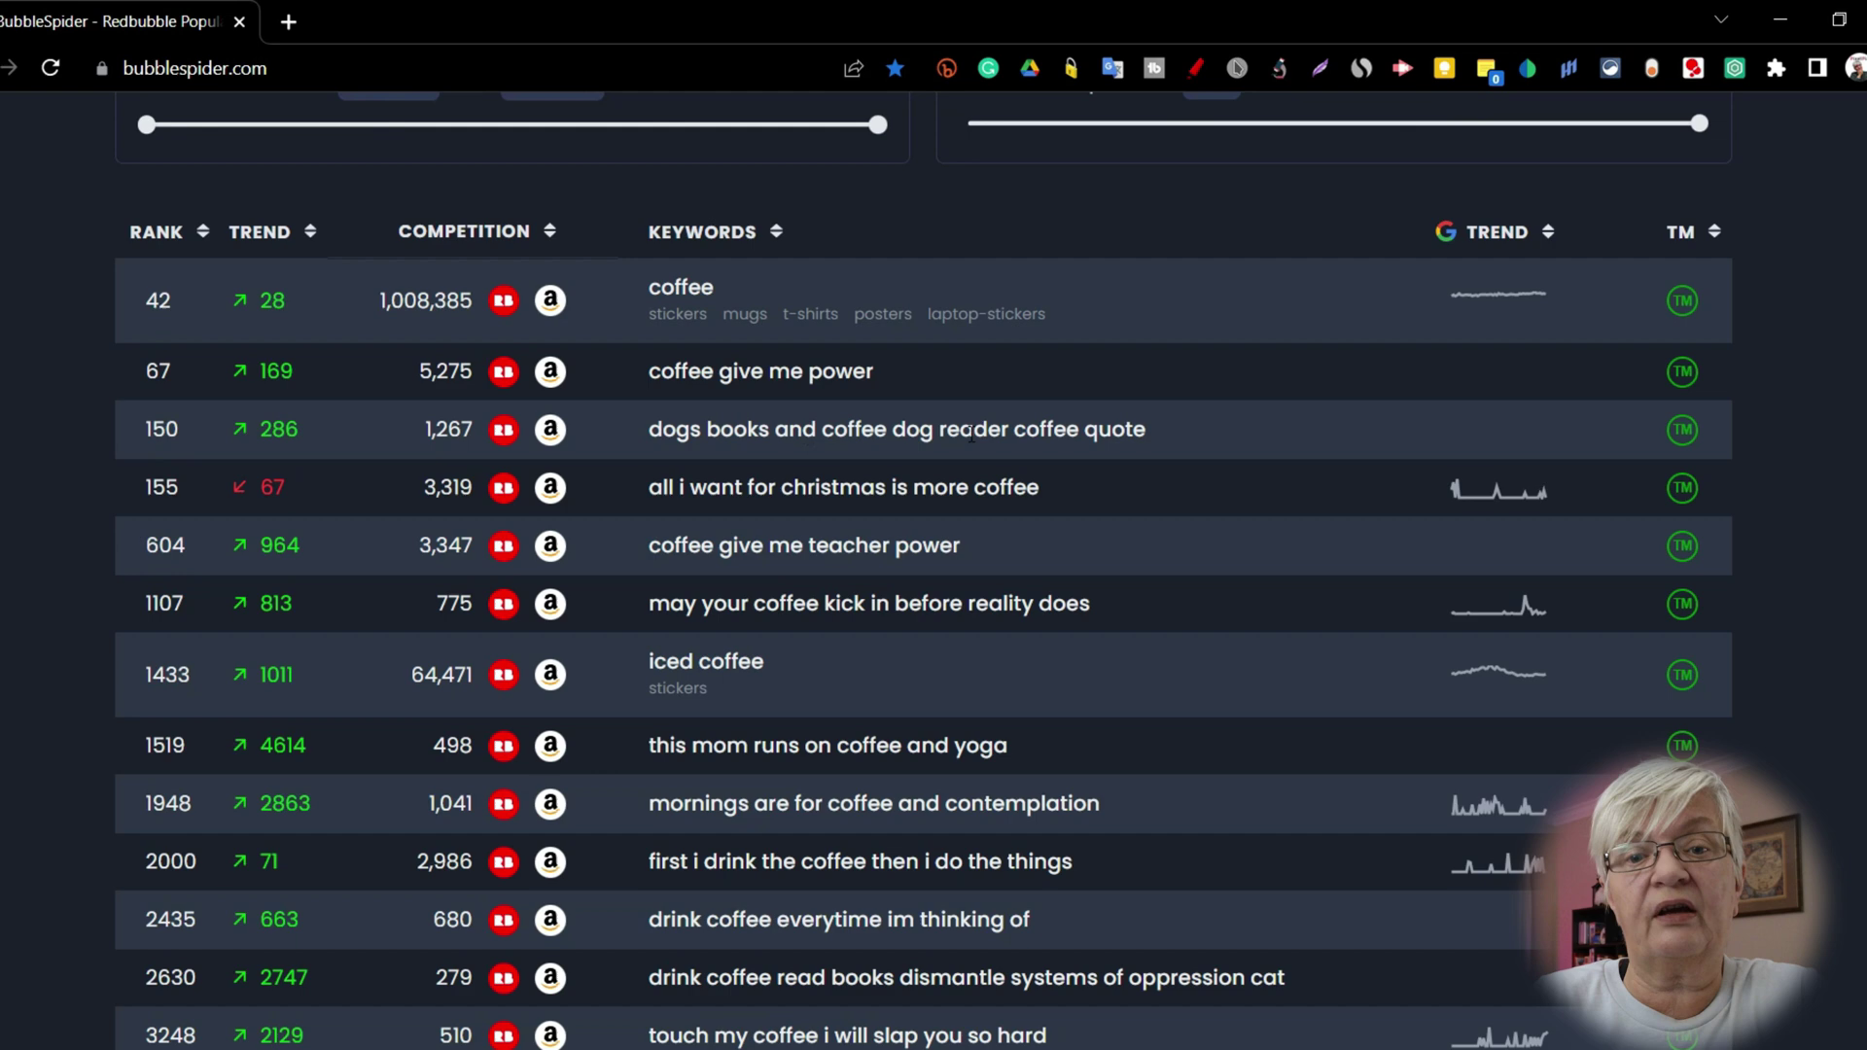
scroll(1002, 435, up, 1)
scroll(1026, 438, up, 3)
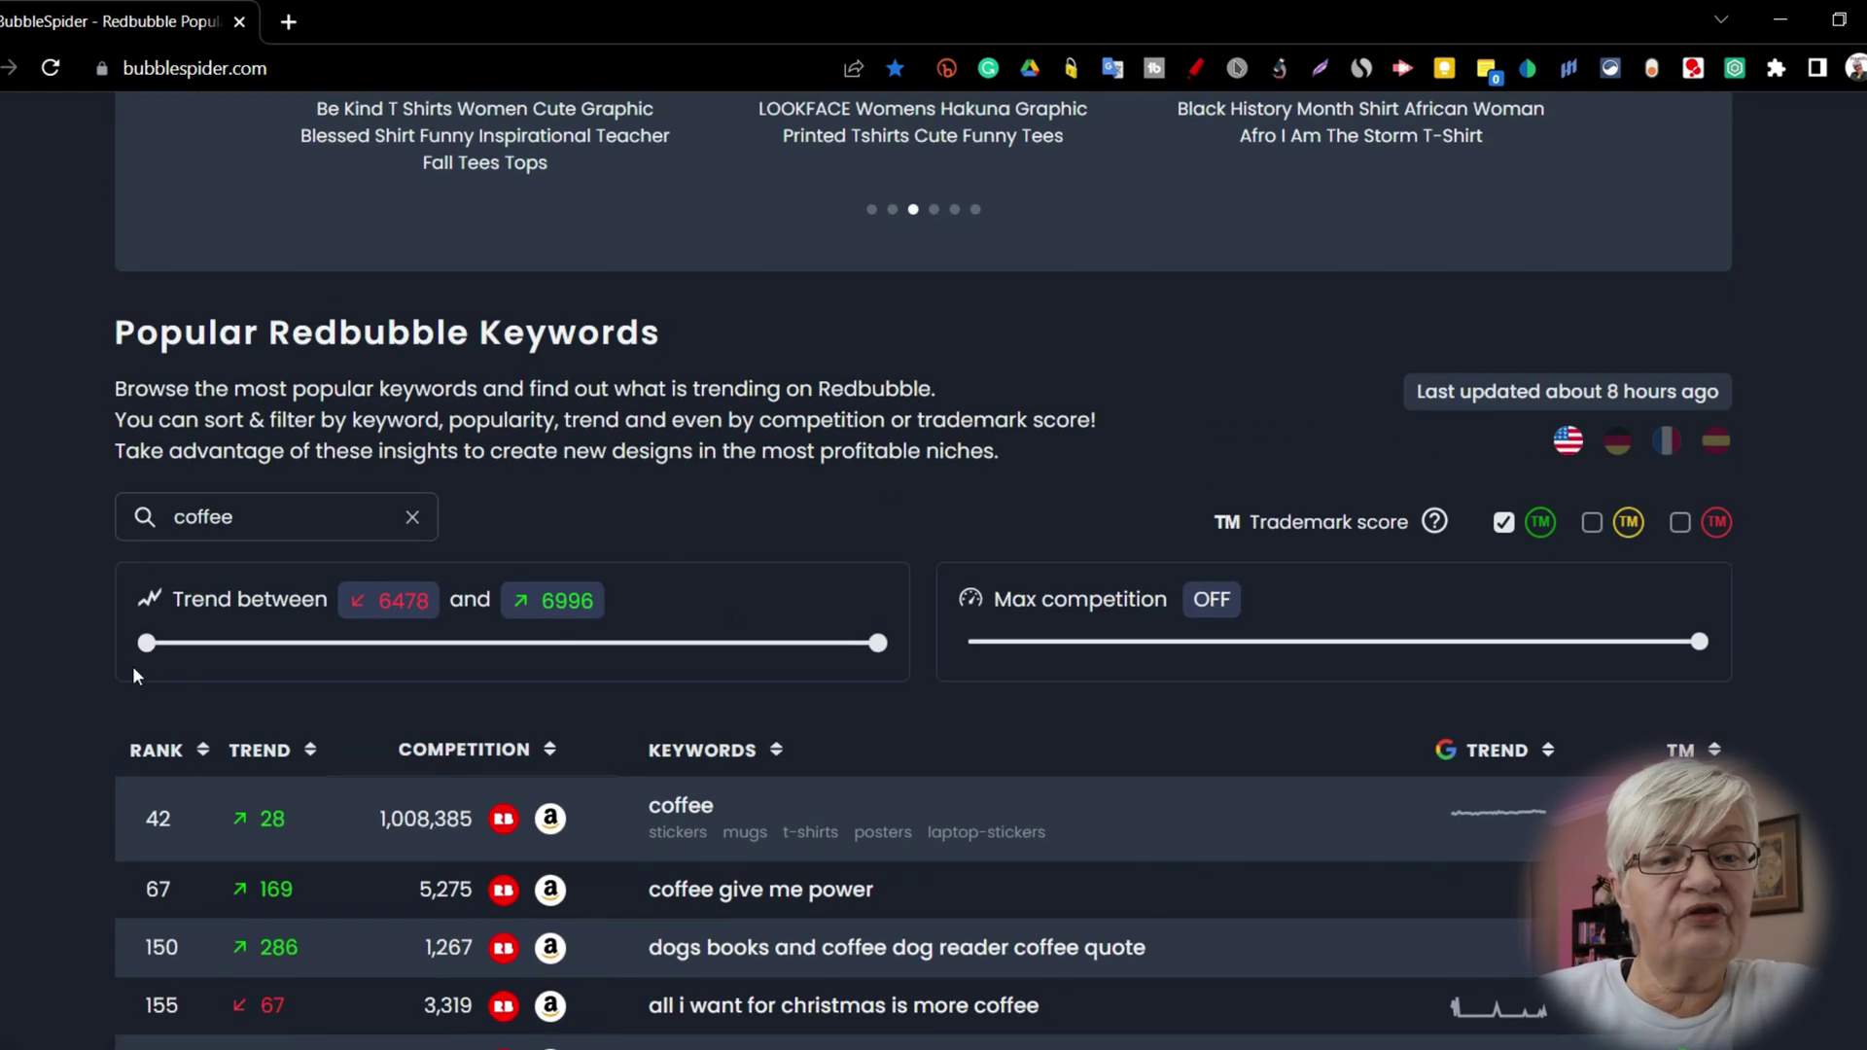
Drag the Max competition slider down to about 2000 and return to the page top
mouse_move(146, 643)
mouse_down()
mouse_move(446, 643)
mouse_move(146, 642)
mouse_up()
drag(1697, 652, 1257, 678)
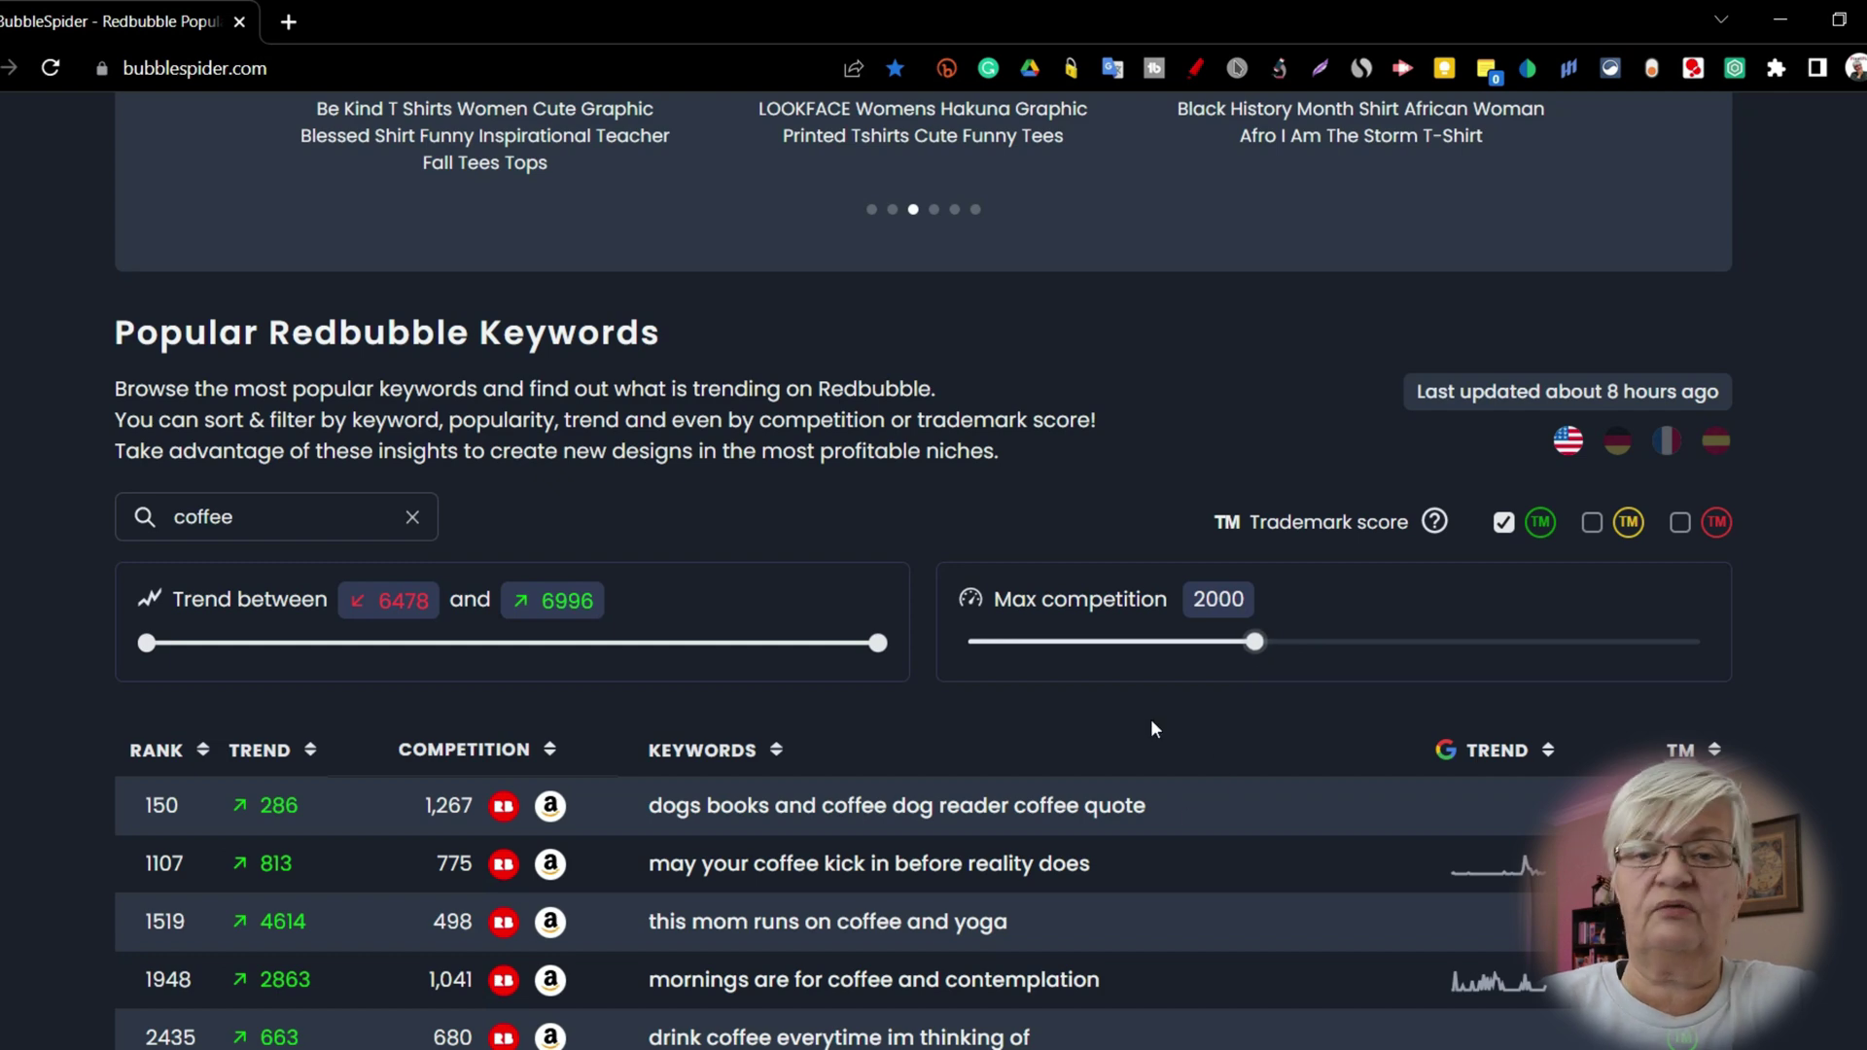
scroll(1150, 714, down, 3)
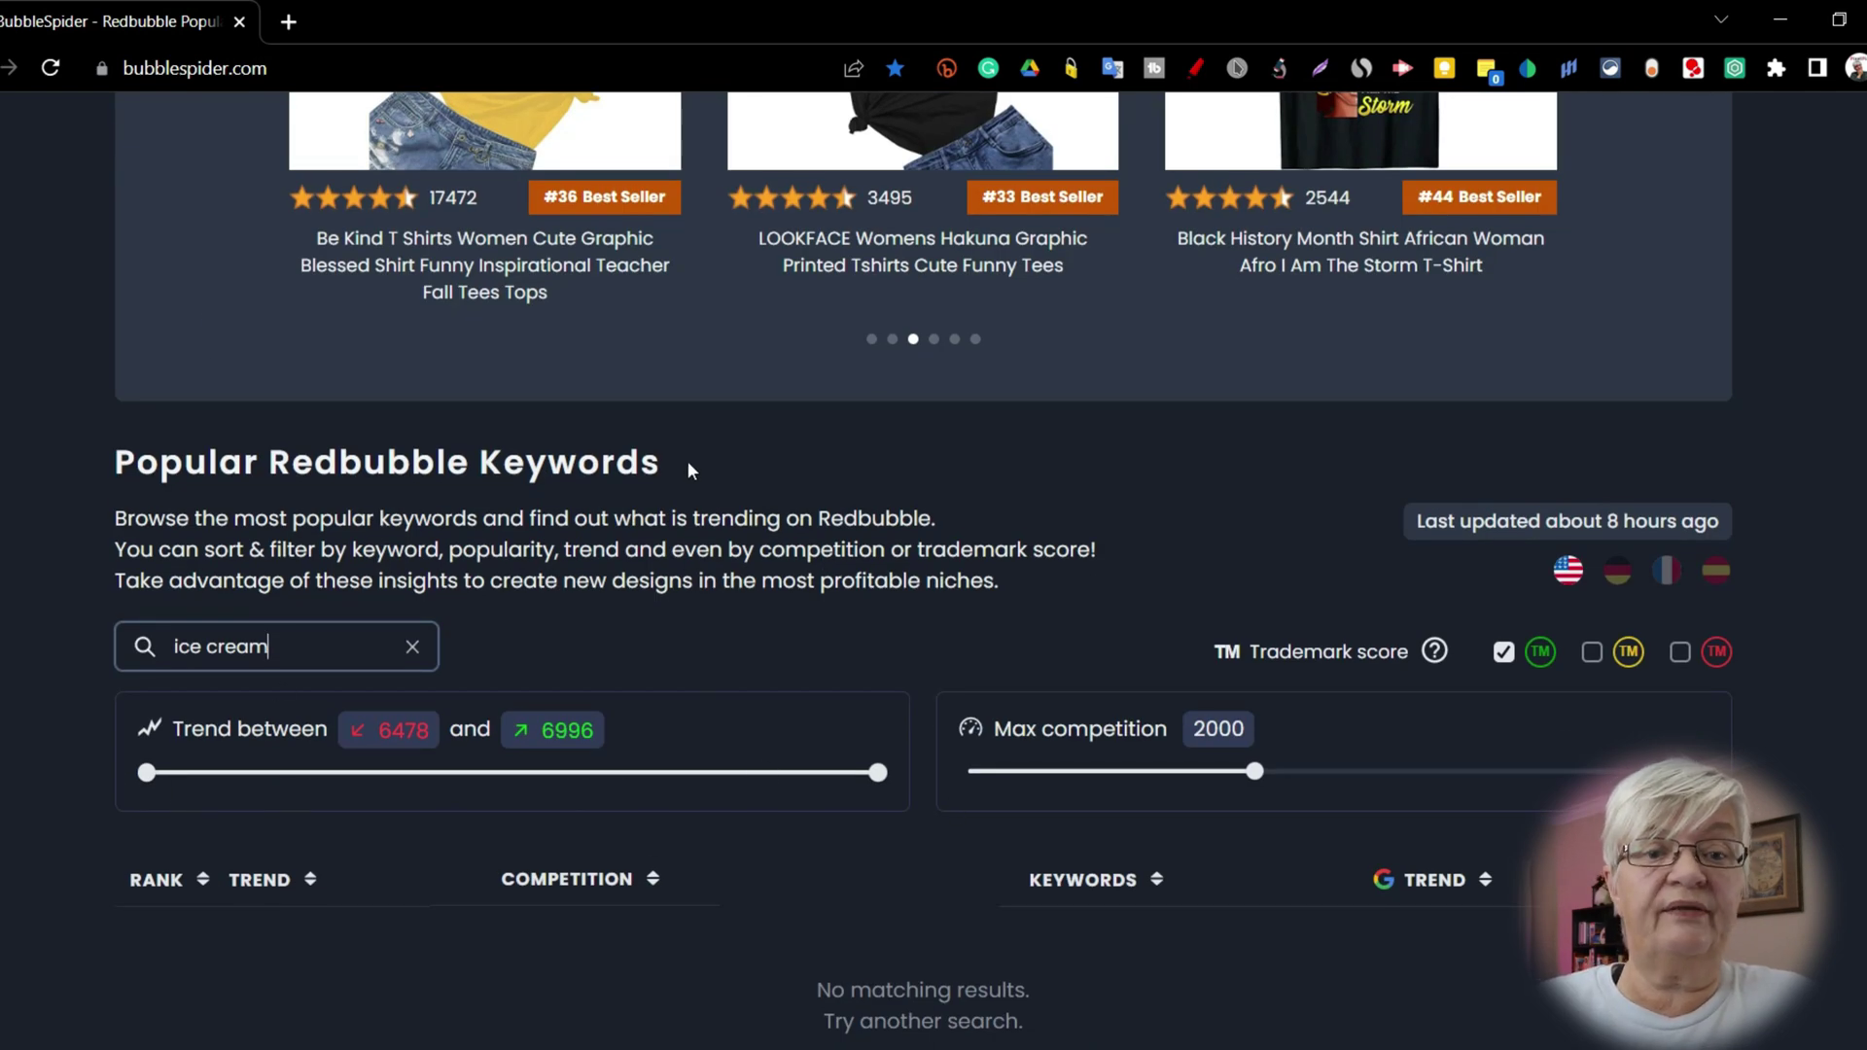
scroll(1241, 529, up, 5)
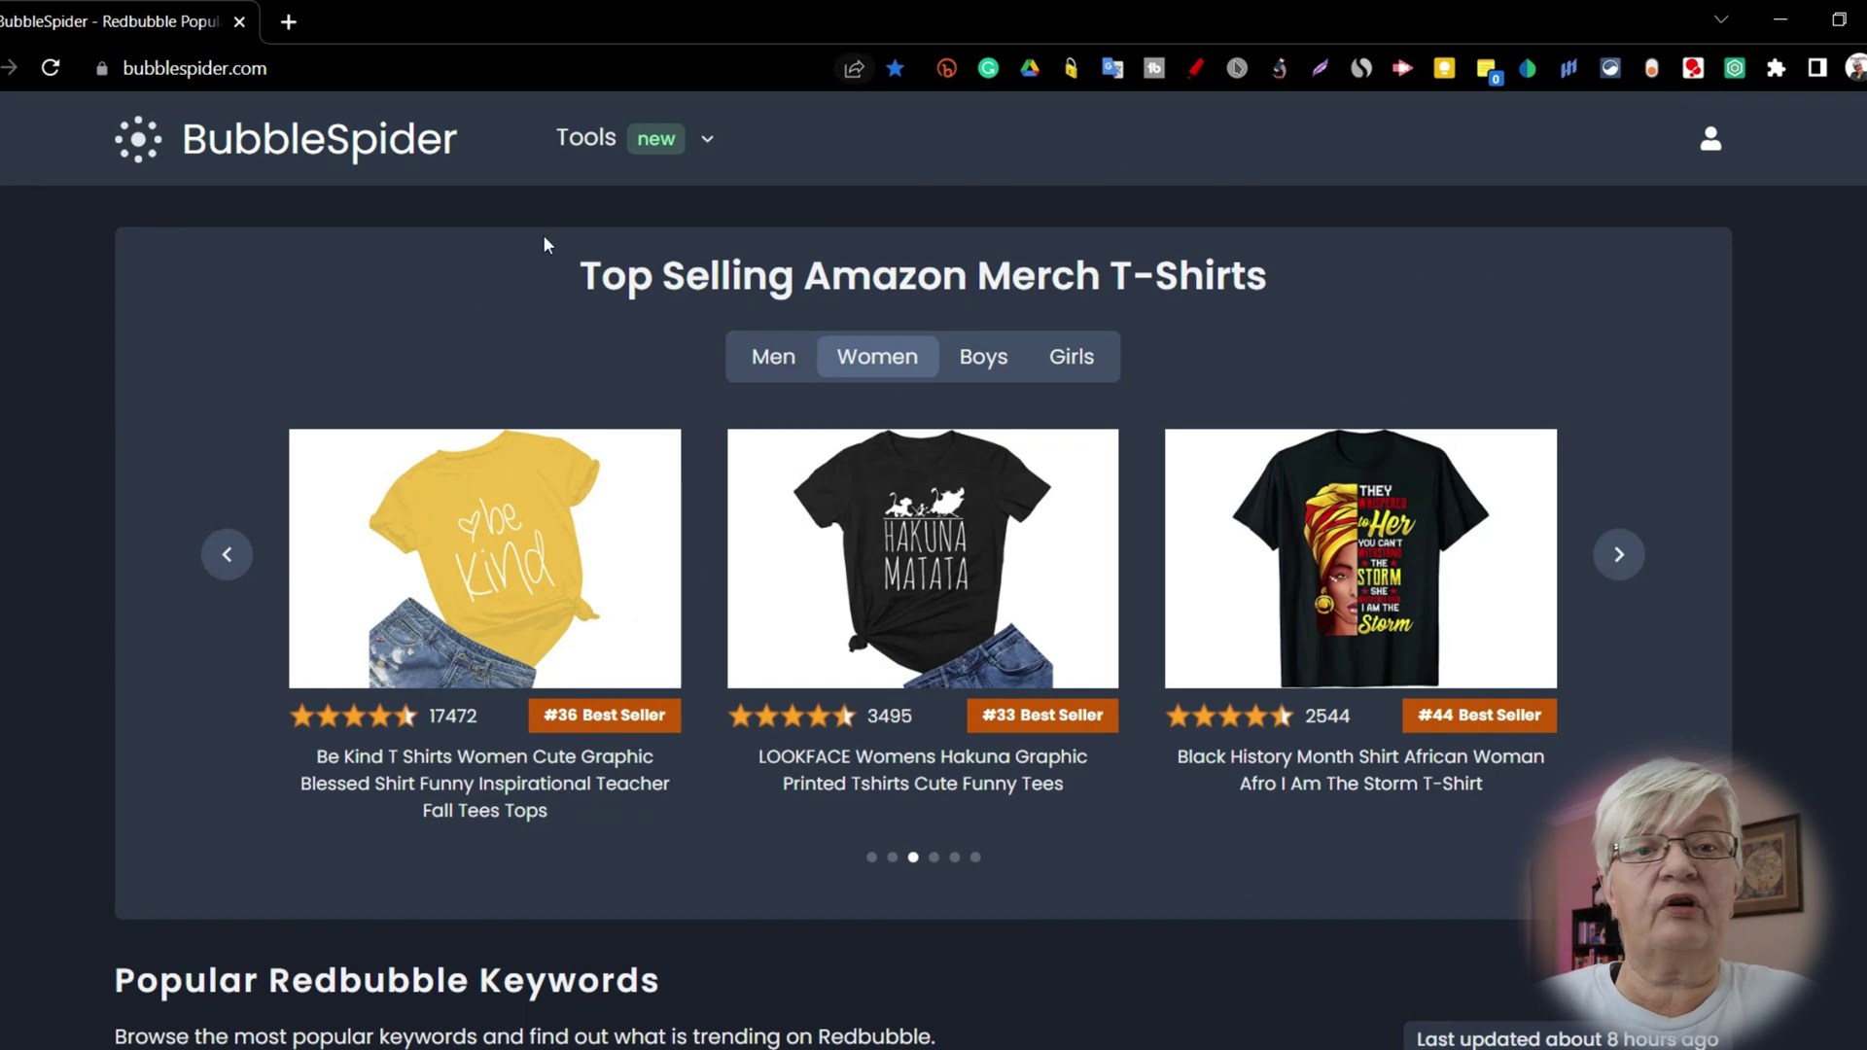
In the Tag Generator, find the most used tags for 'Coffee'
click(709, 144)
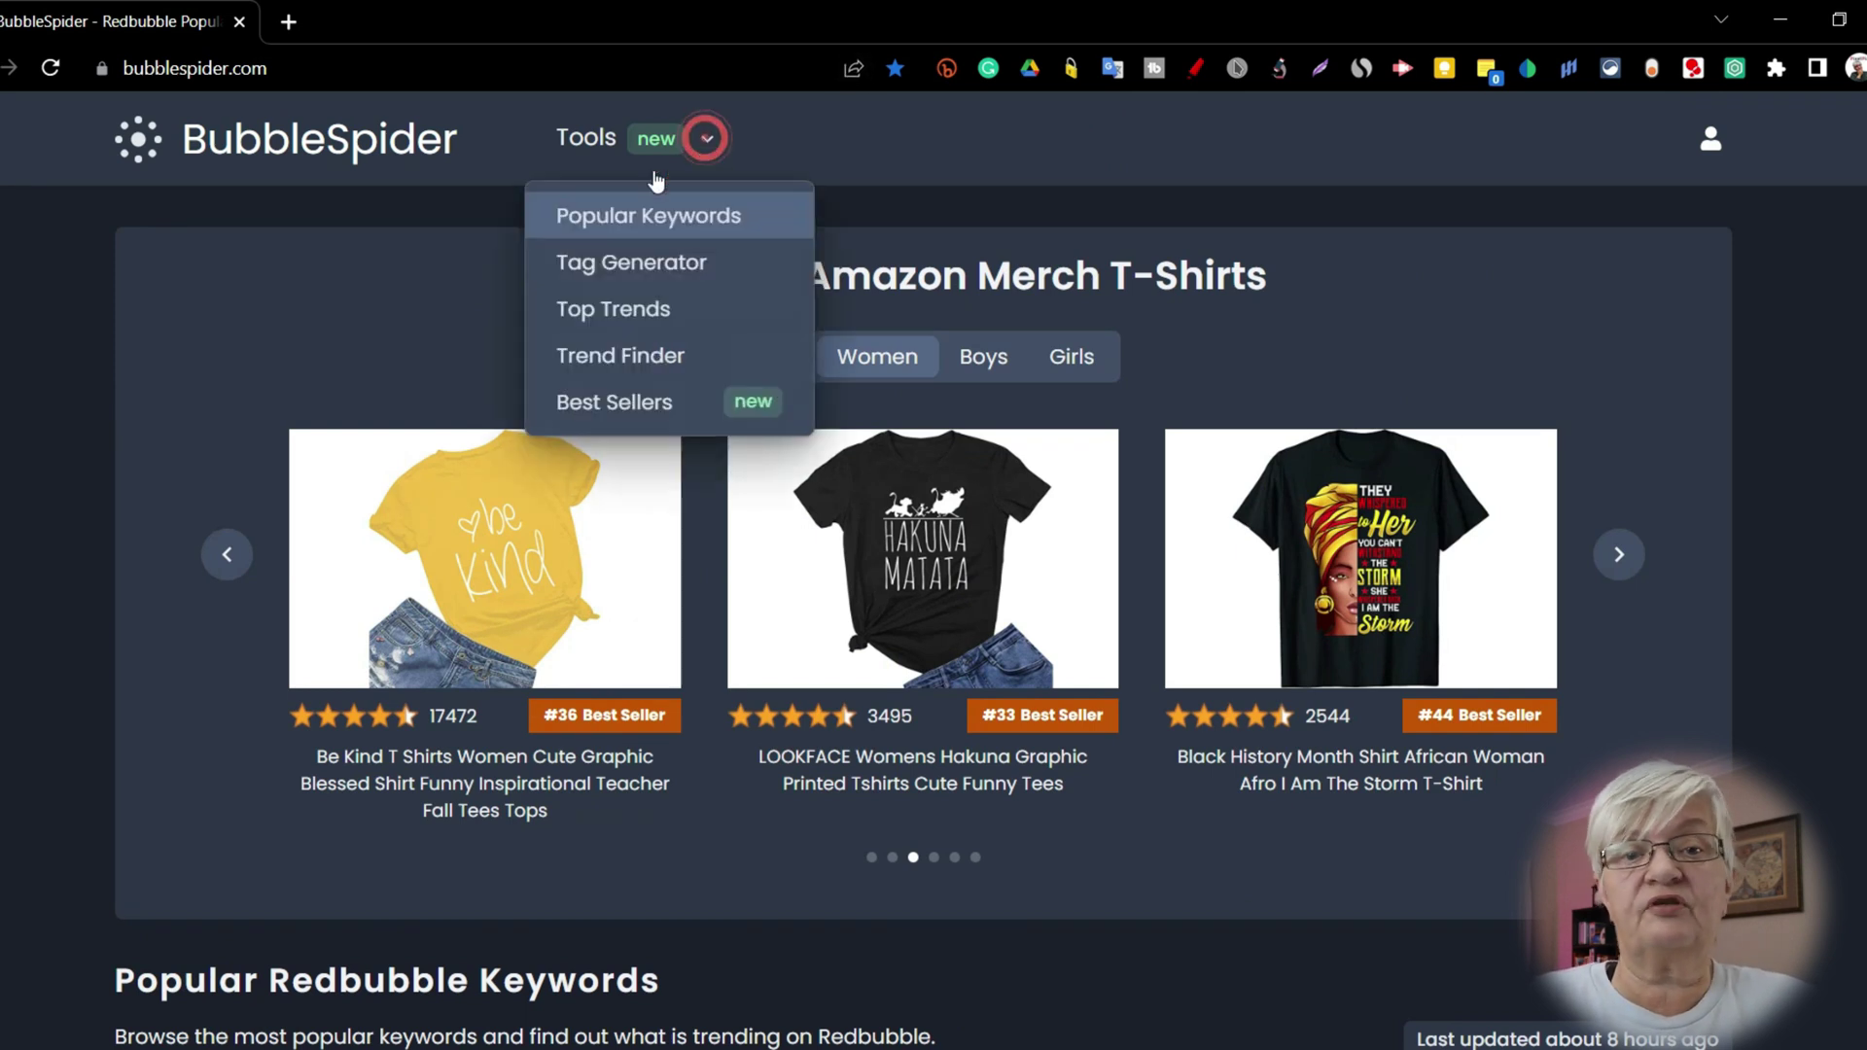
click(679, 268)
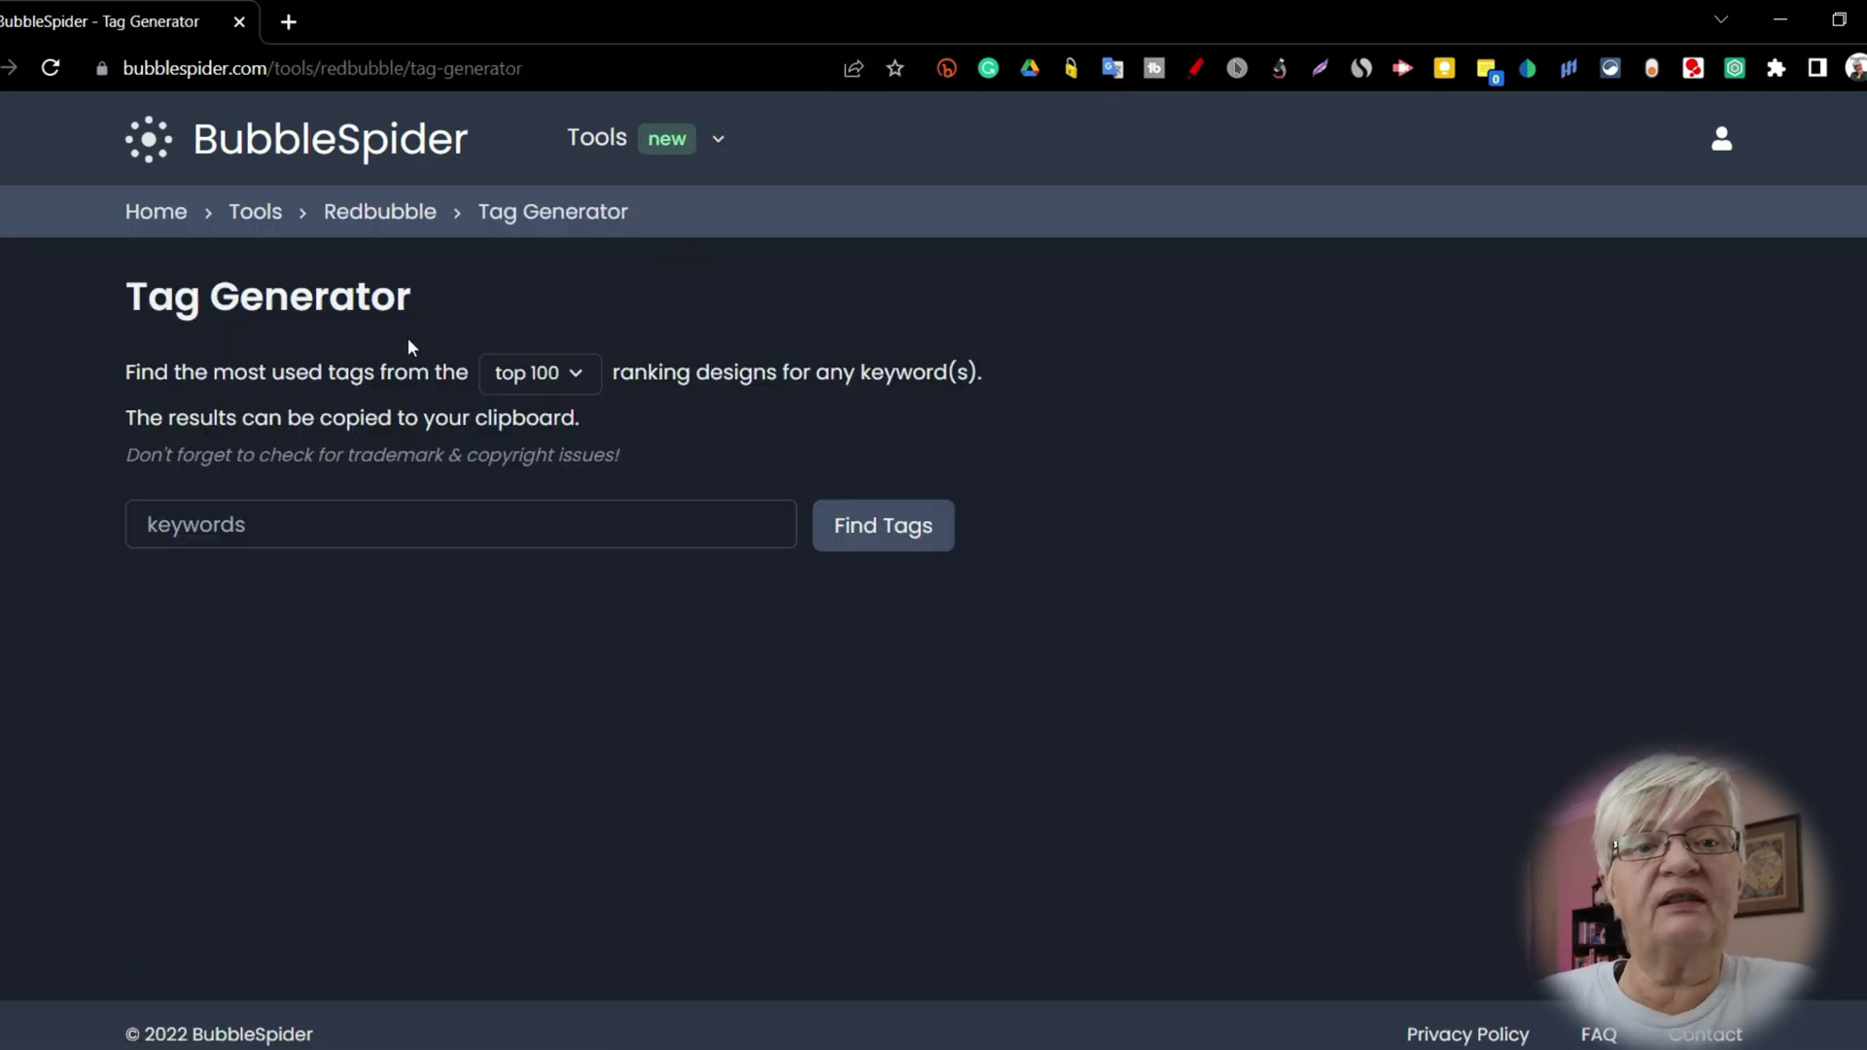
click(304, 526)
text(co)
key(ctrl+z)
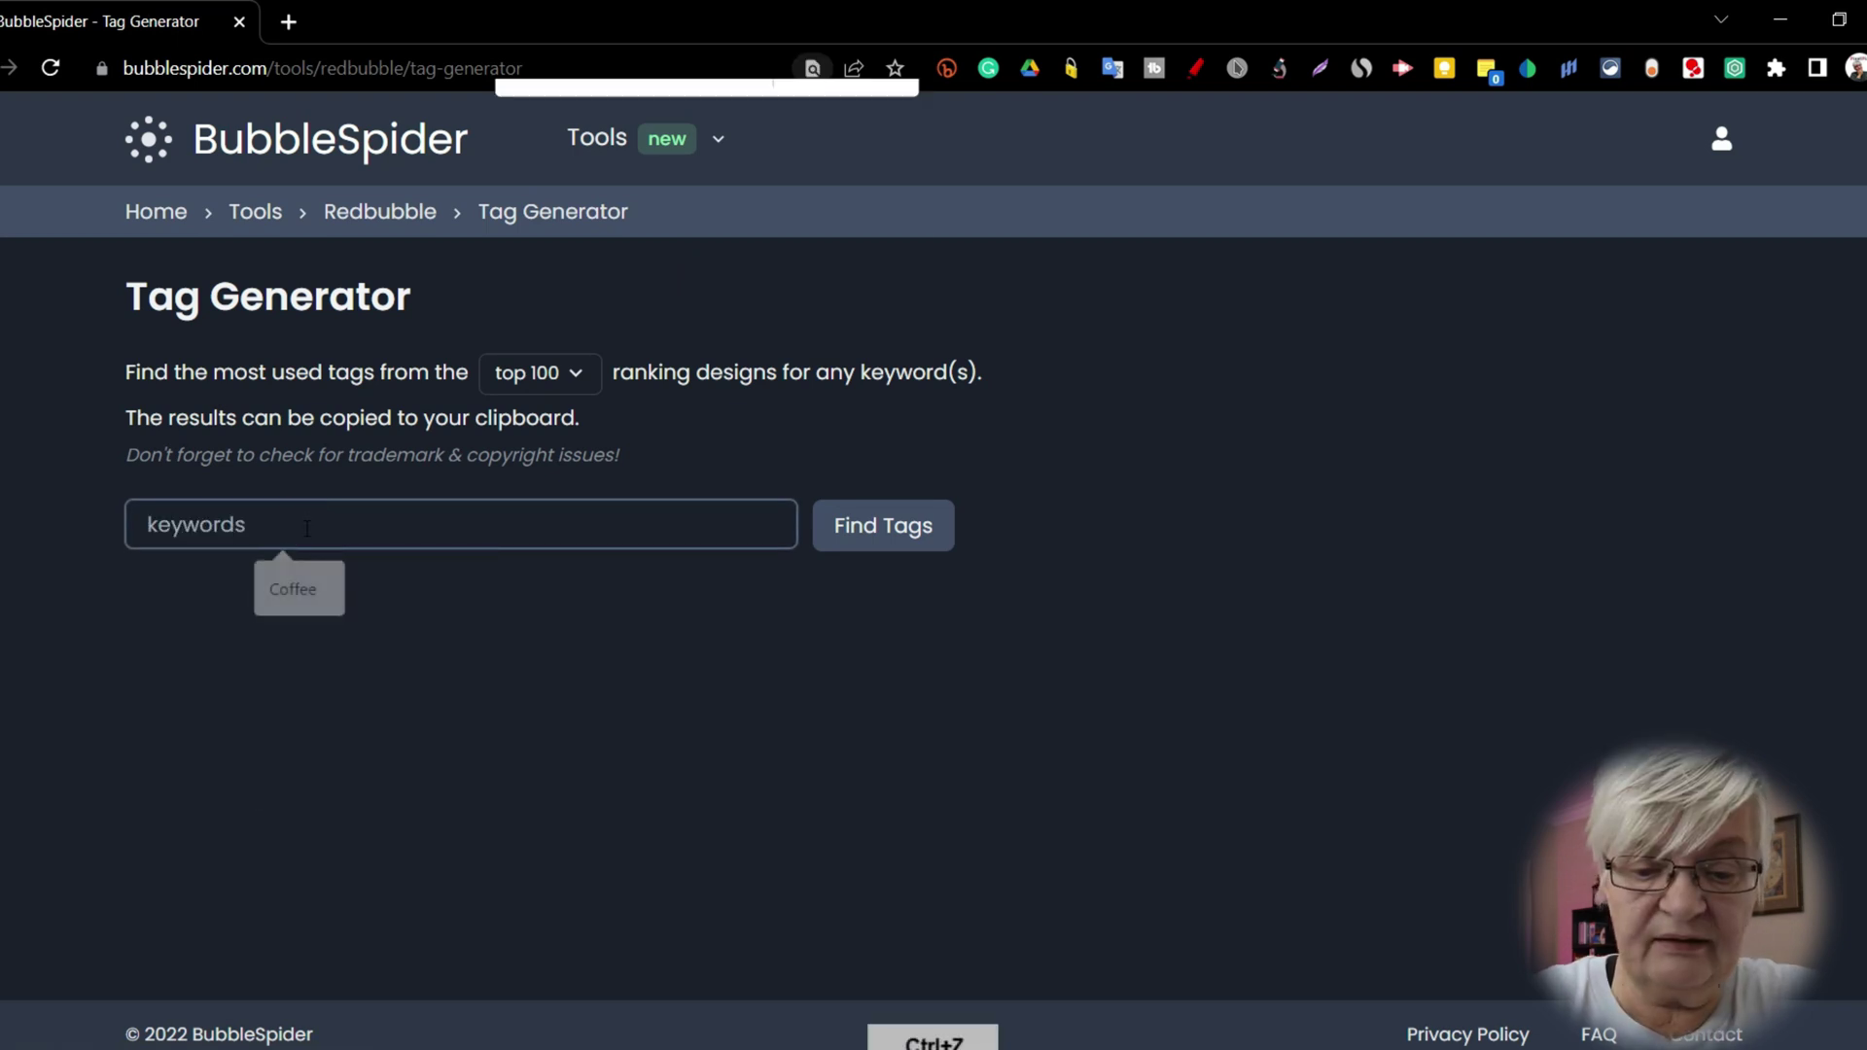
key(ctrl+e)
click(306, 528)
text(Coffee)
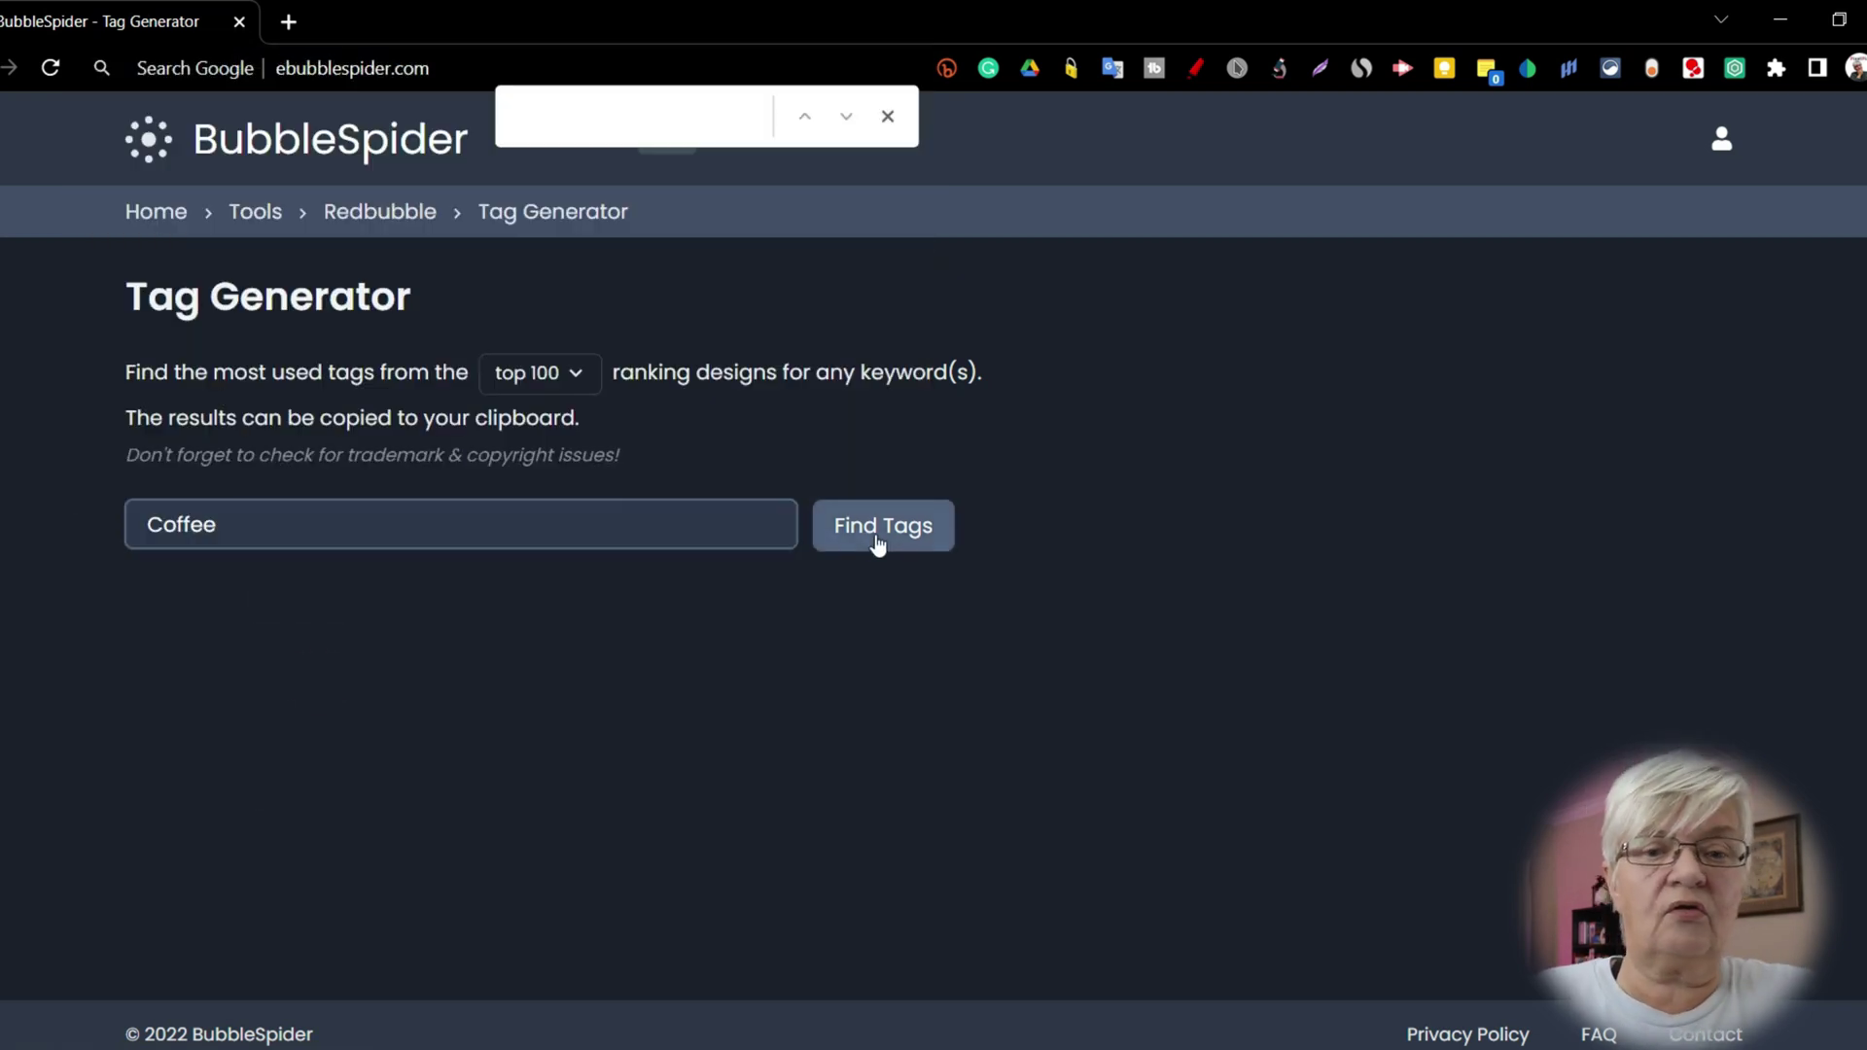
click(878, 530)
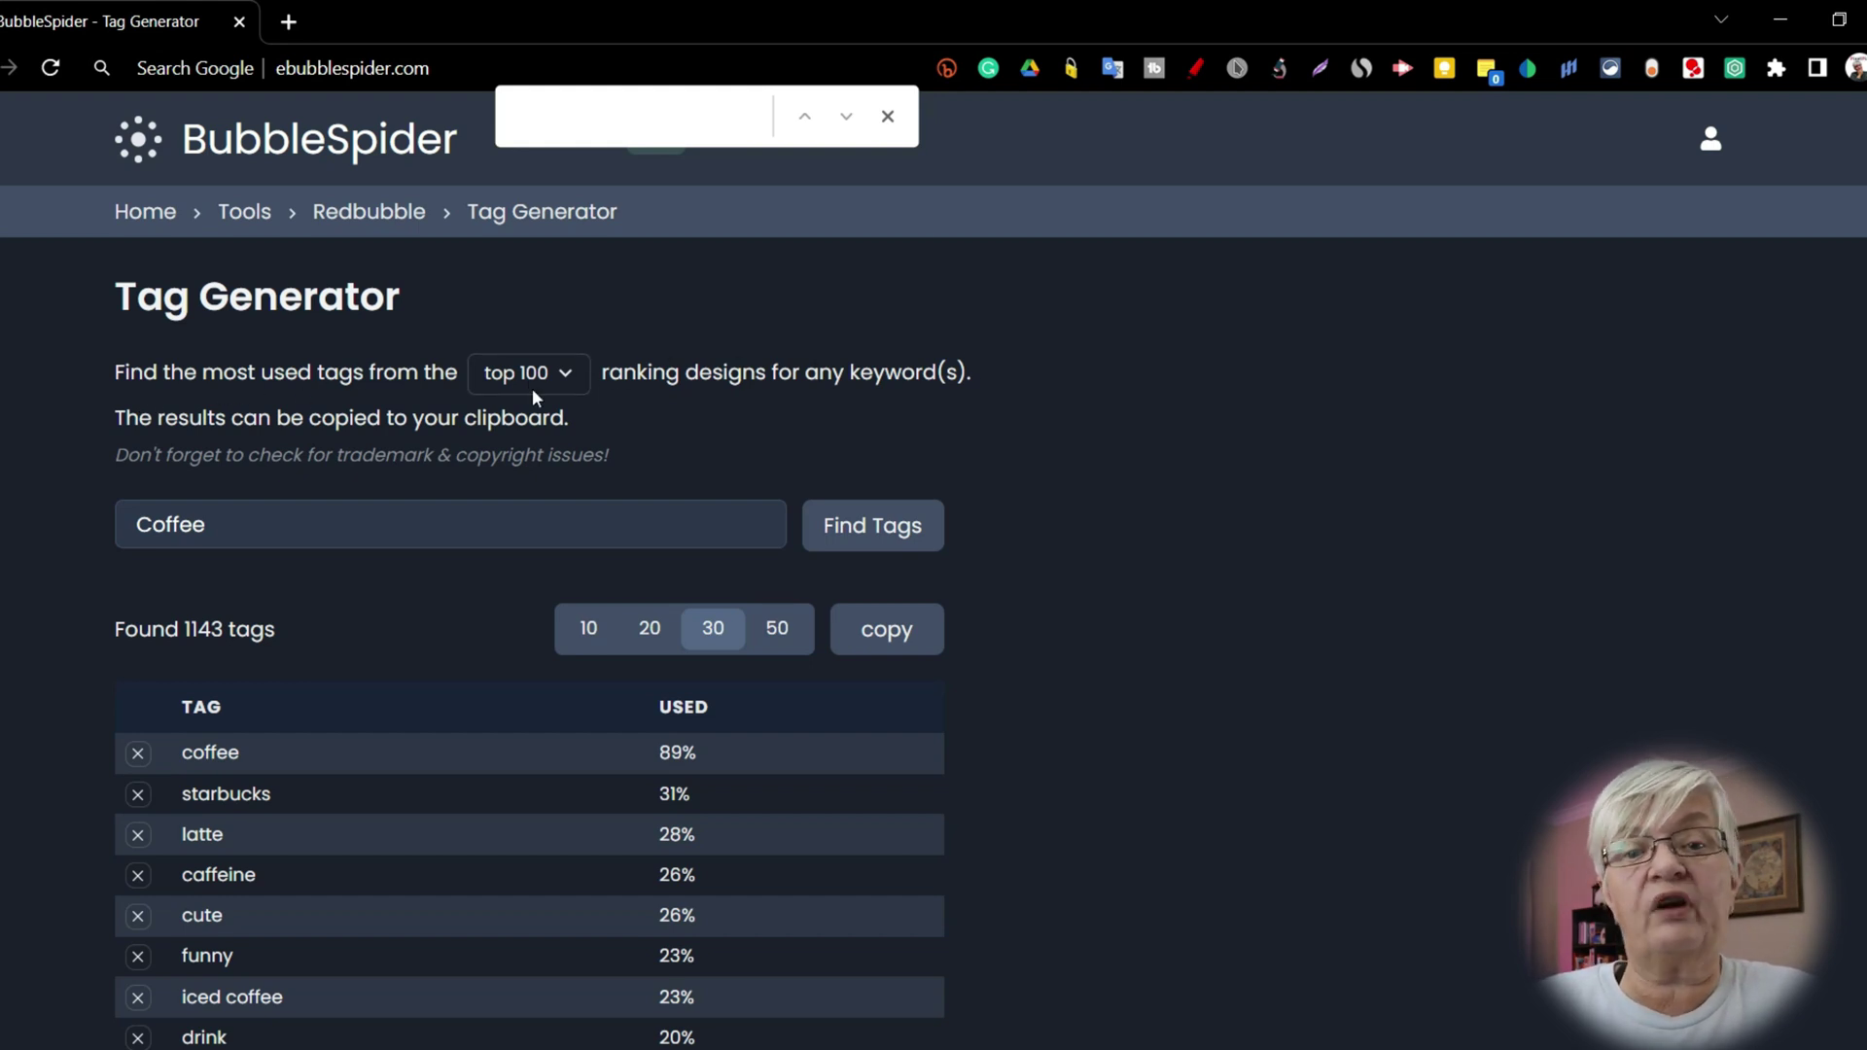
Base the tags on the top 10 ranking designs and list the top 20 tags
click(577, 373)
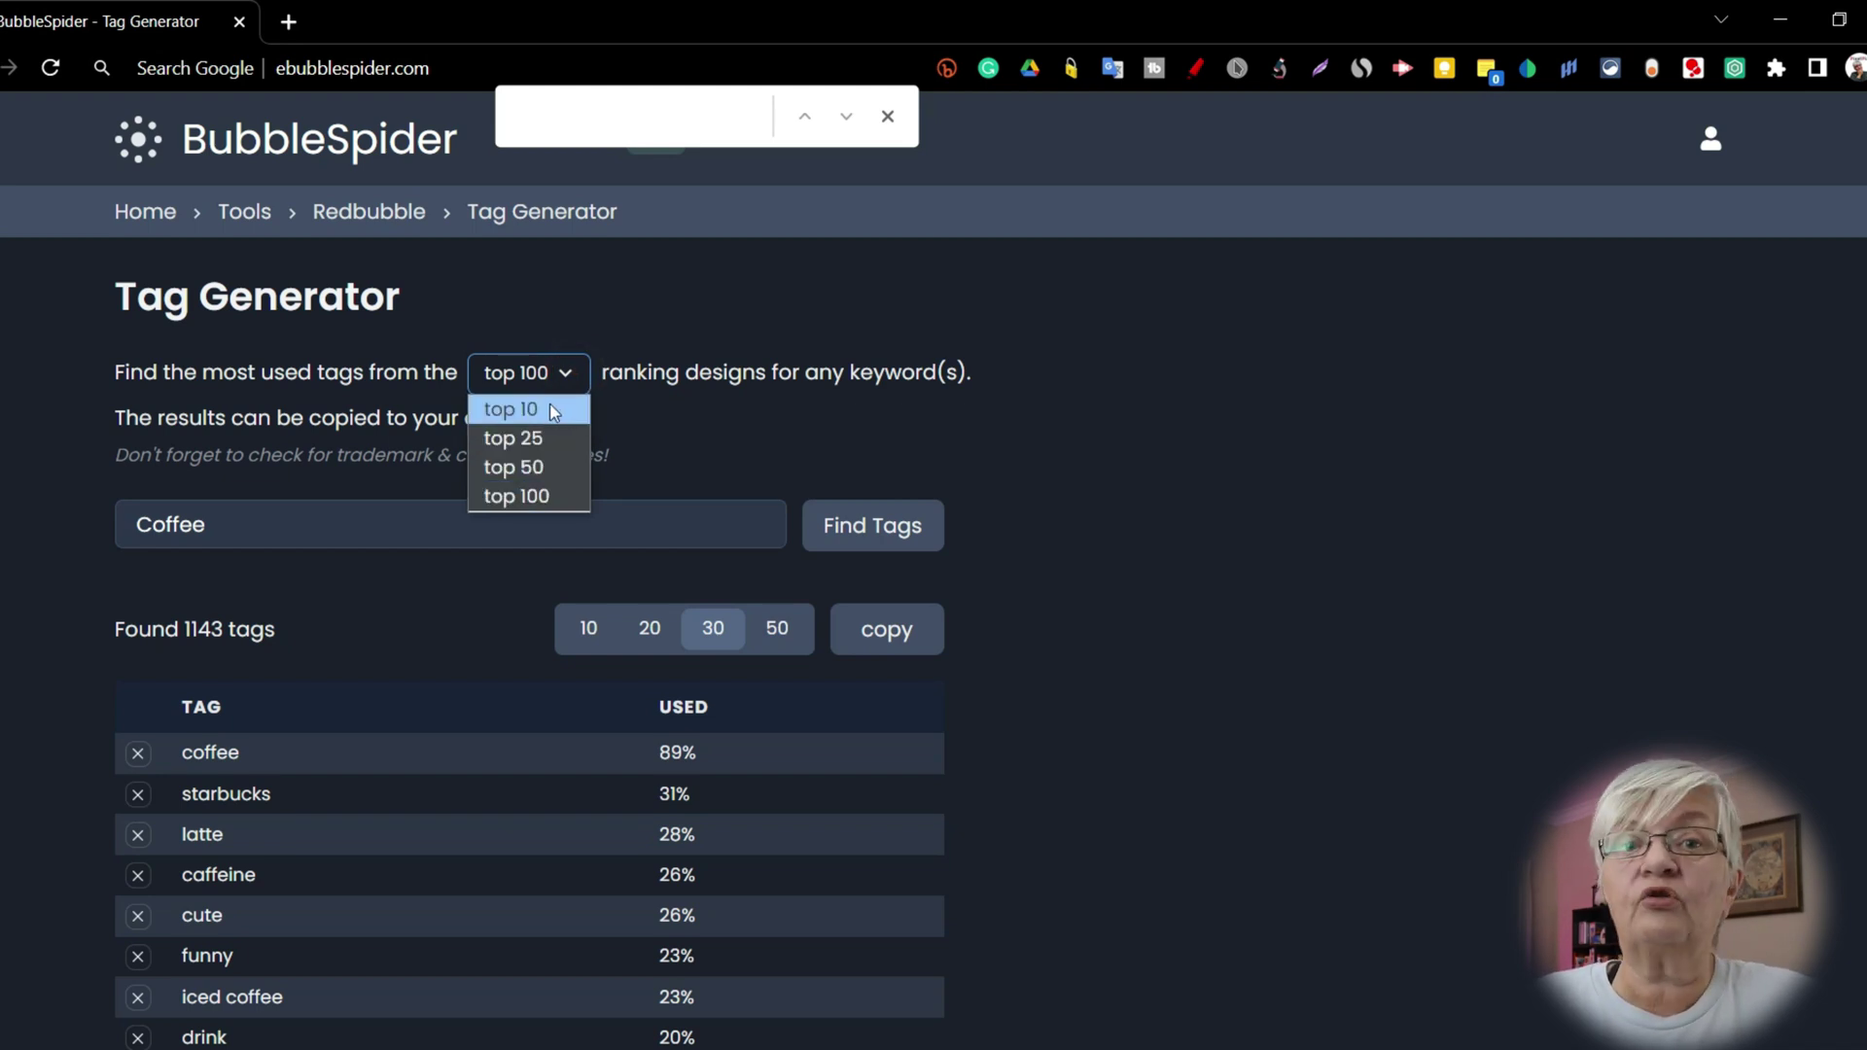
click(520, 410)
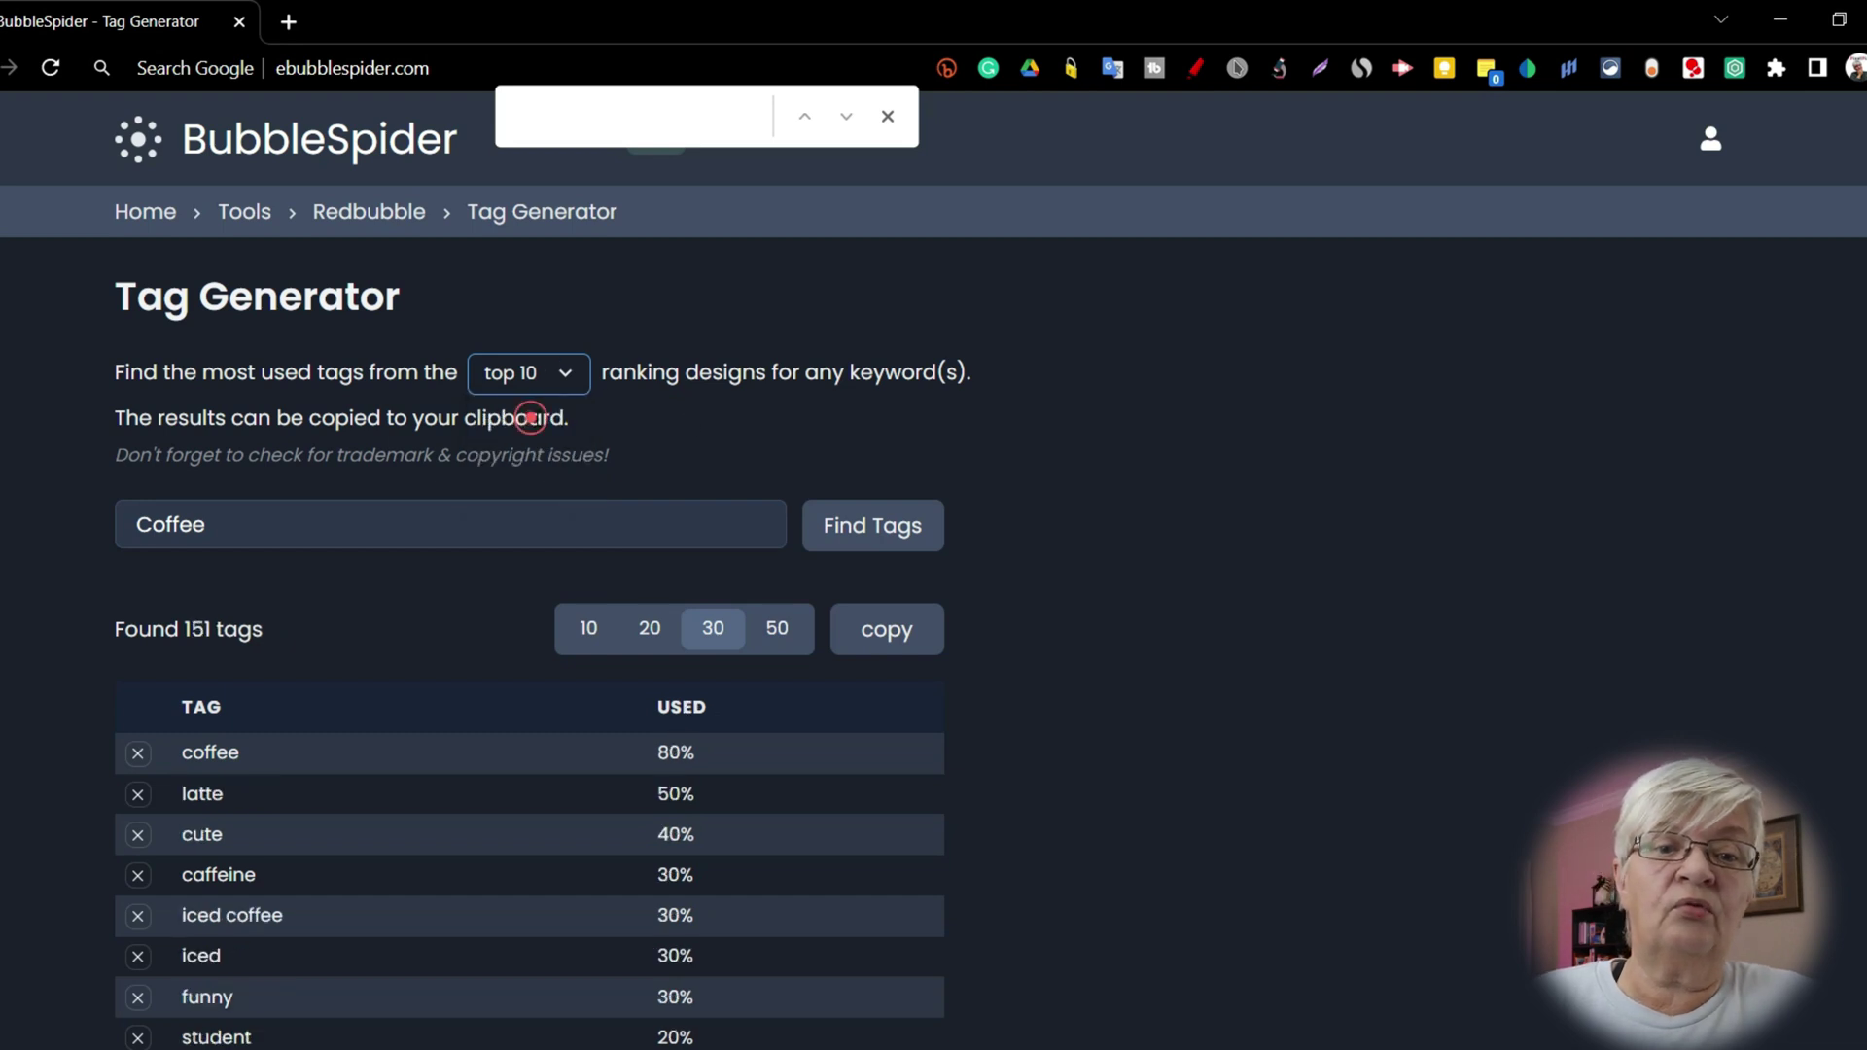
click(1264, 383)
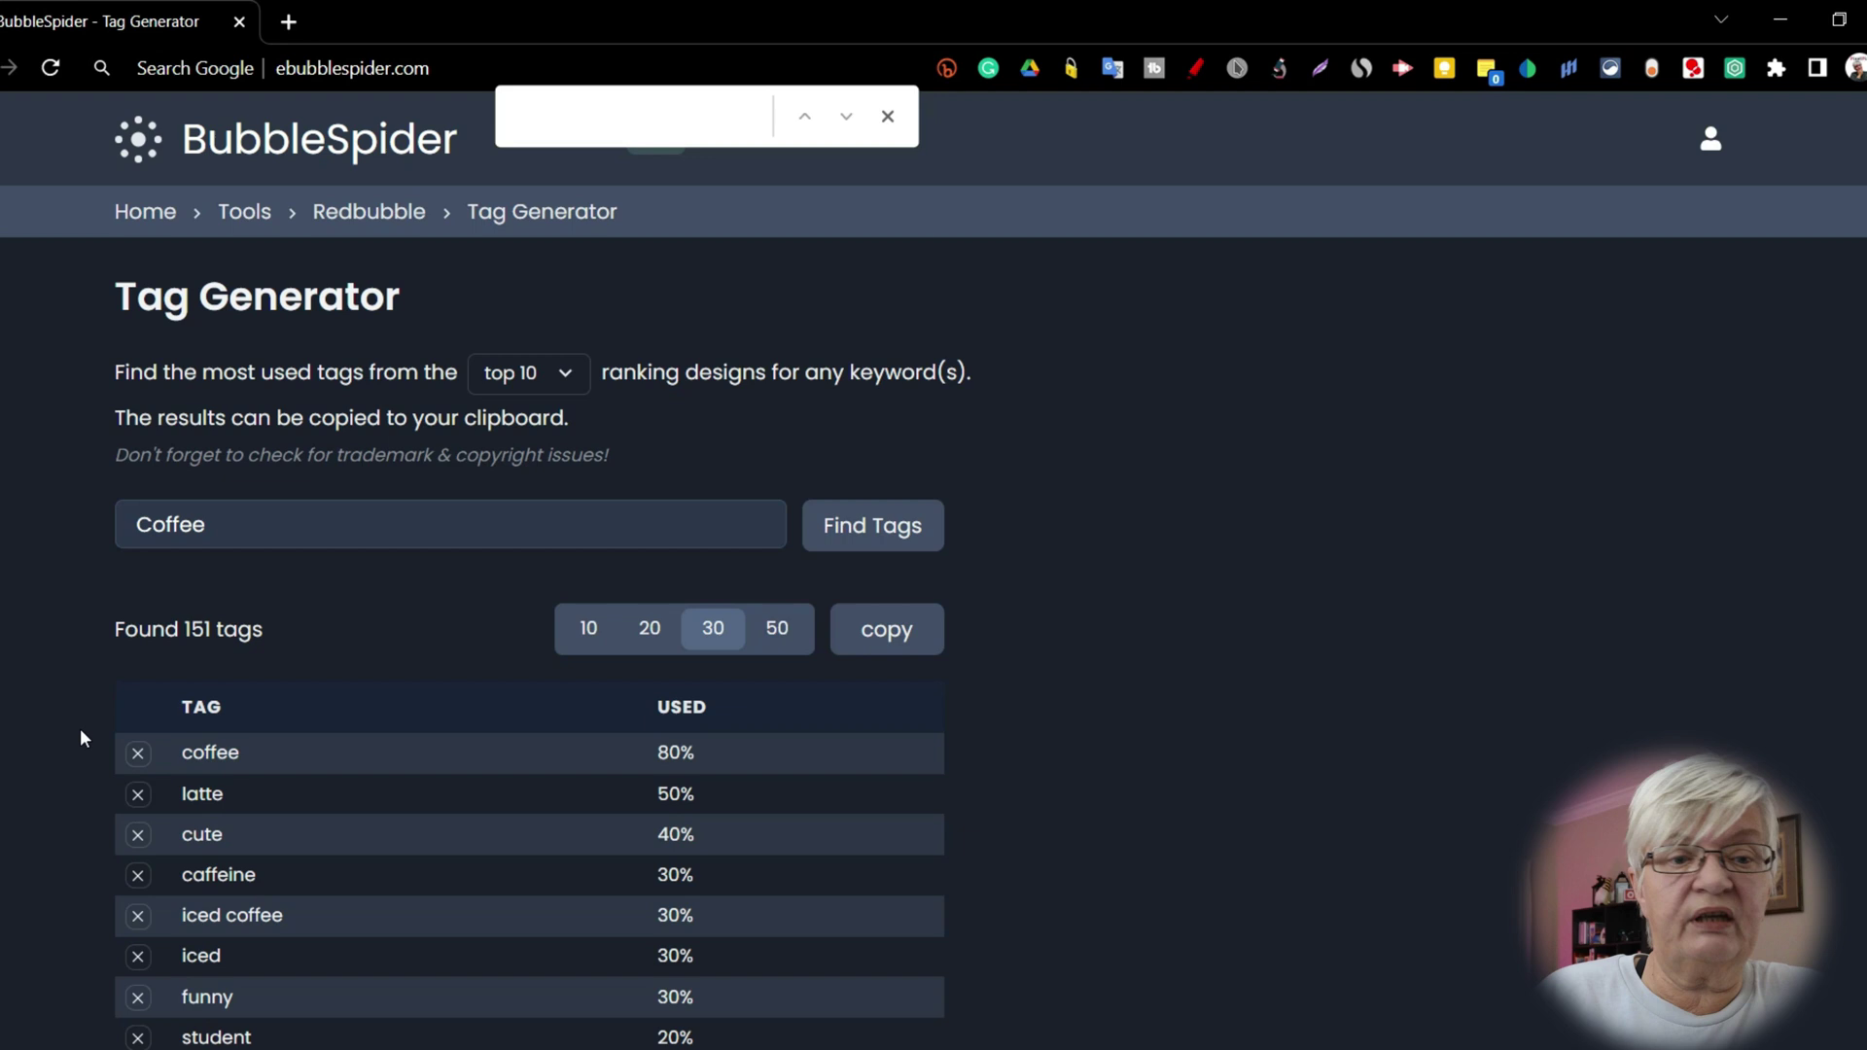
click(648, 631)
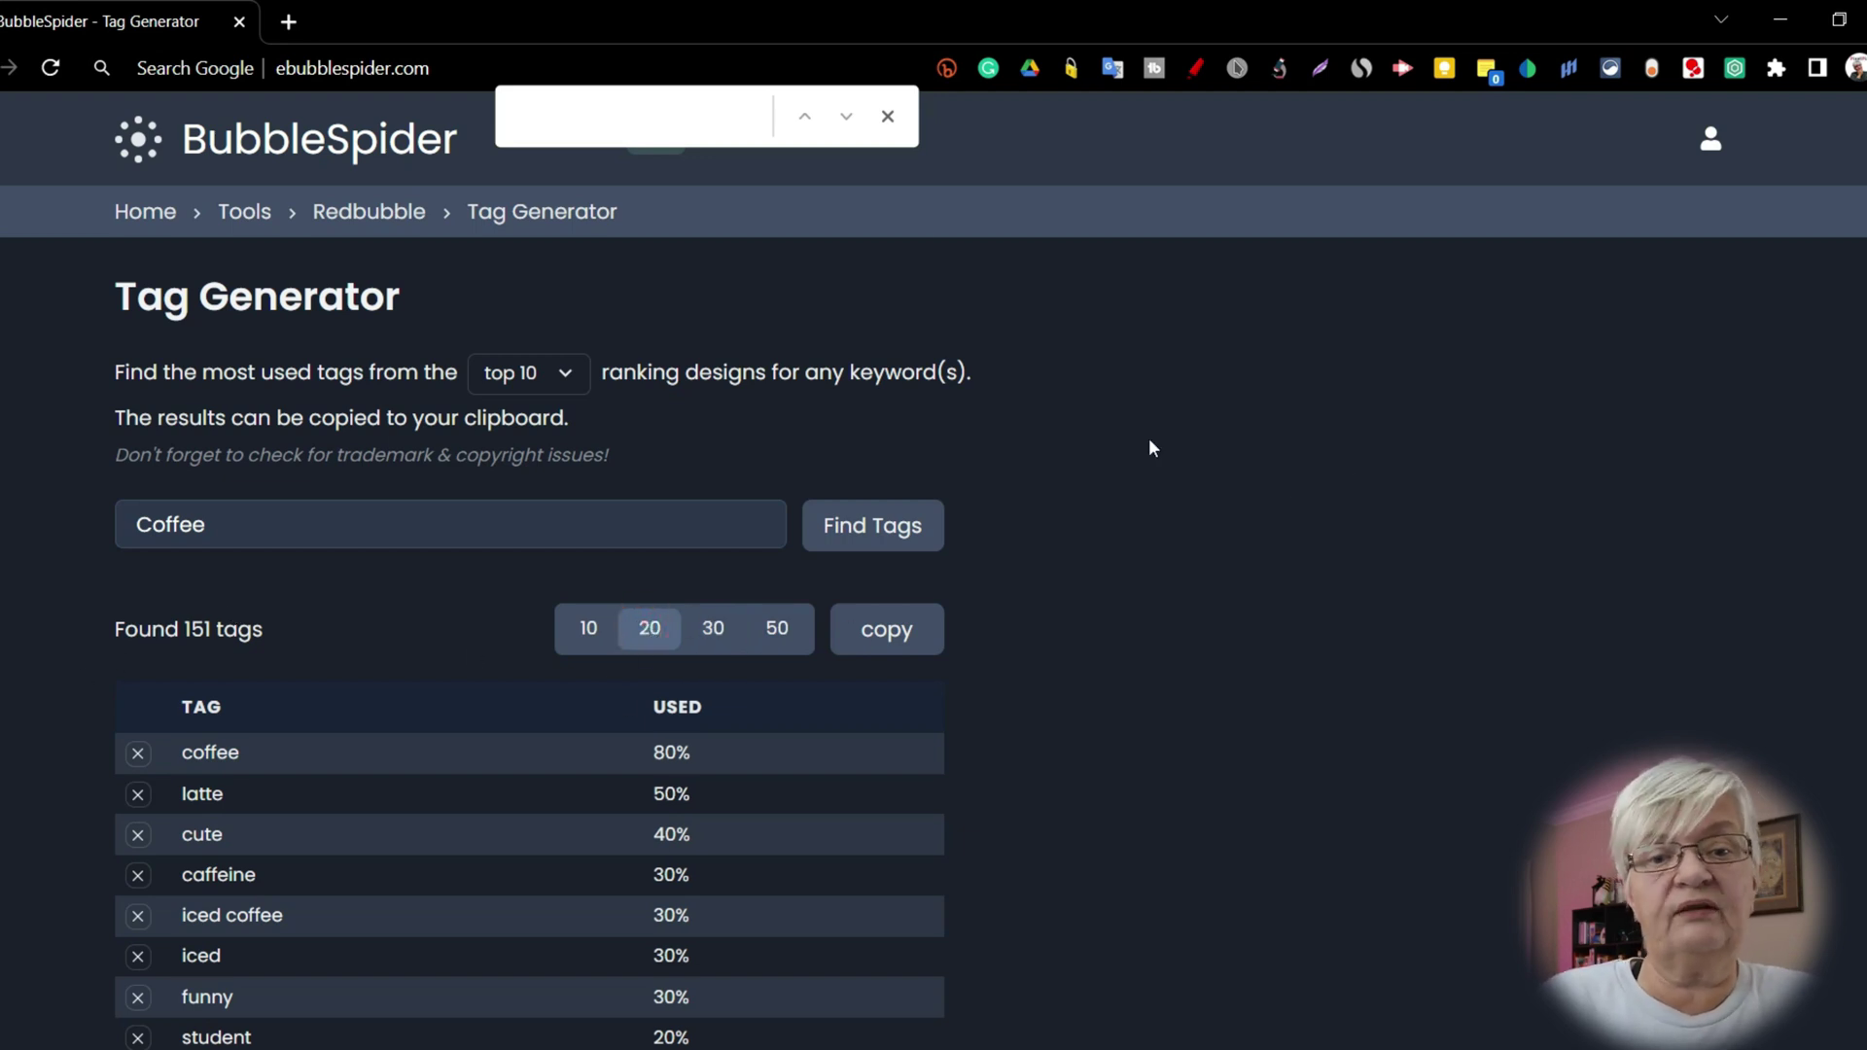
scroll(289, 500, down, 3)
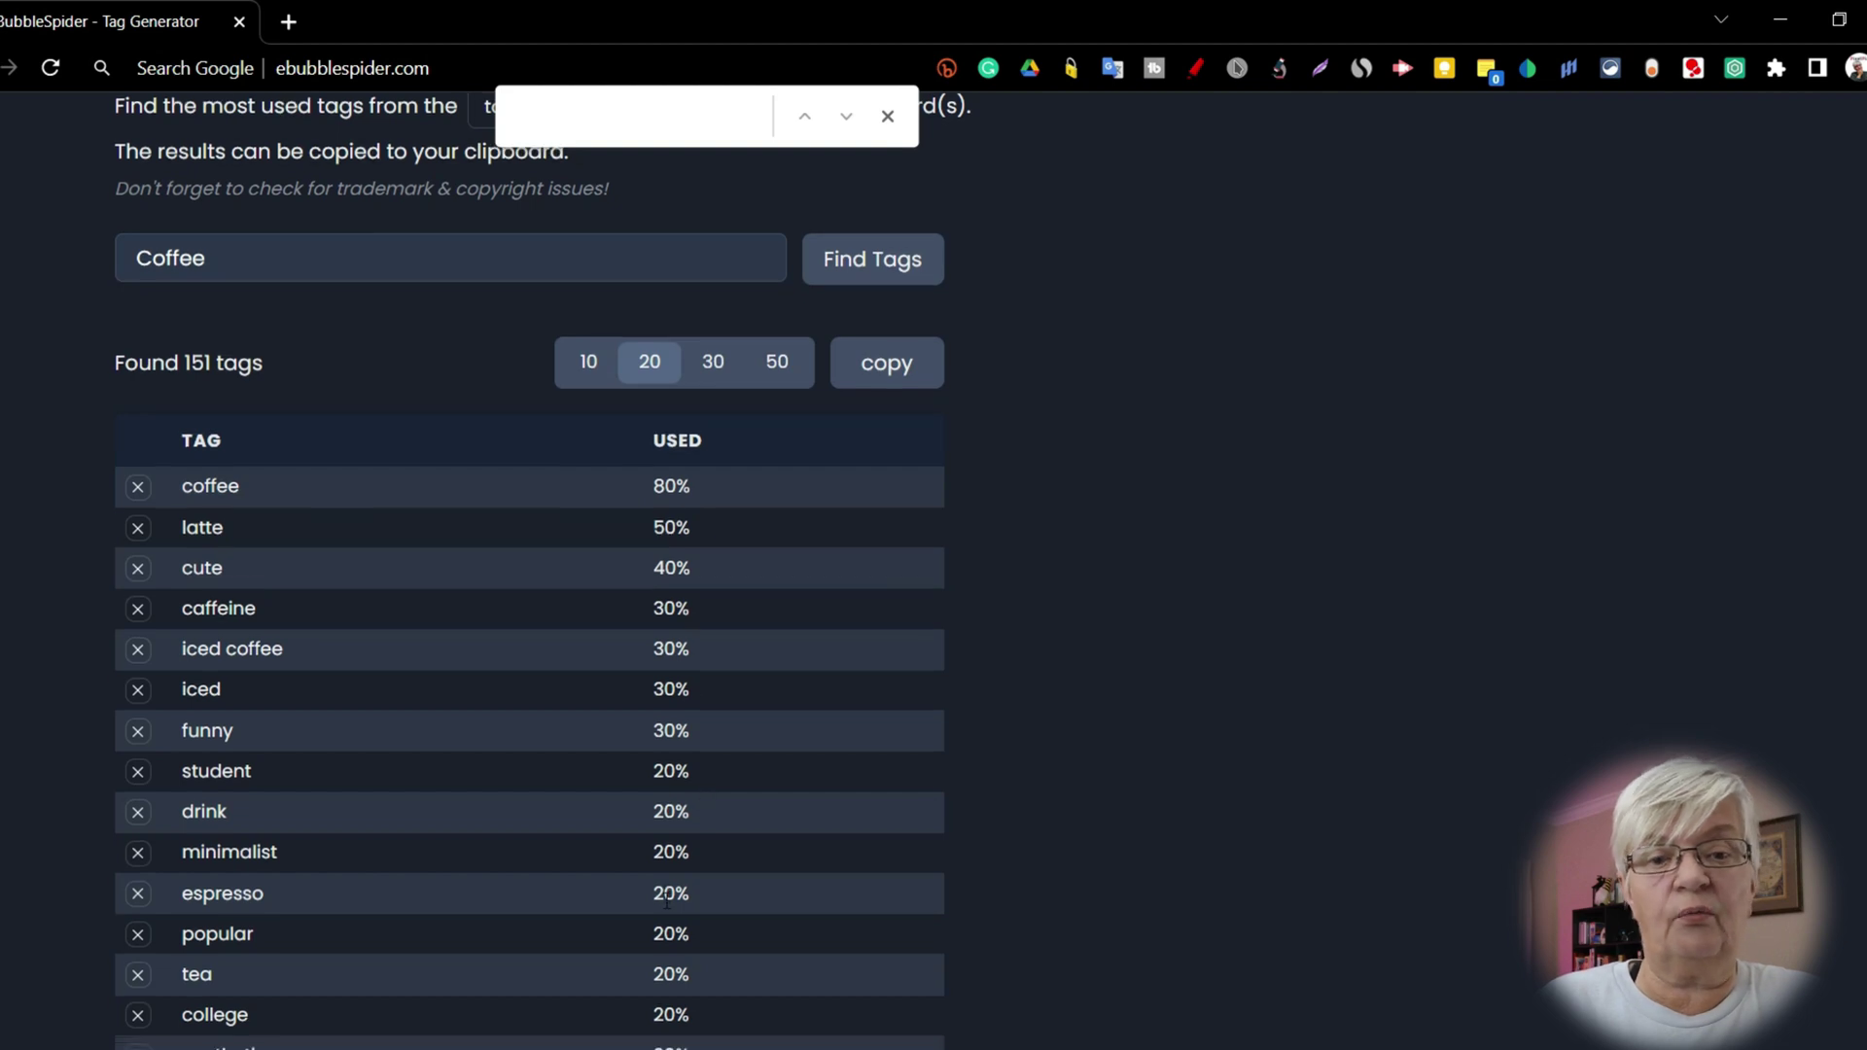
scroll(676, 875, down, 4)
scroll(379, 876, up, 7)
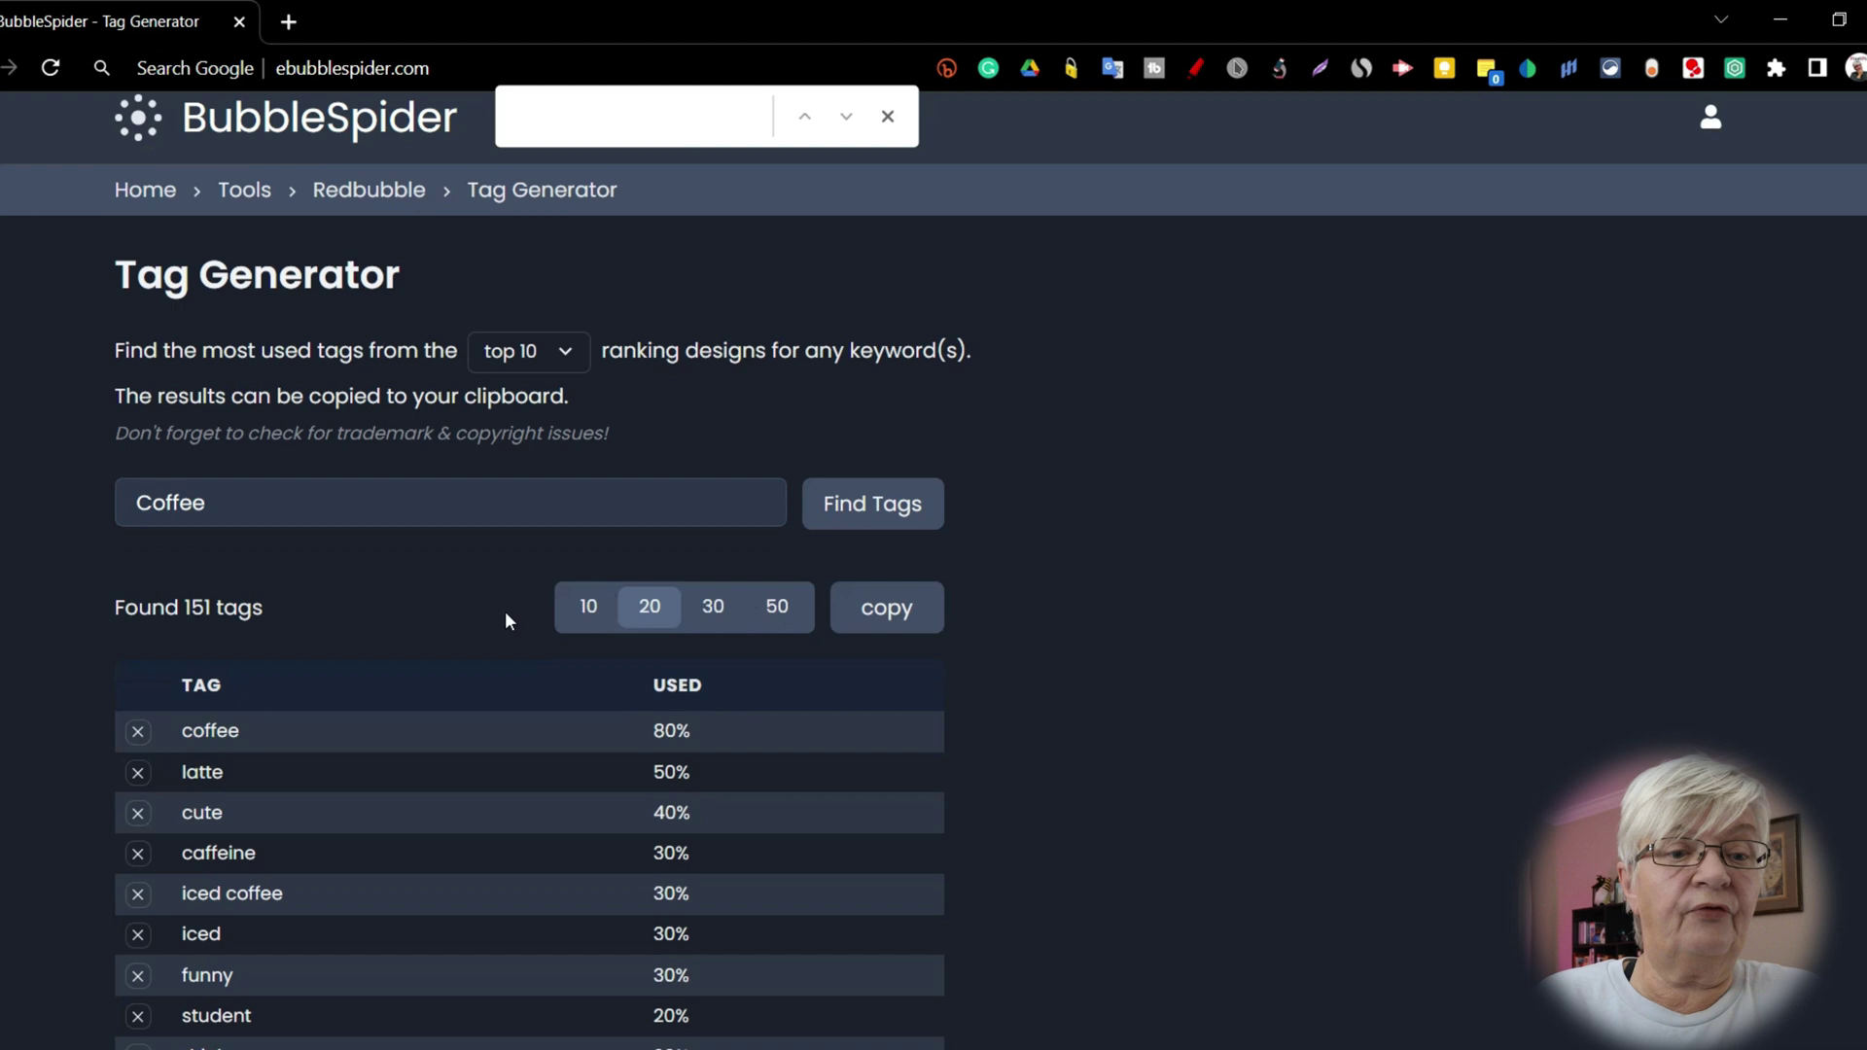
scroll(505, 613, down, 1)
scroll(525, 632, up, 1)
Limit the table to the top 10 tags, rerun the search and copy them
click(602, 634)
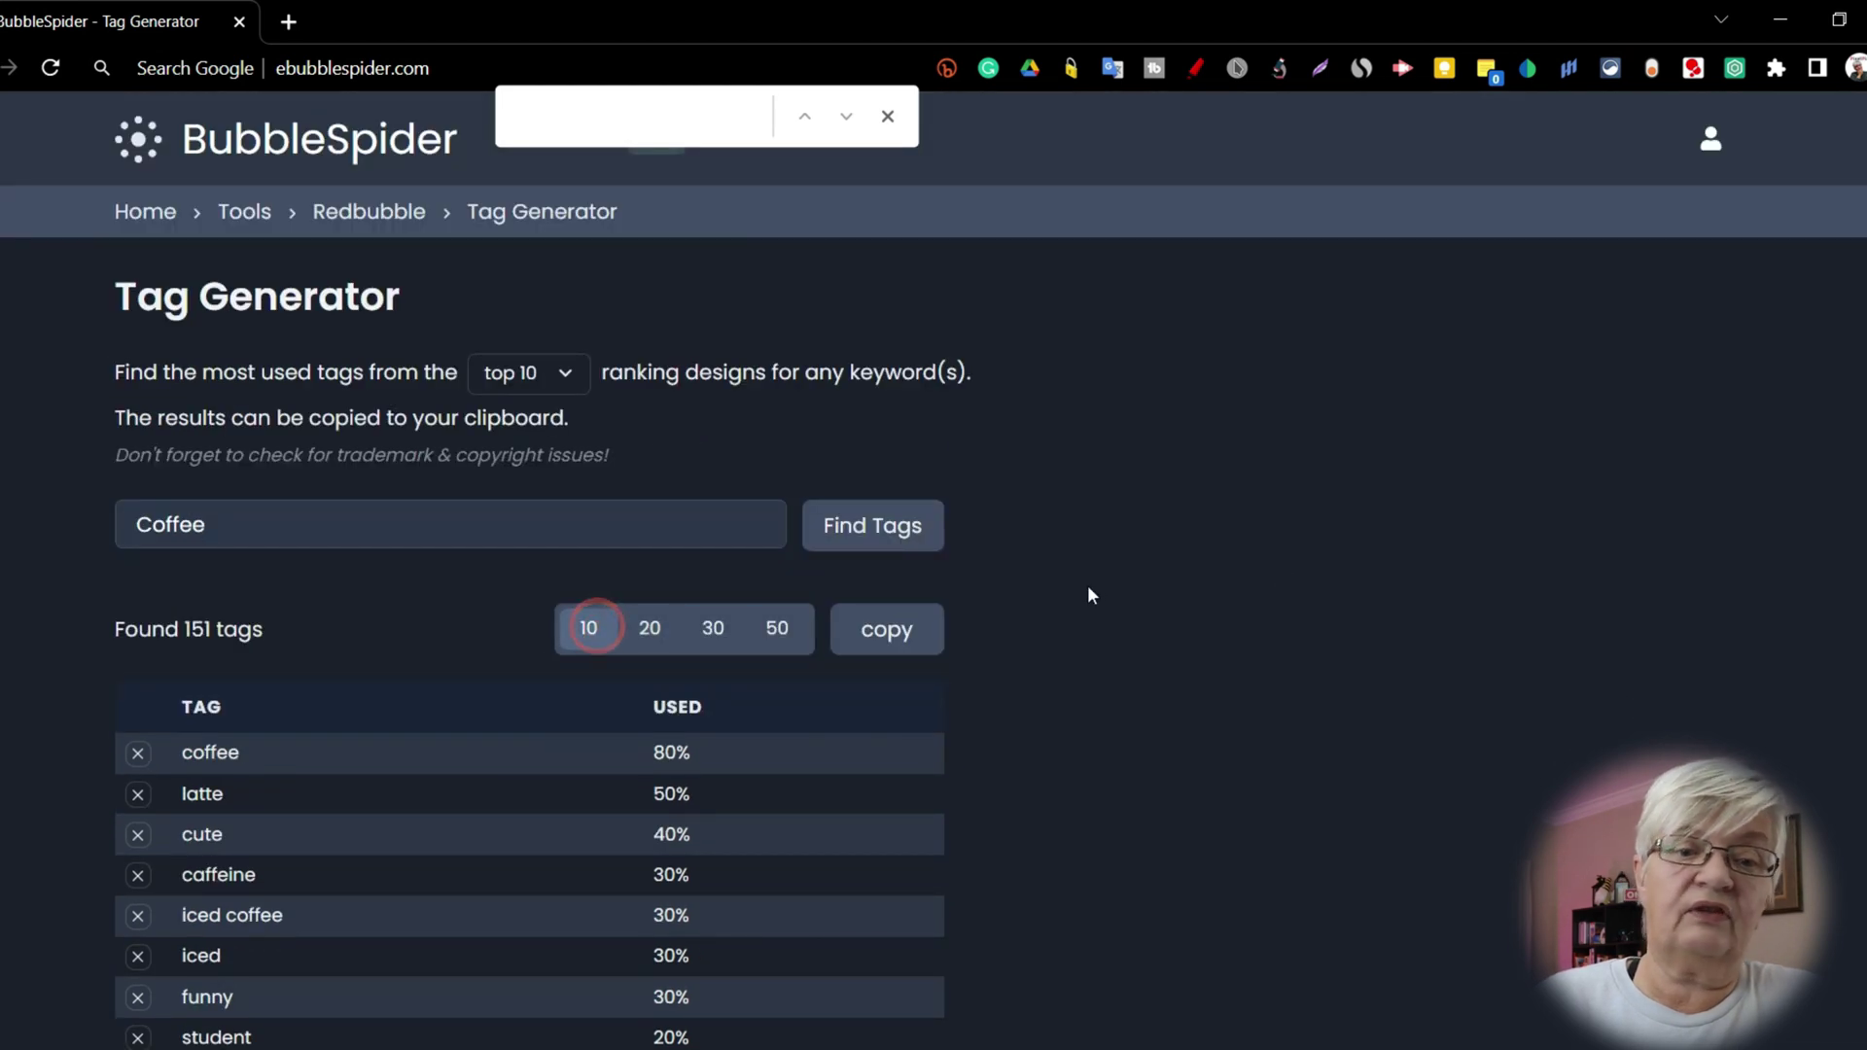
click(868, 530)
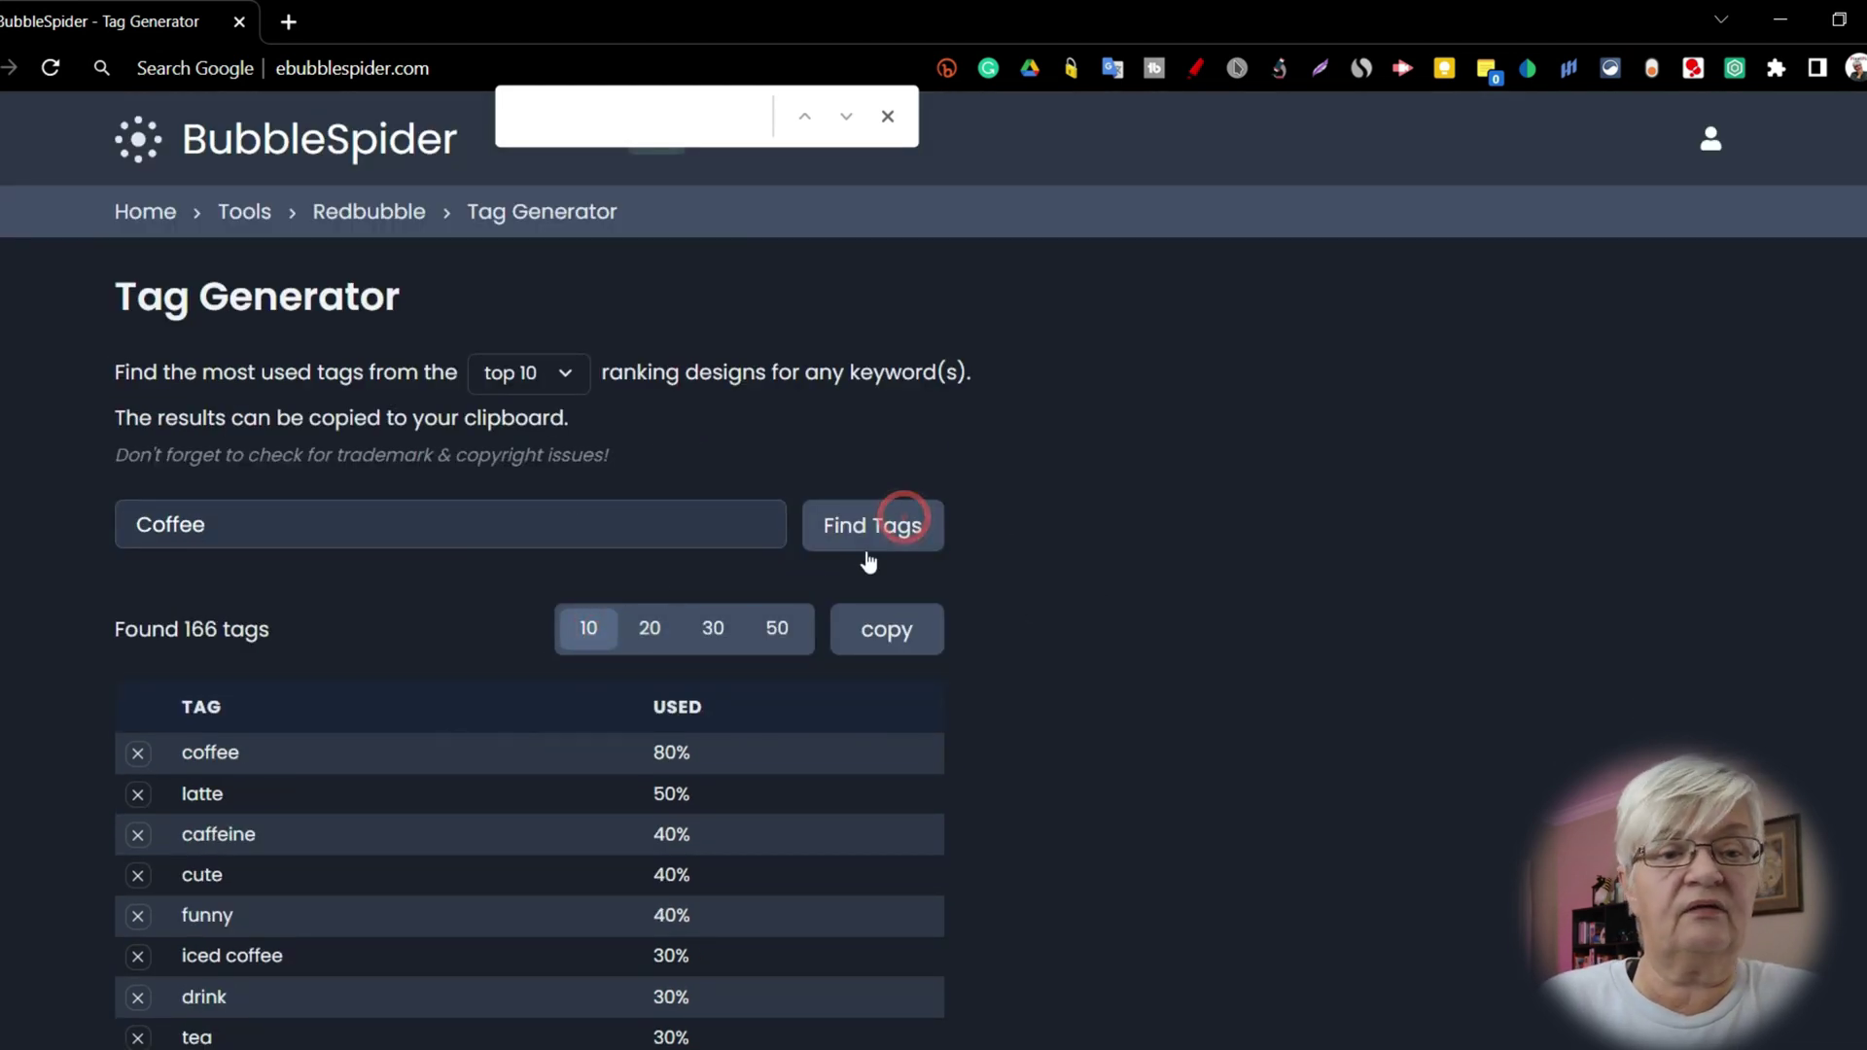
scroll(1041, 647, down, 2)
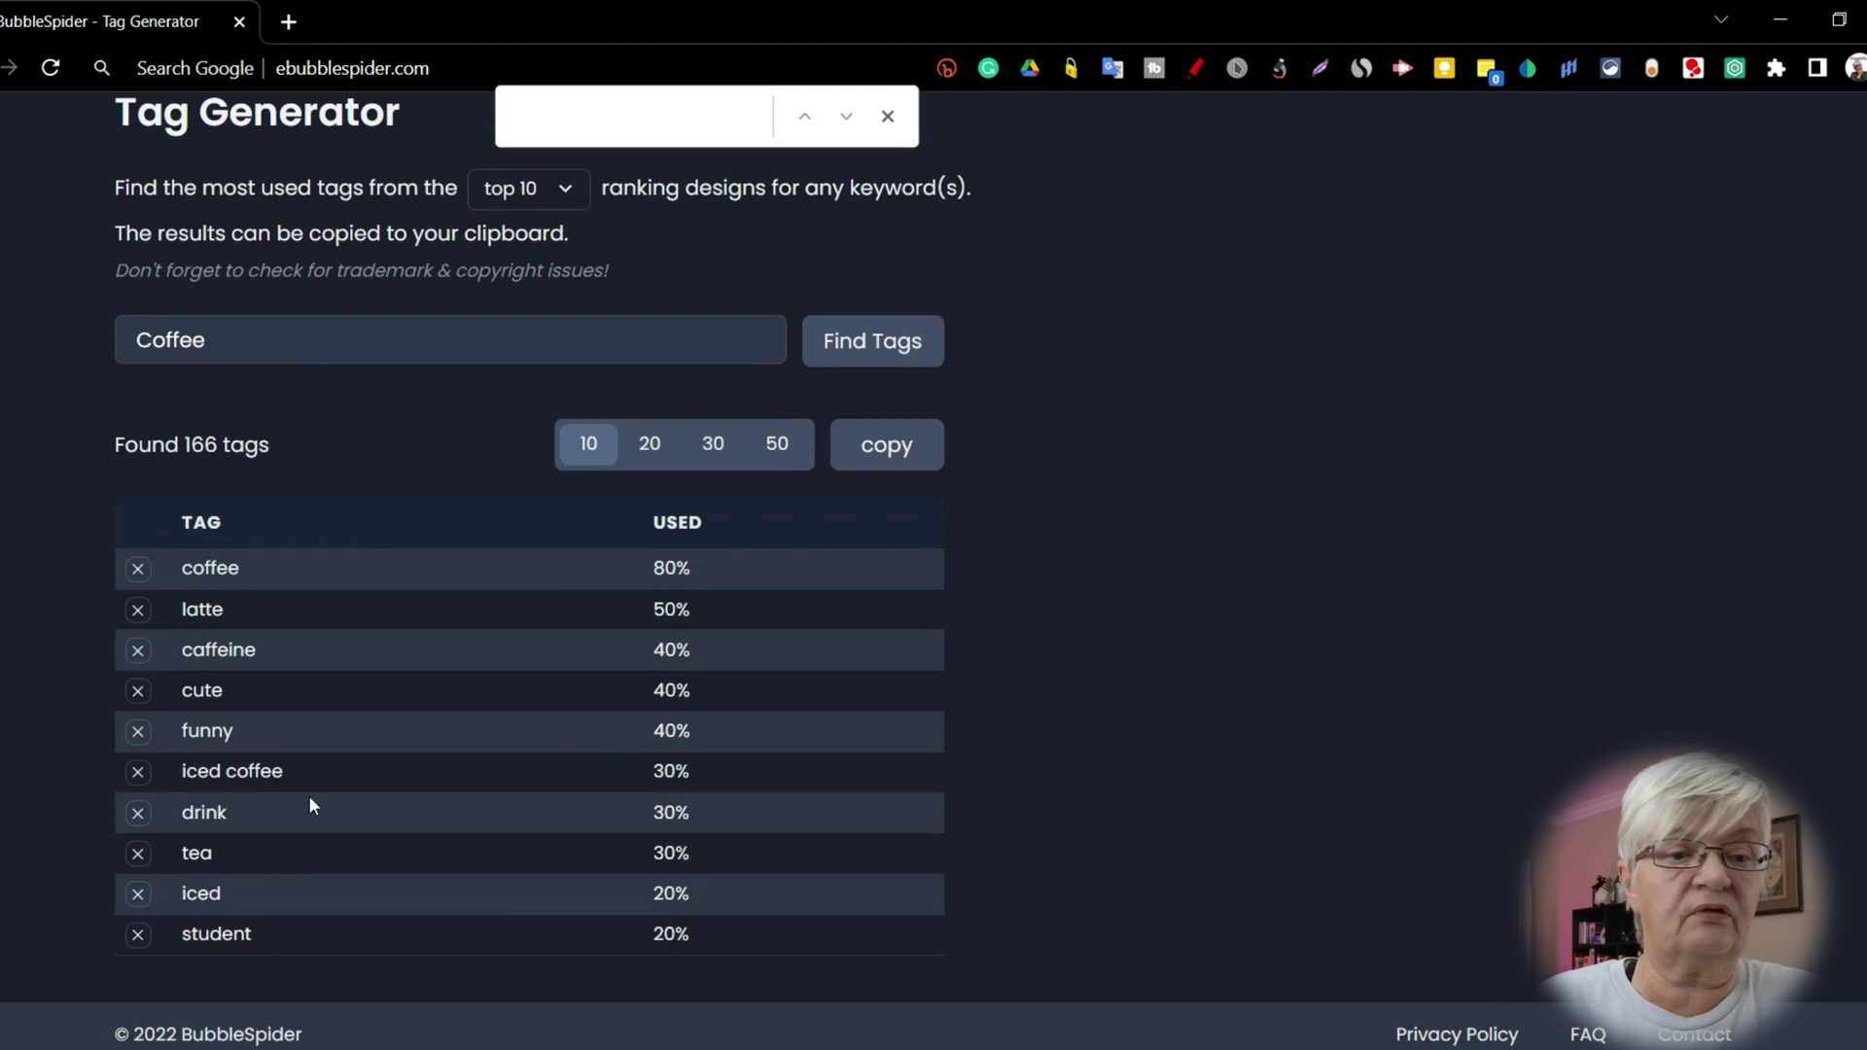
click(890, 445)
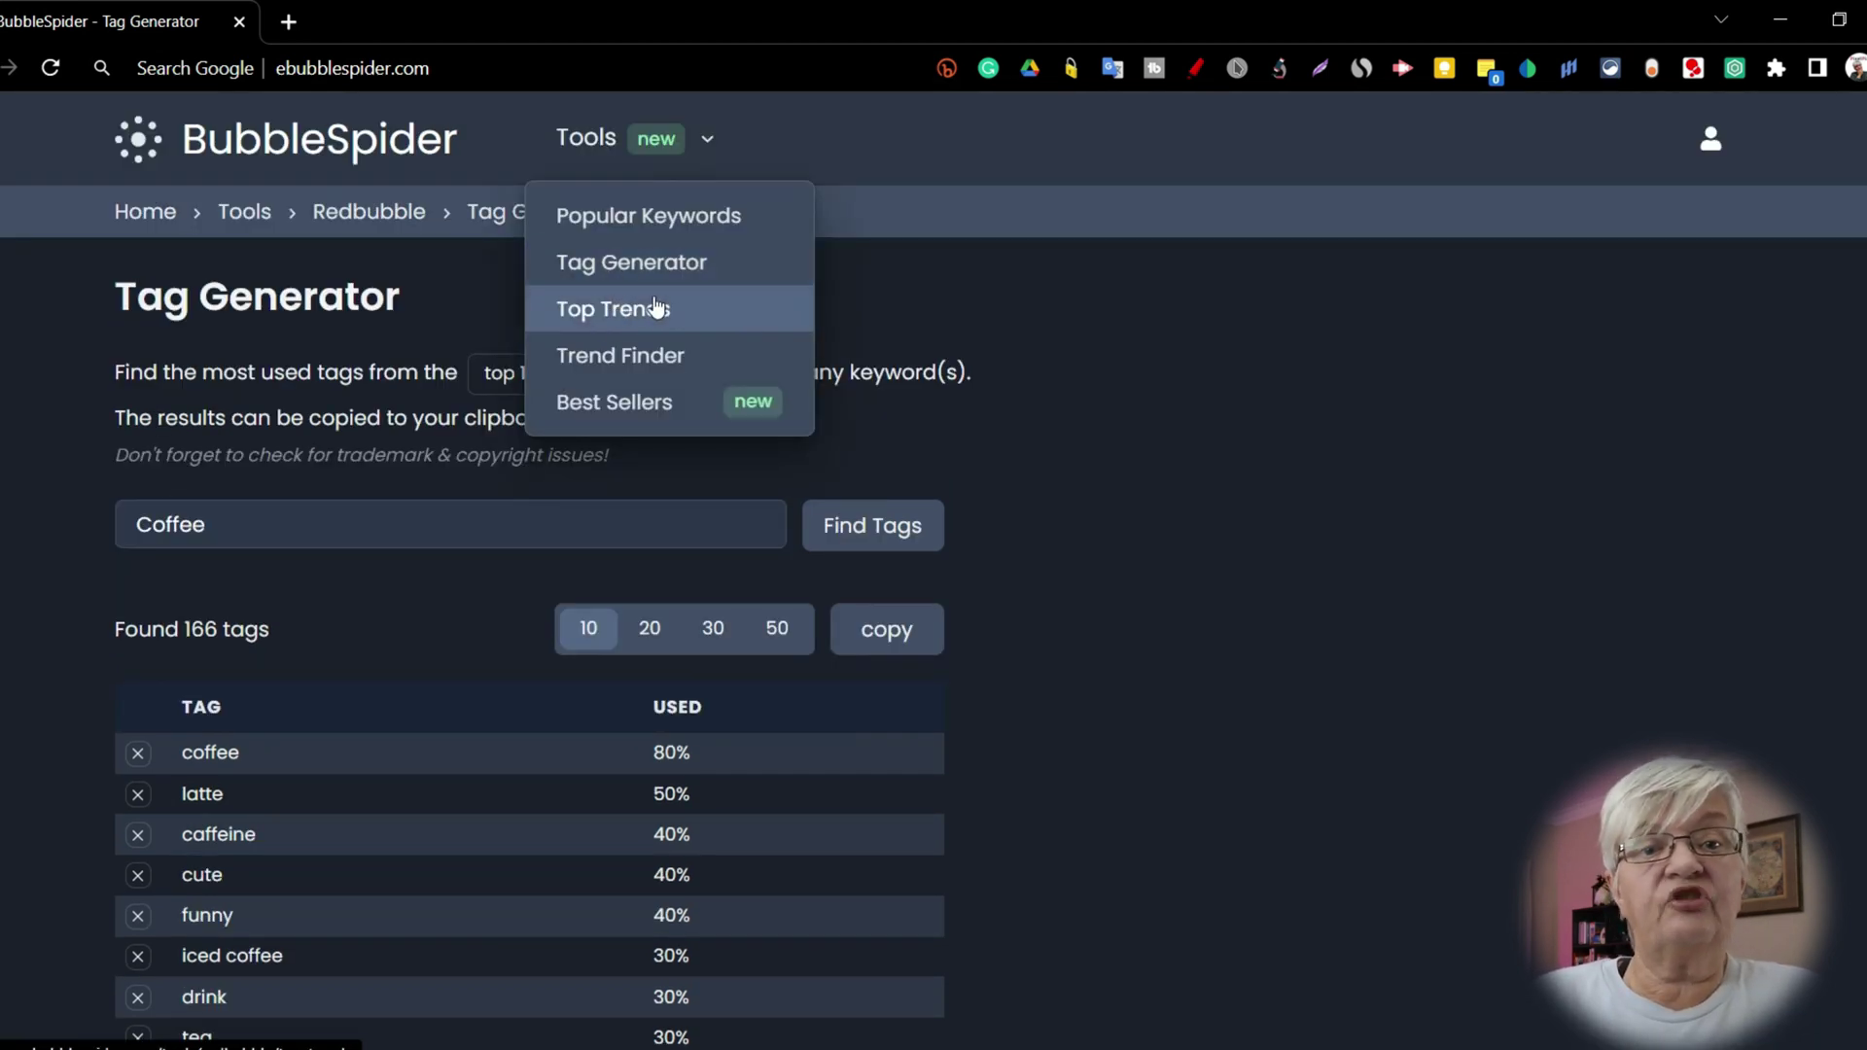
Open Redbubble Top Trends, browse today's trending keywords, and close the Redbubble results tab
click(657, 308)
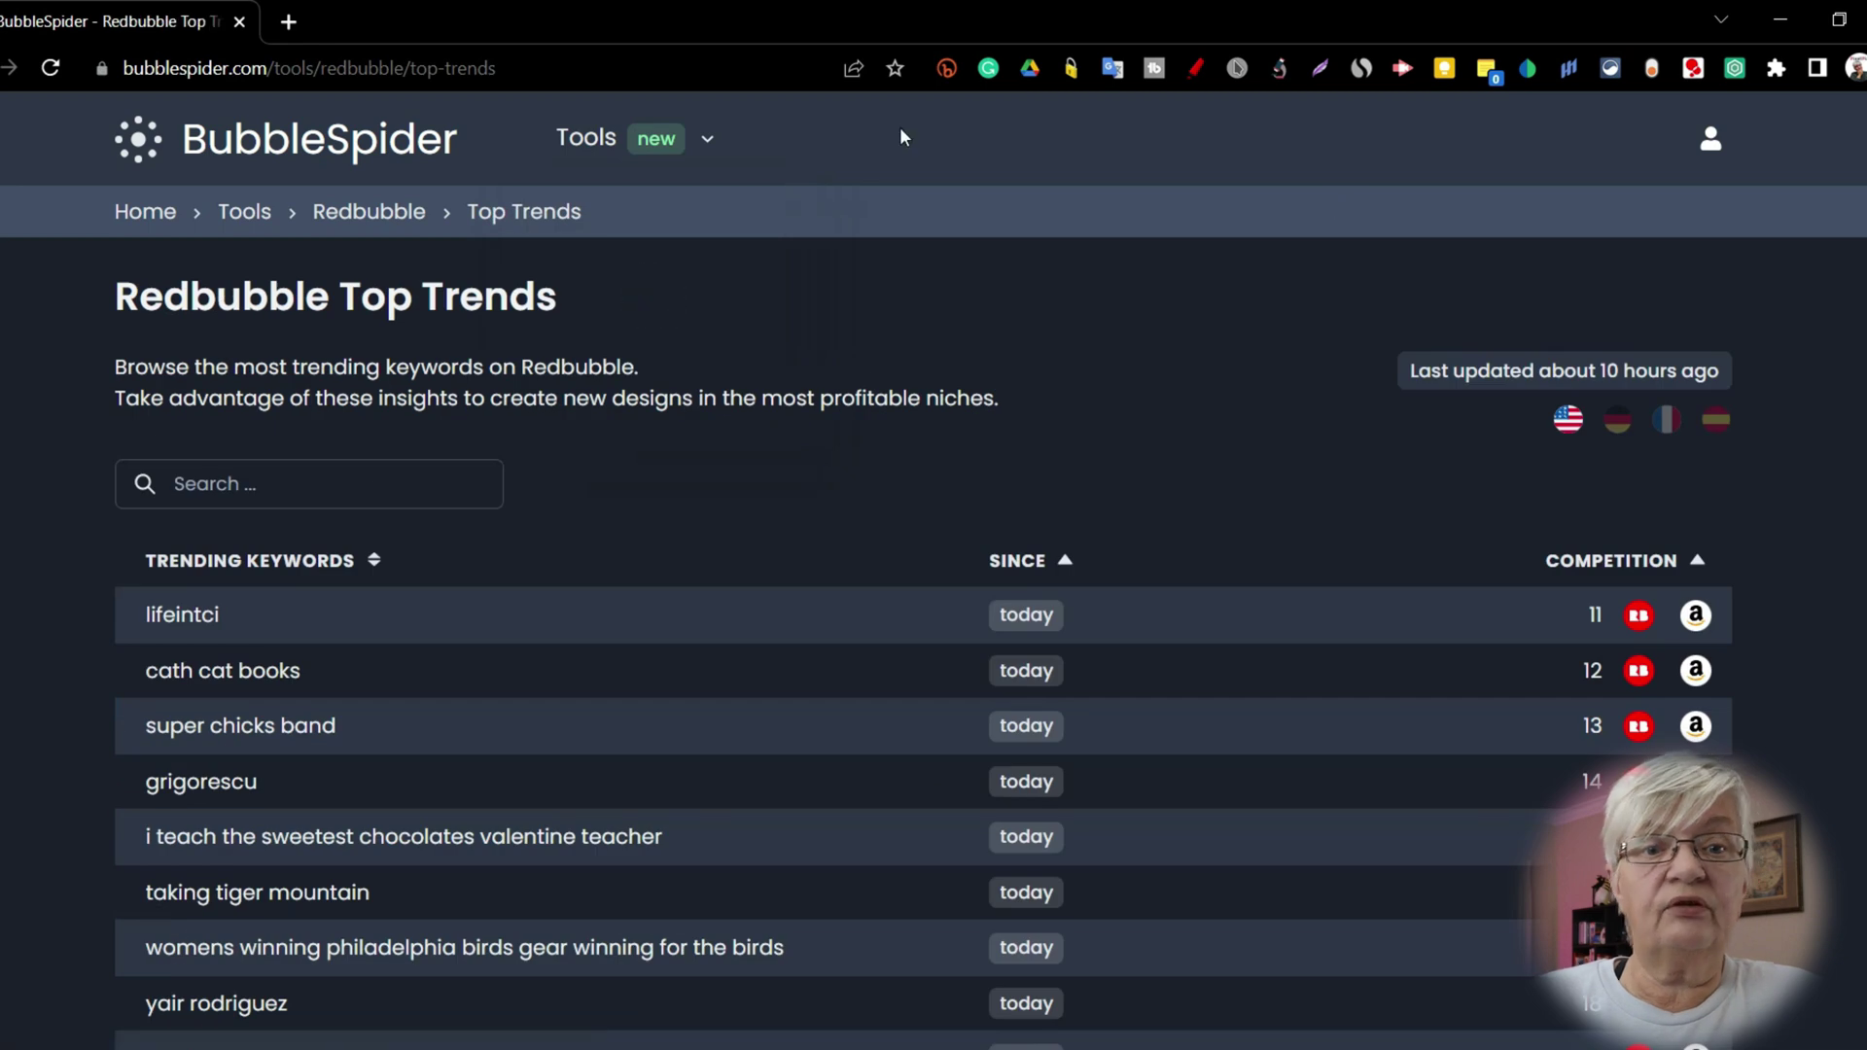
scroll(1211, 136, down, 3)
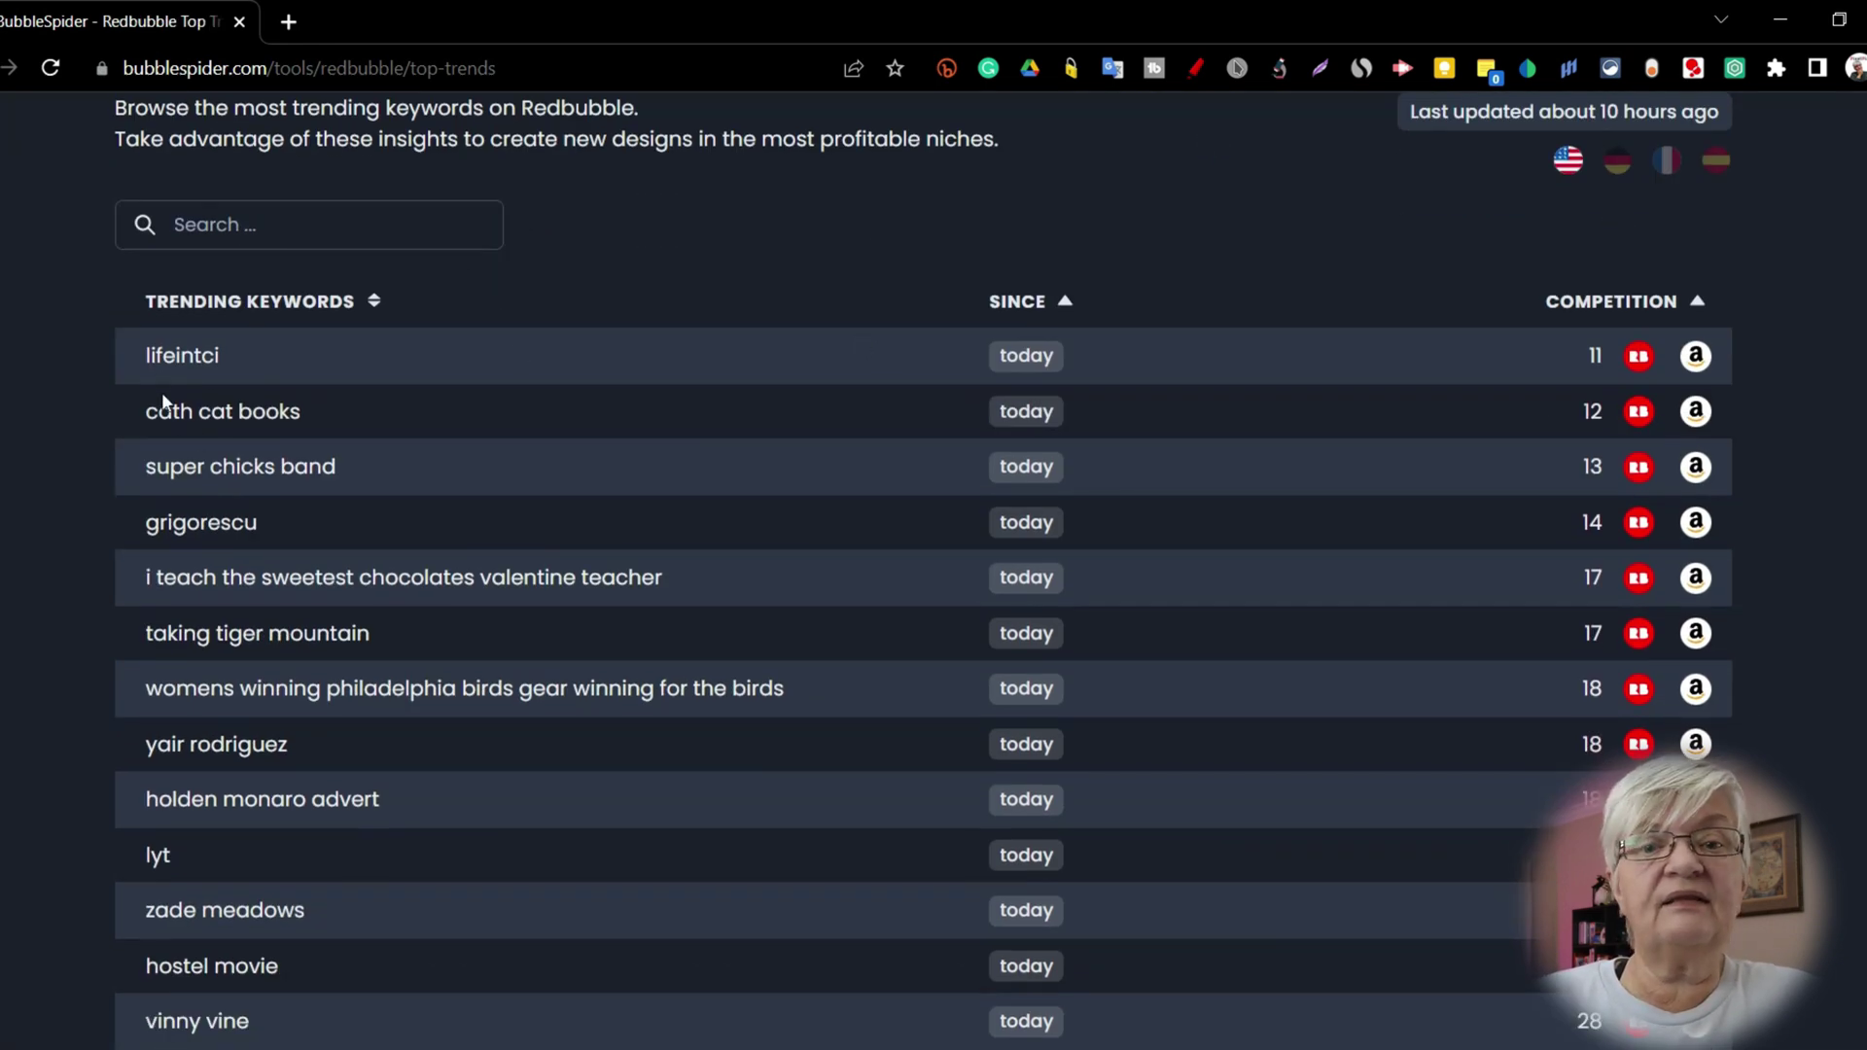
scroll(1430, 298, up, 3)
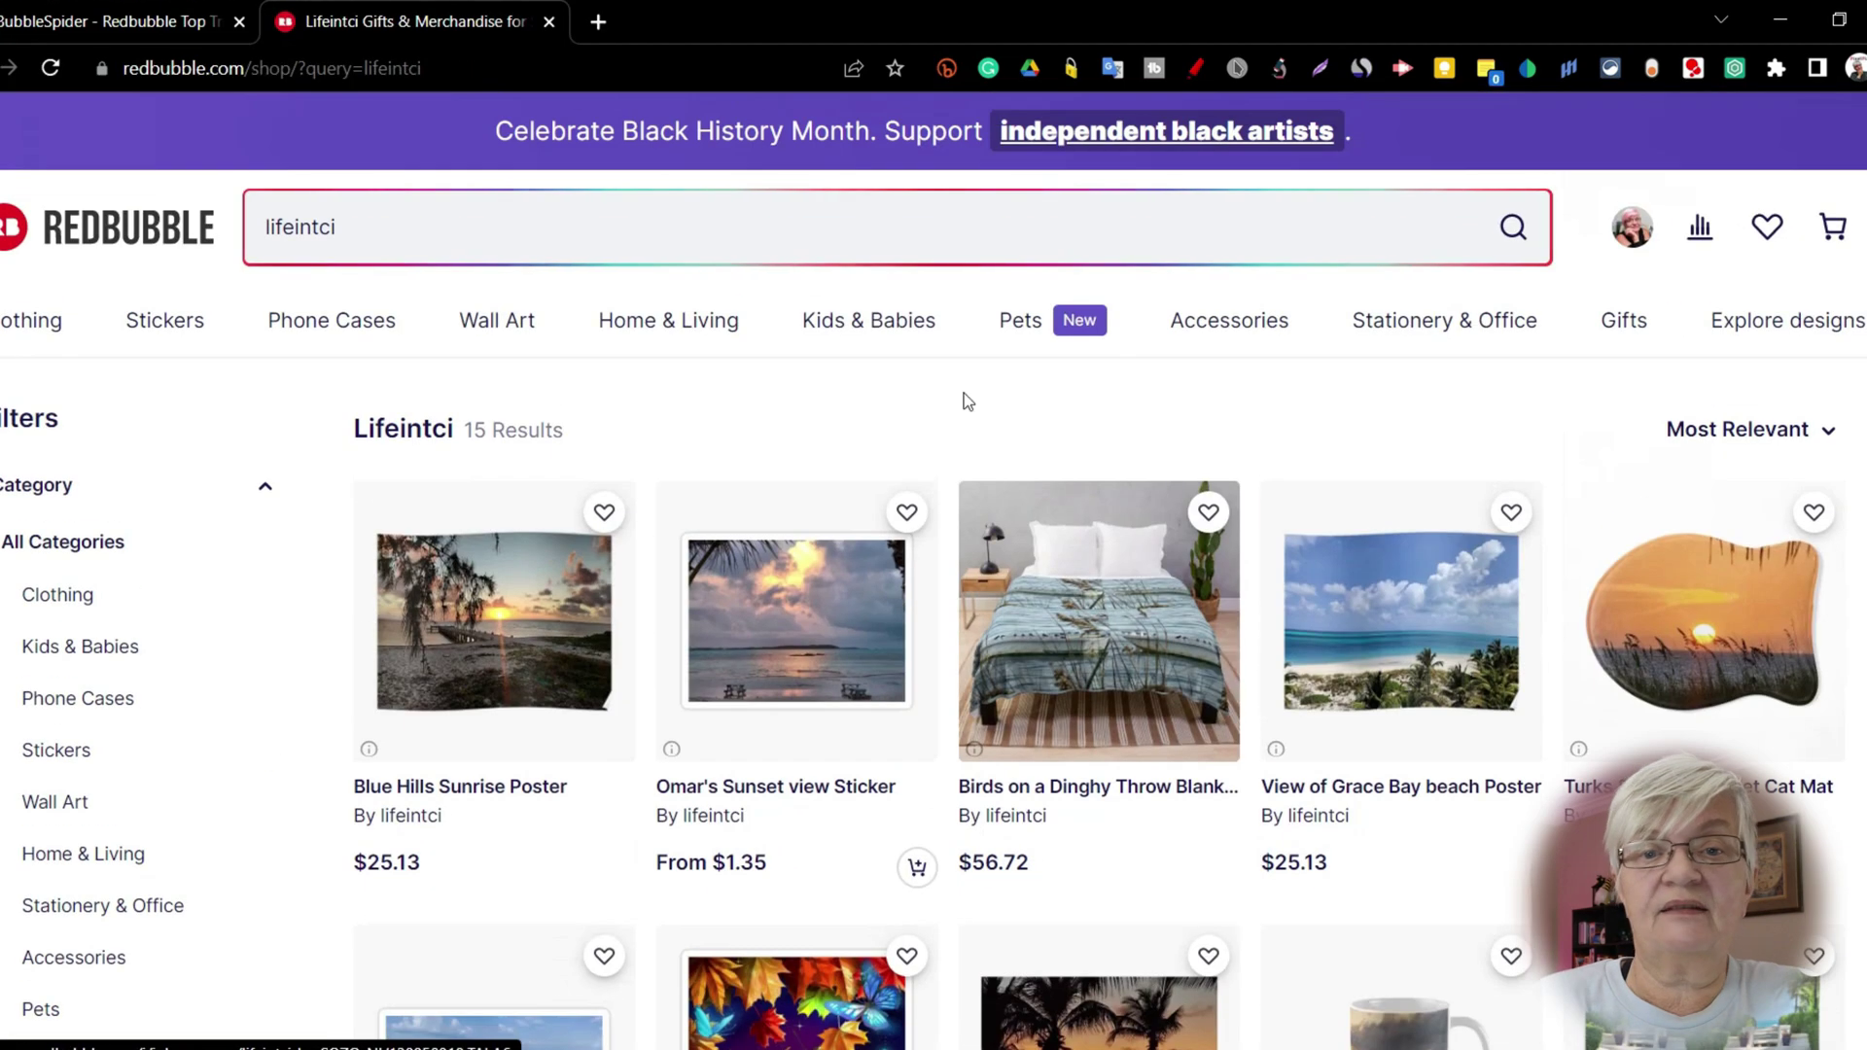
click(550, 21)
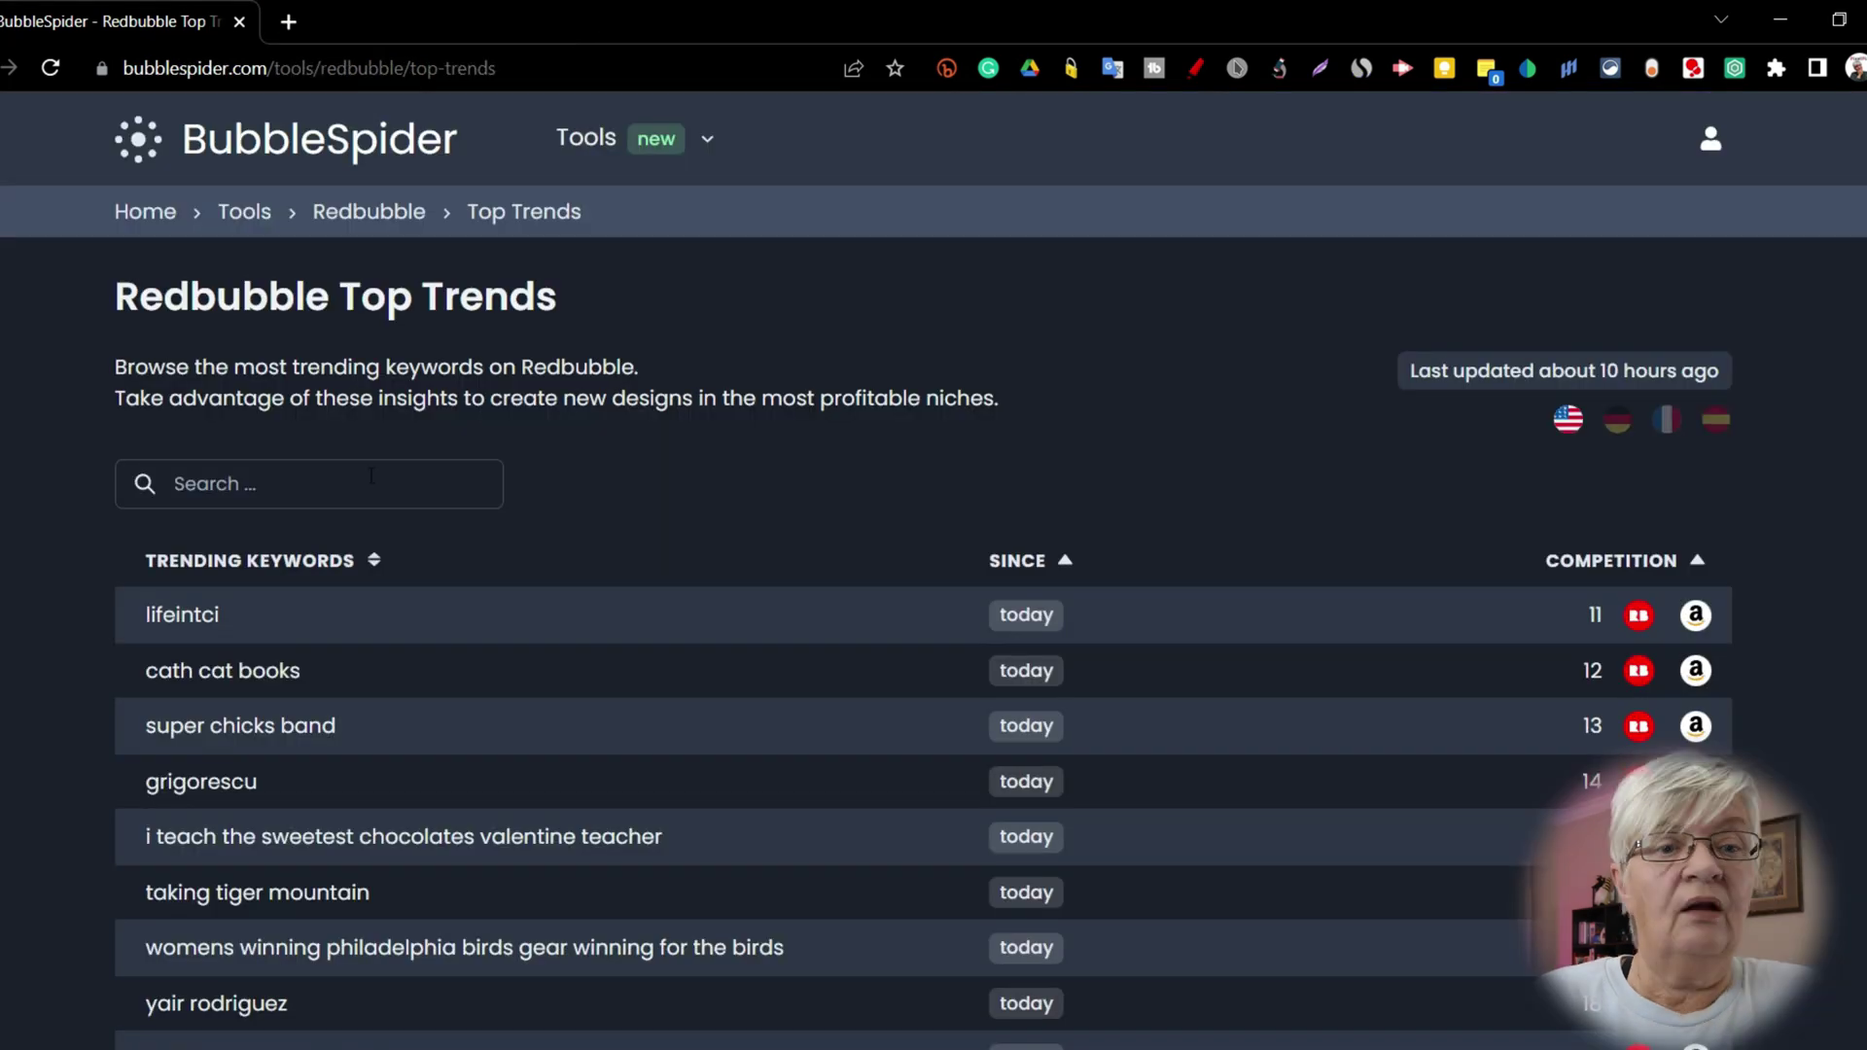
Filter Top Trends to 'coffee', sort by Since oldest-first, and open Redbubble for 'coffee spelled backwards'
click(269, 480)
text(c)
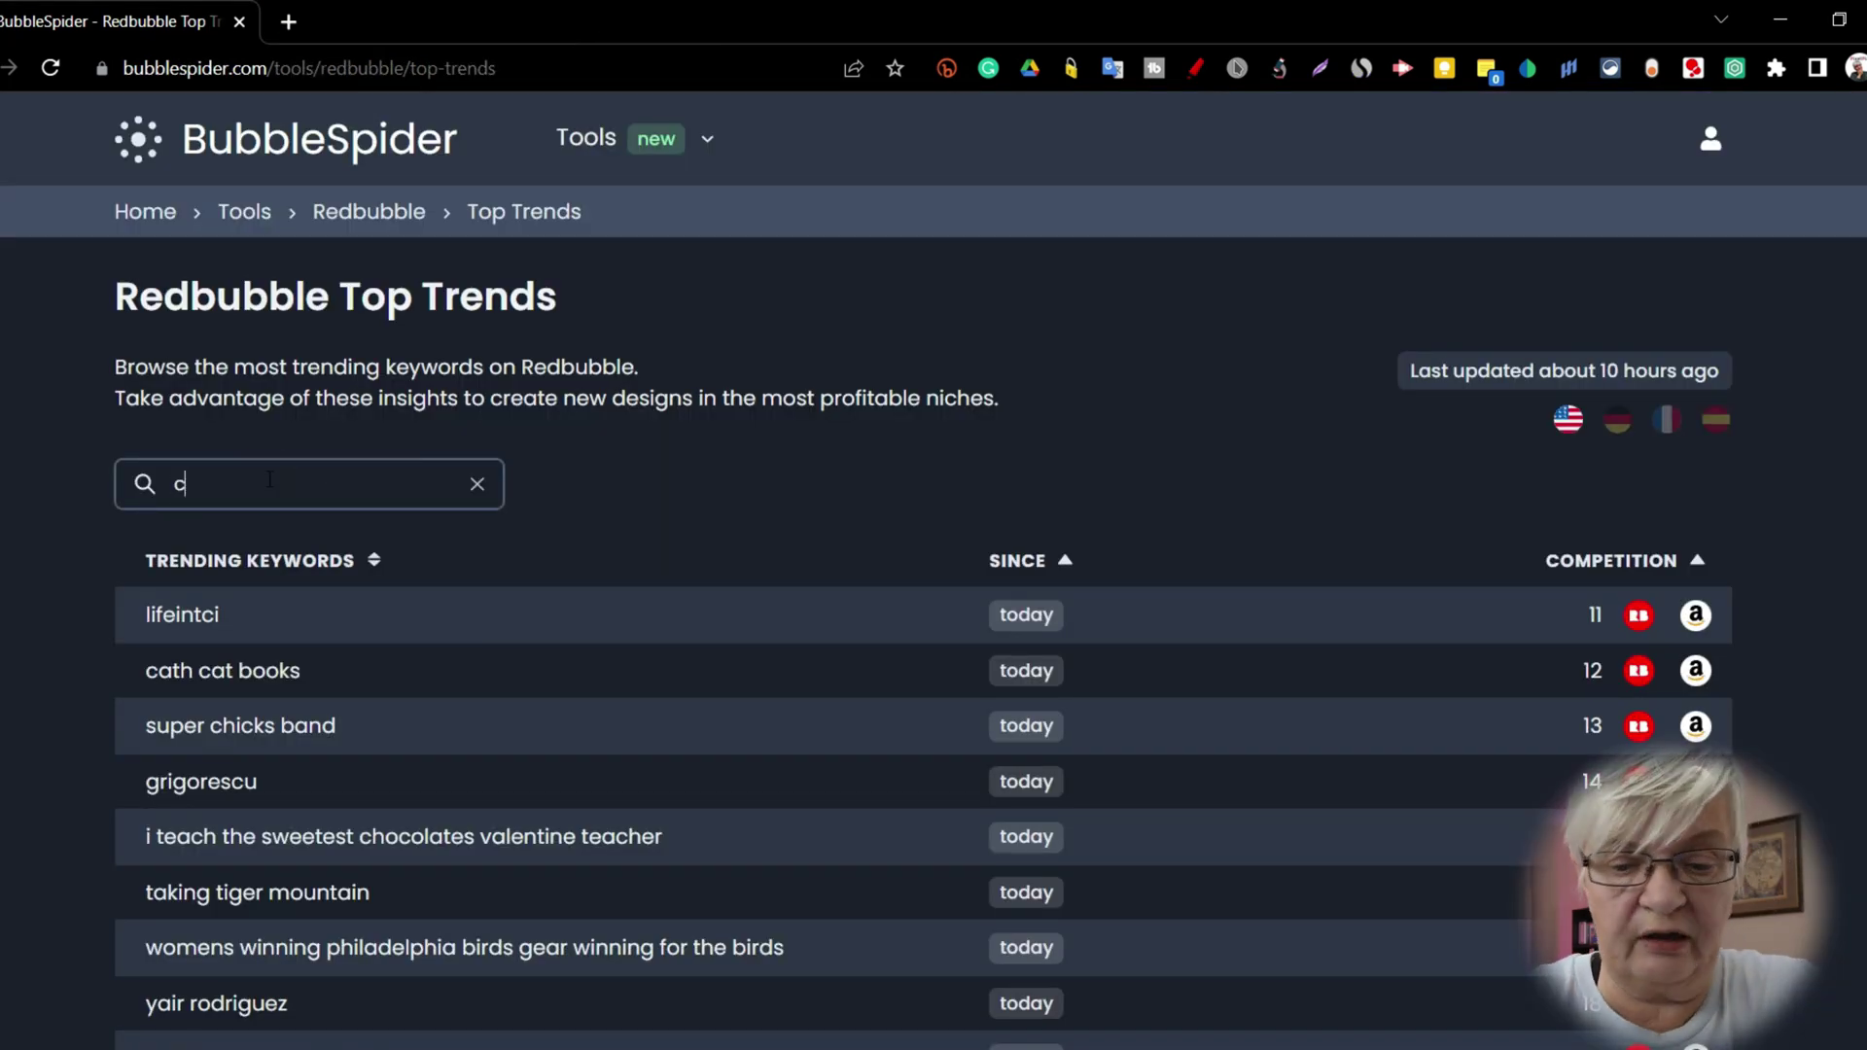
text(offee)
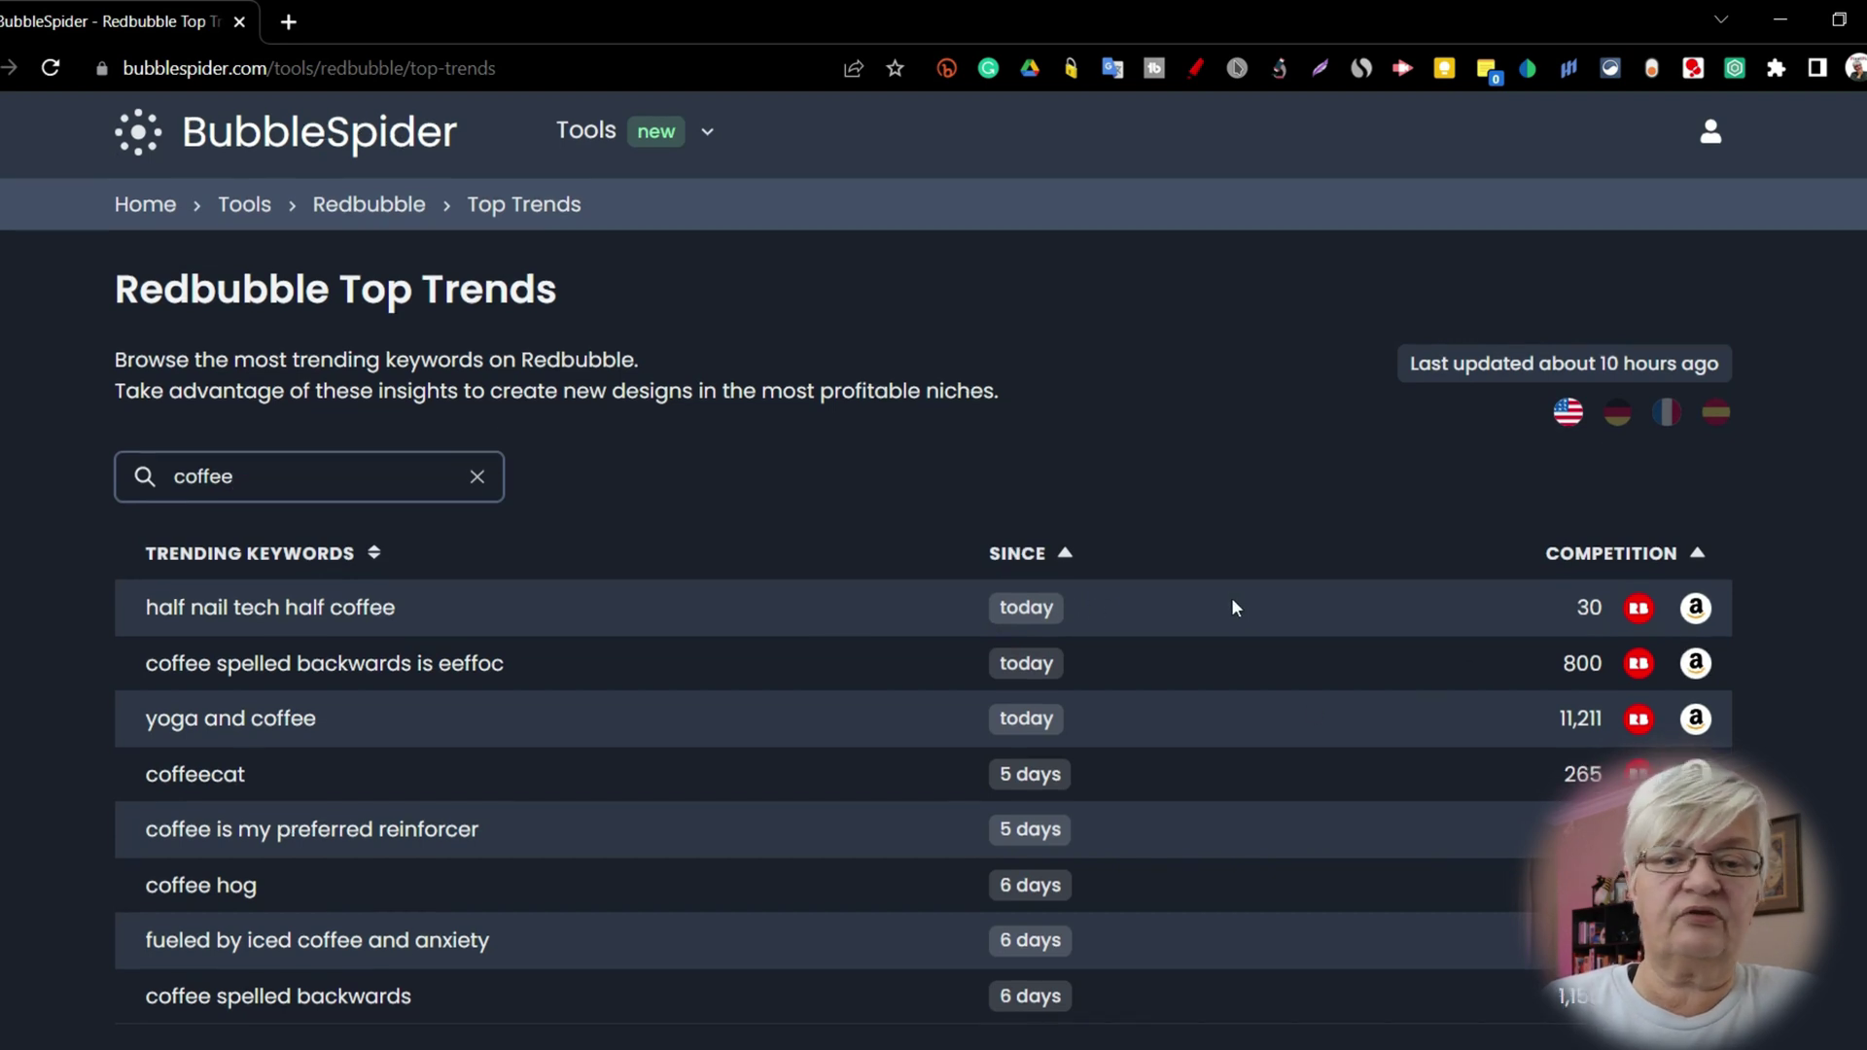
scroll(1231, 598, down, 2)
click(1065, 325)
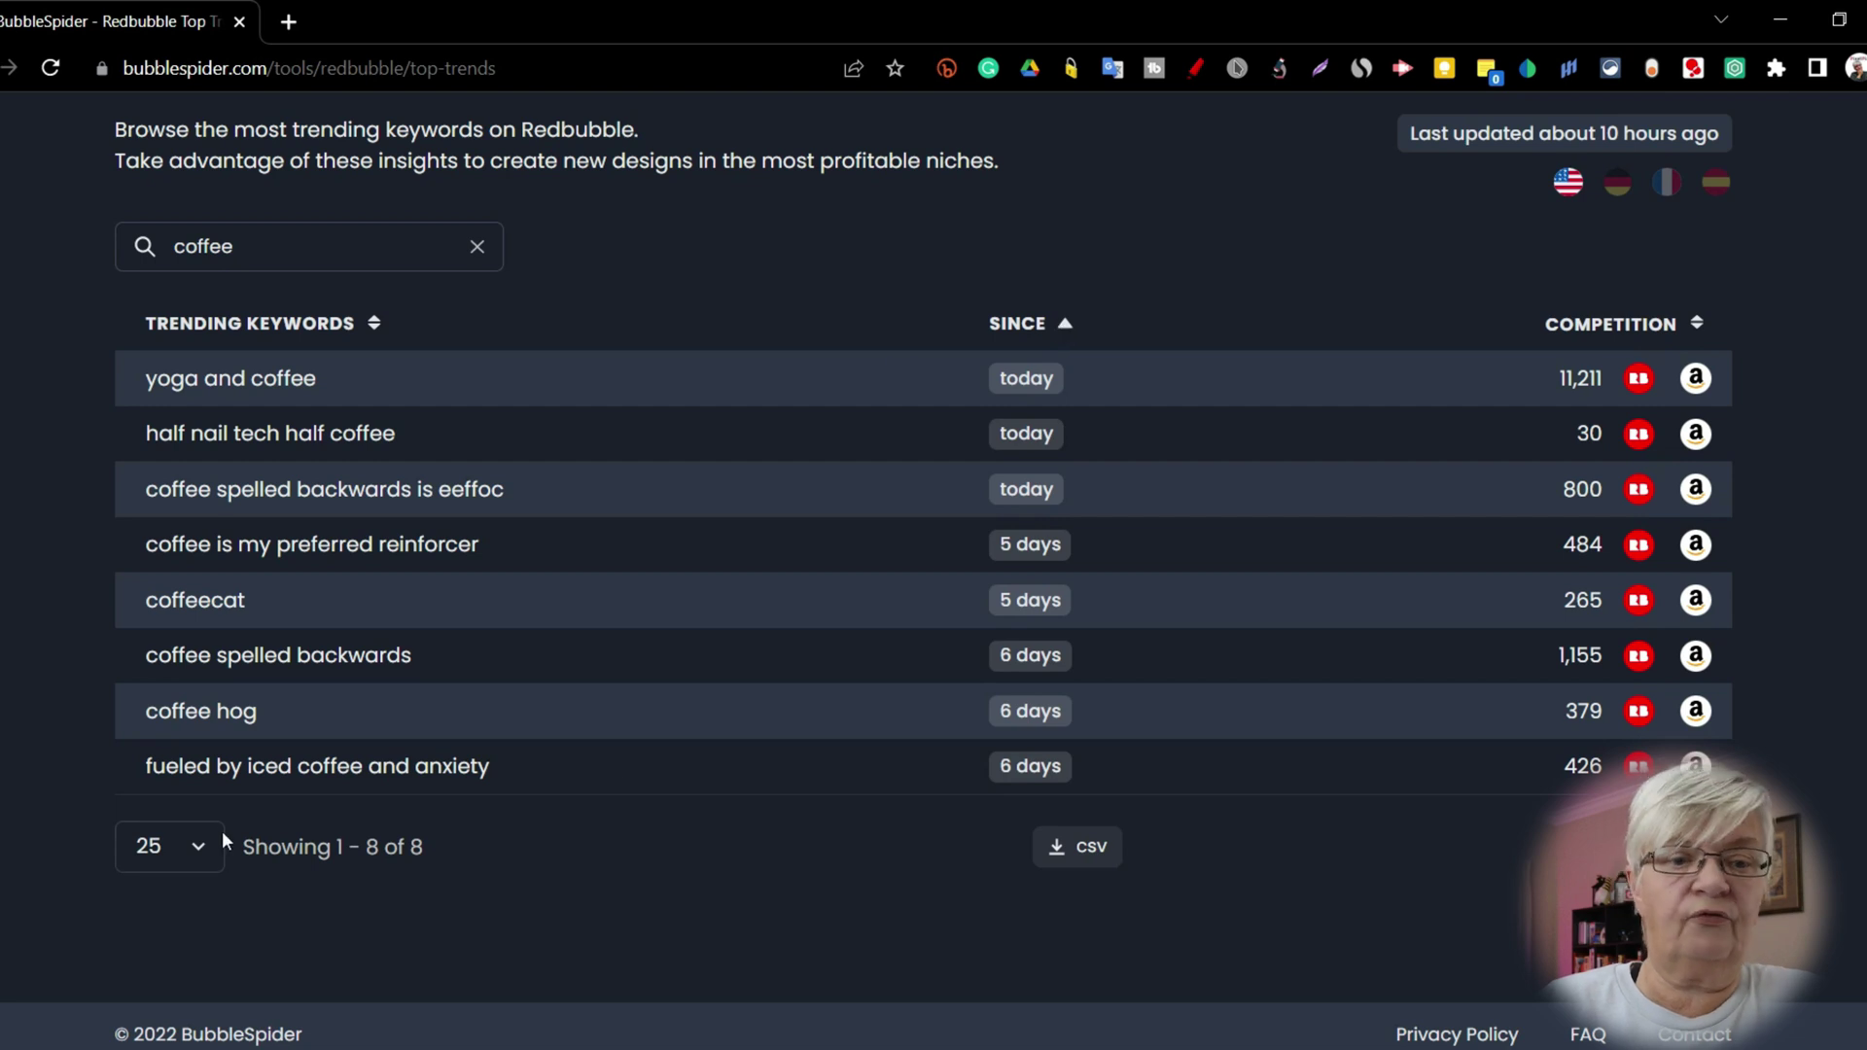
click(1065, 327)
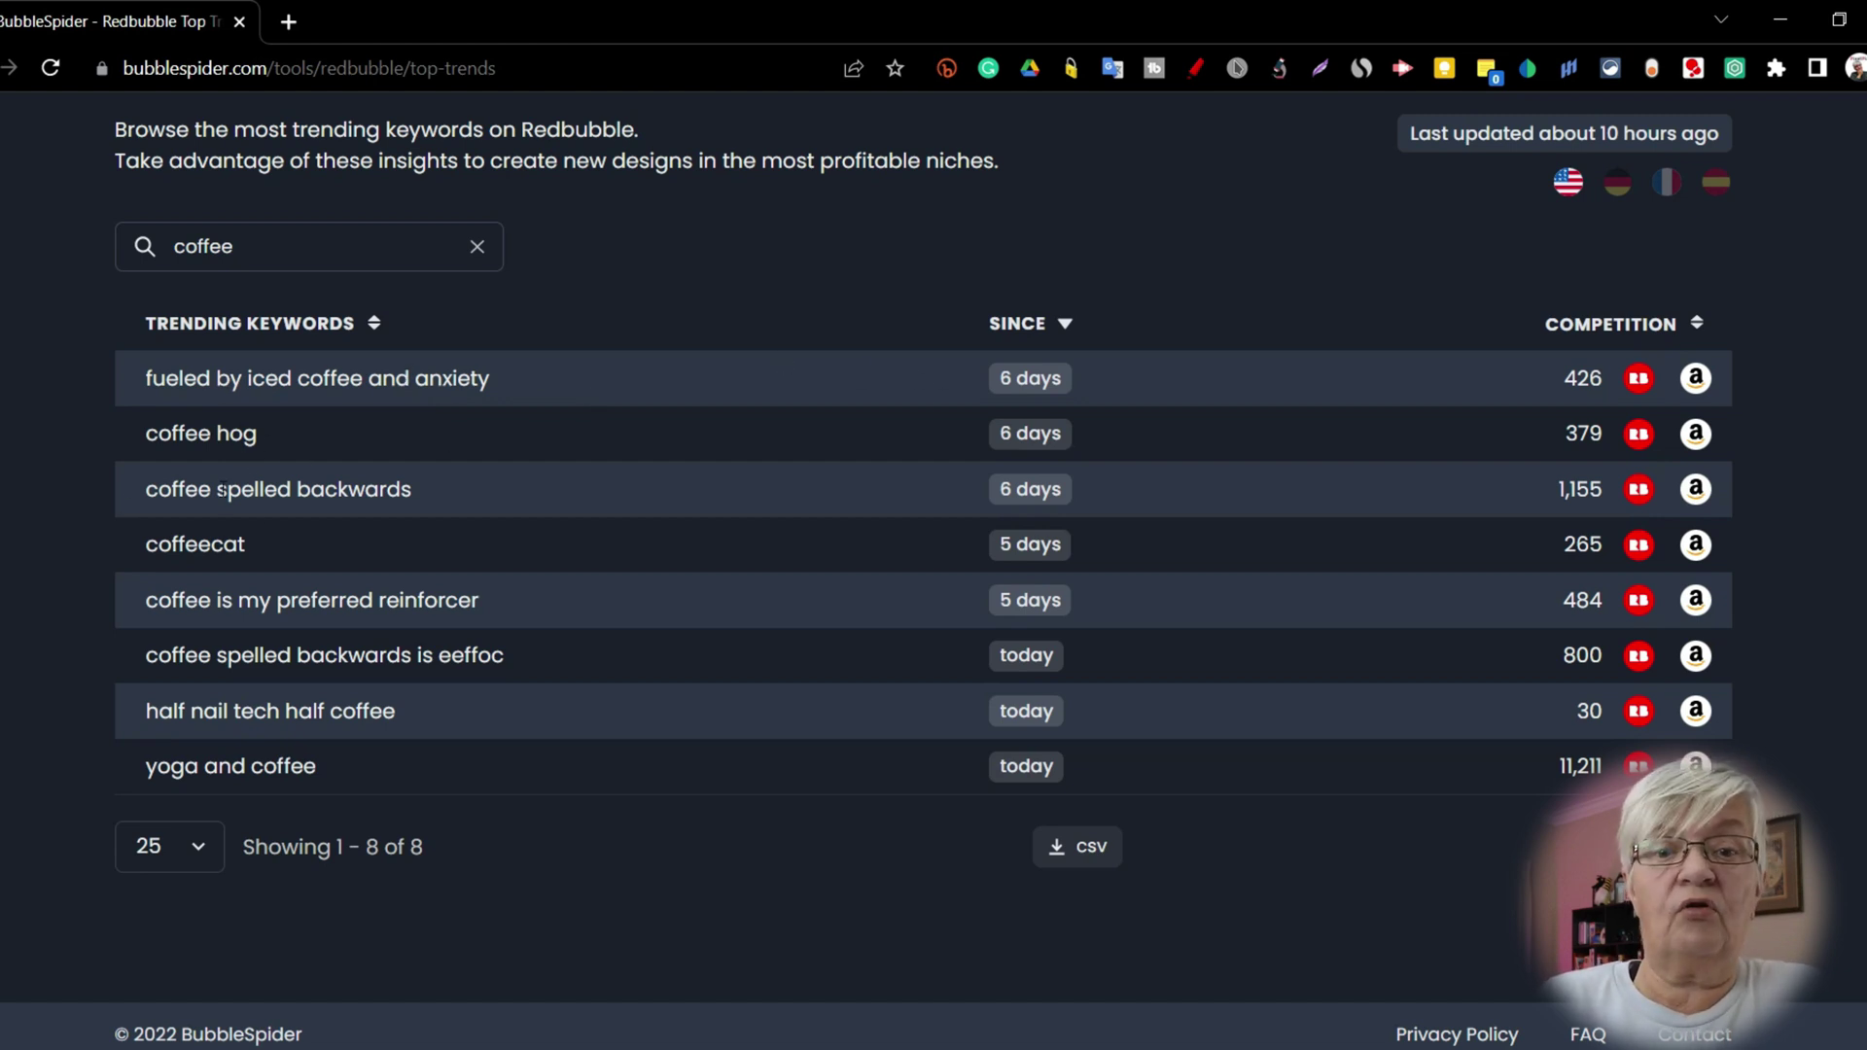
click(1640, 489)
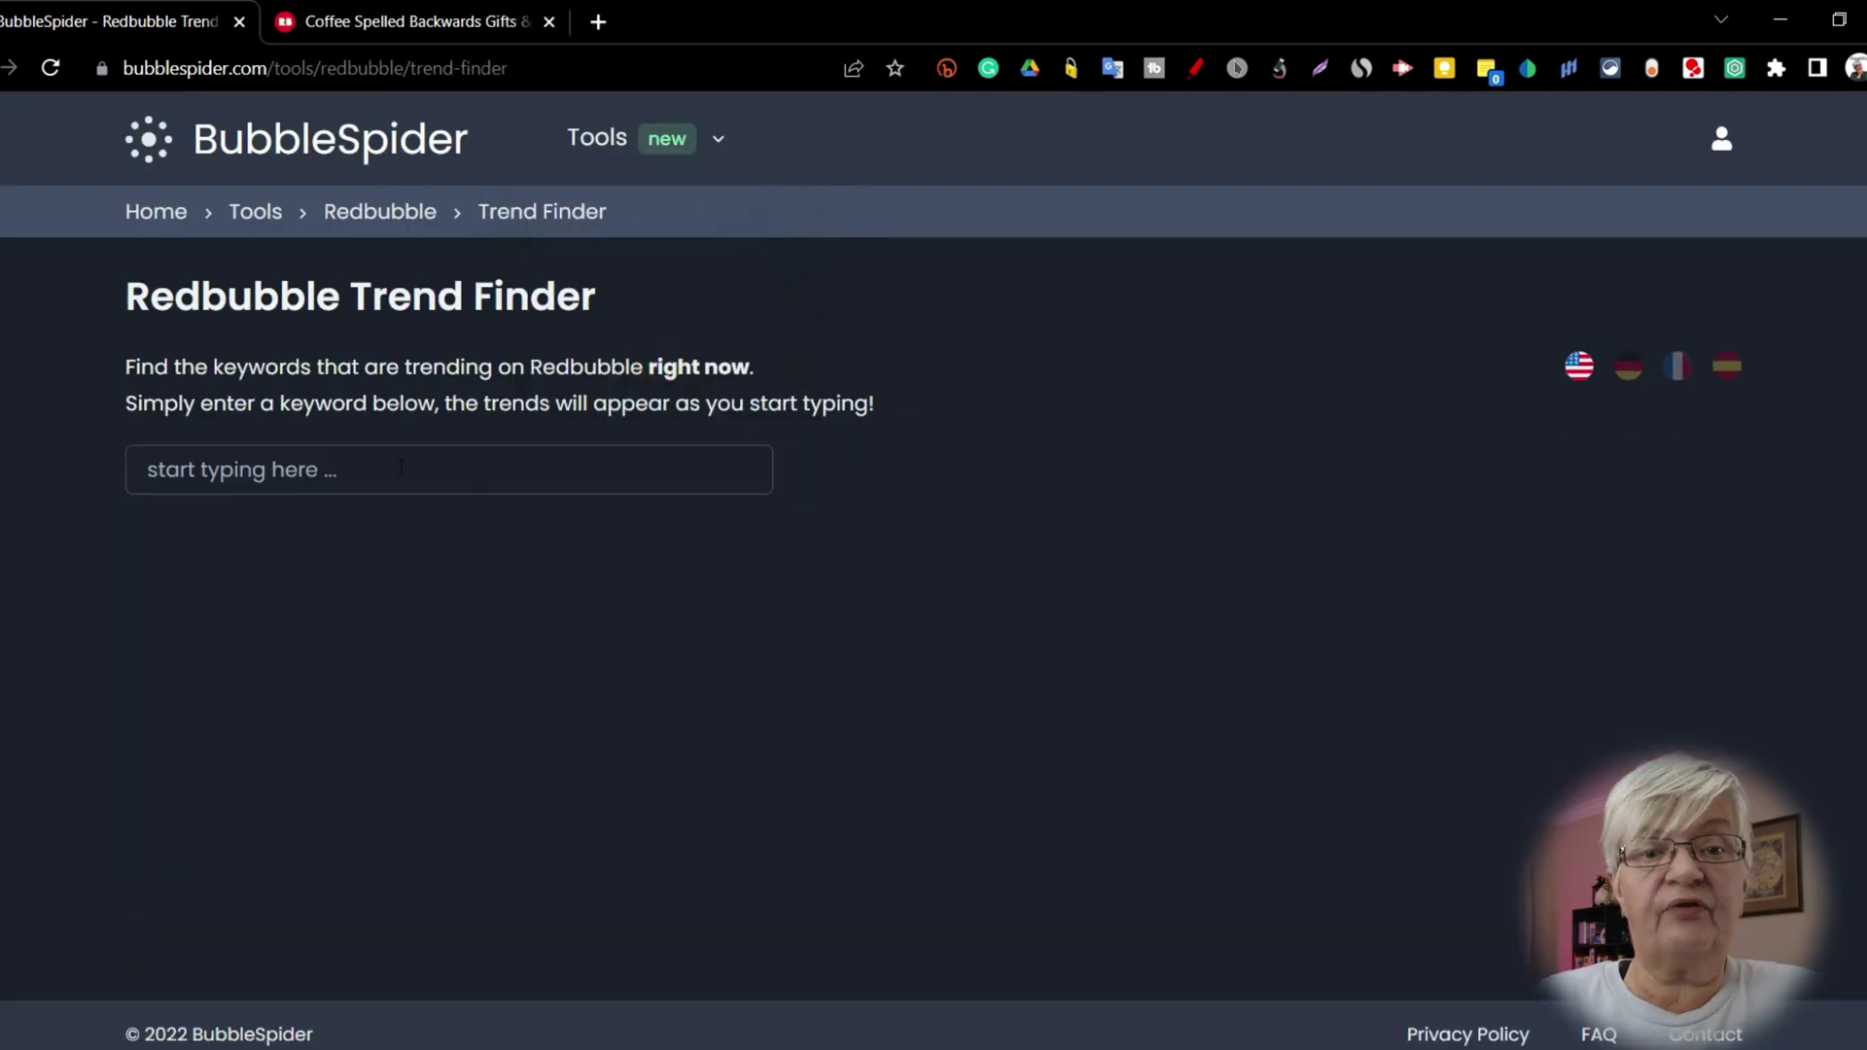
Pick 'Coffee' from the Trend Finder keyword field's autofill suggestions
click(400, 467)
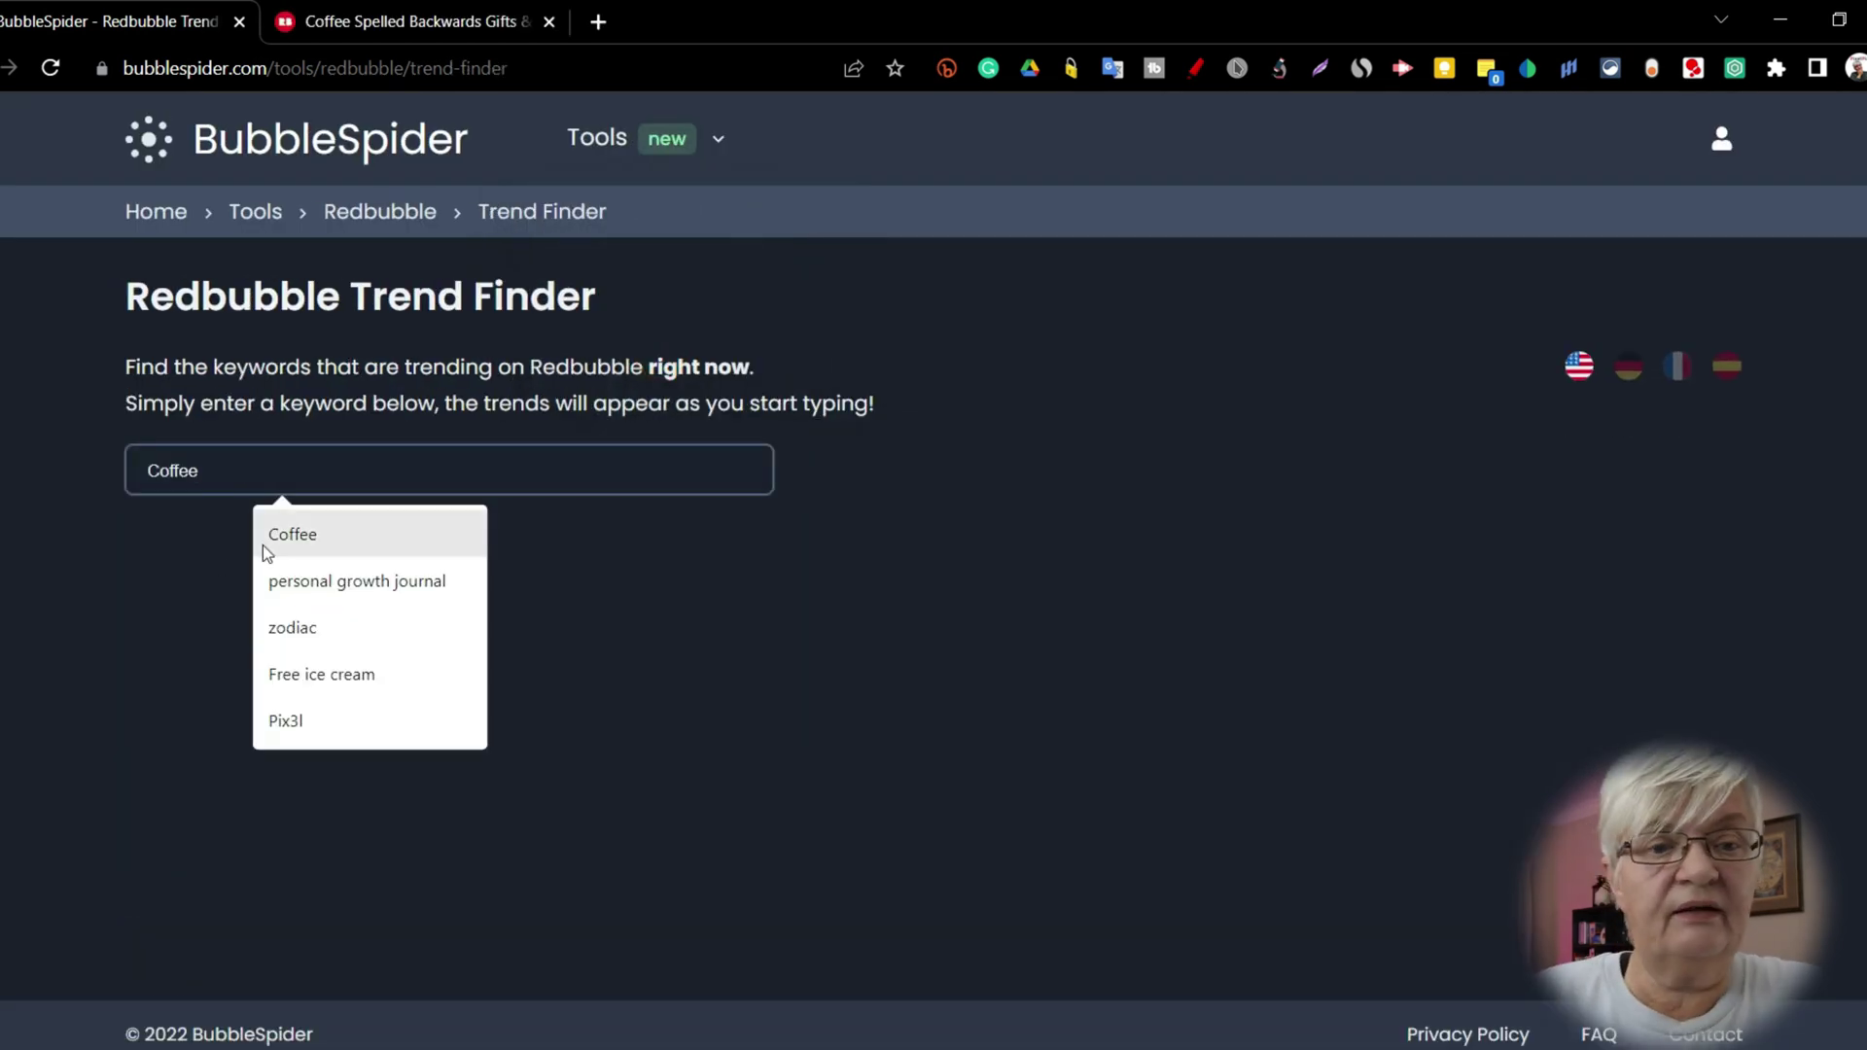
click(323, 536)
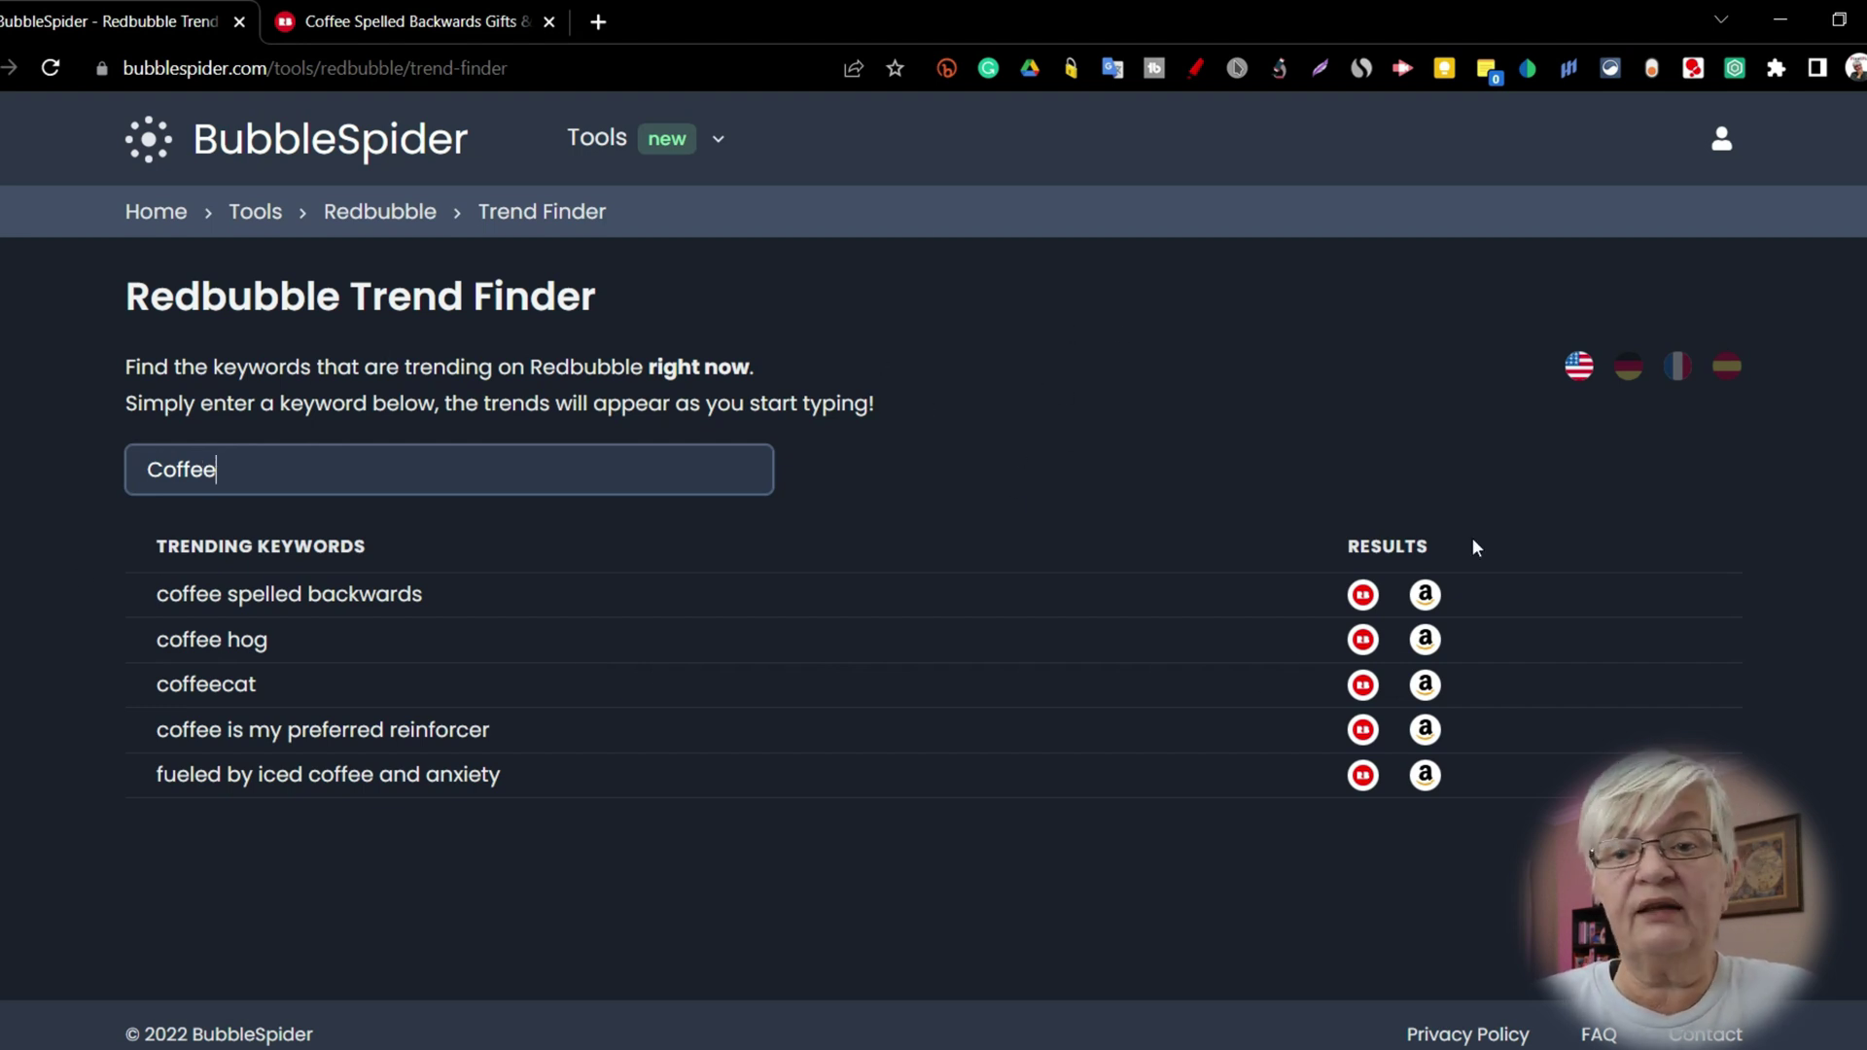
Close the 'coffee spelled backwards' Redbubble tab and go to Best Sellers via the Tools menu
click(549, 21)
click(597, 137)
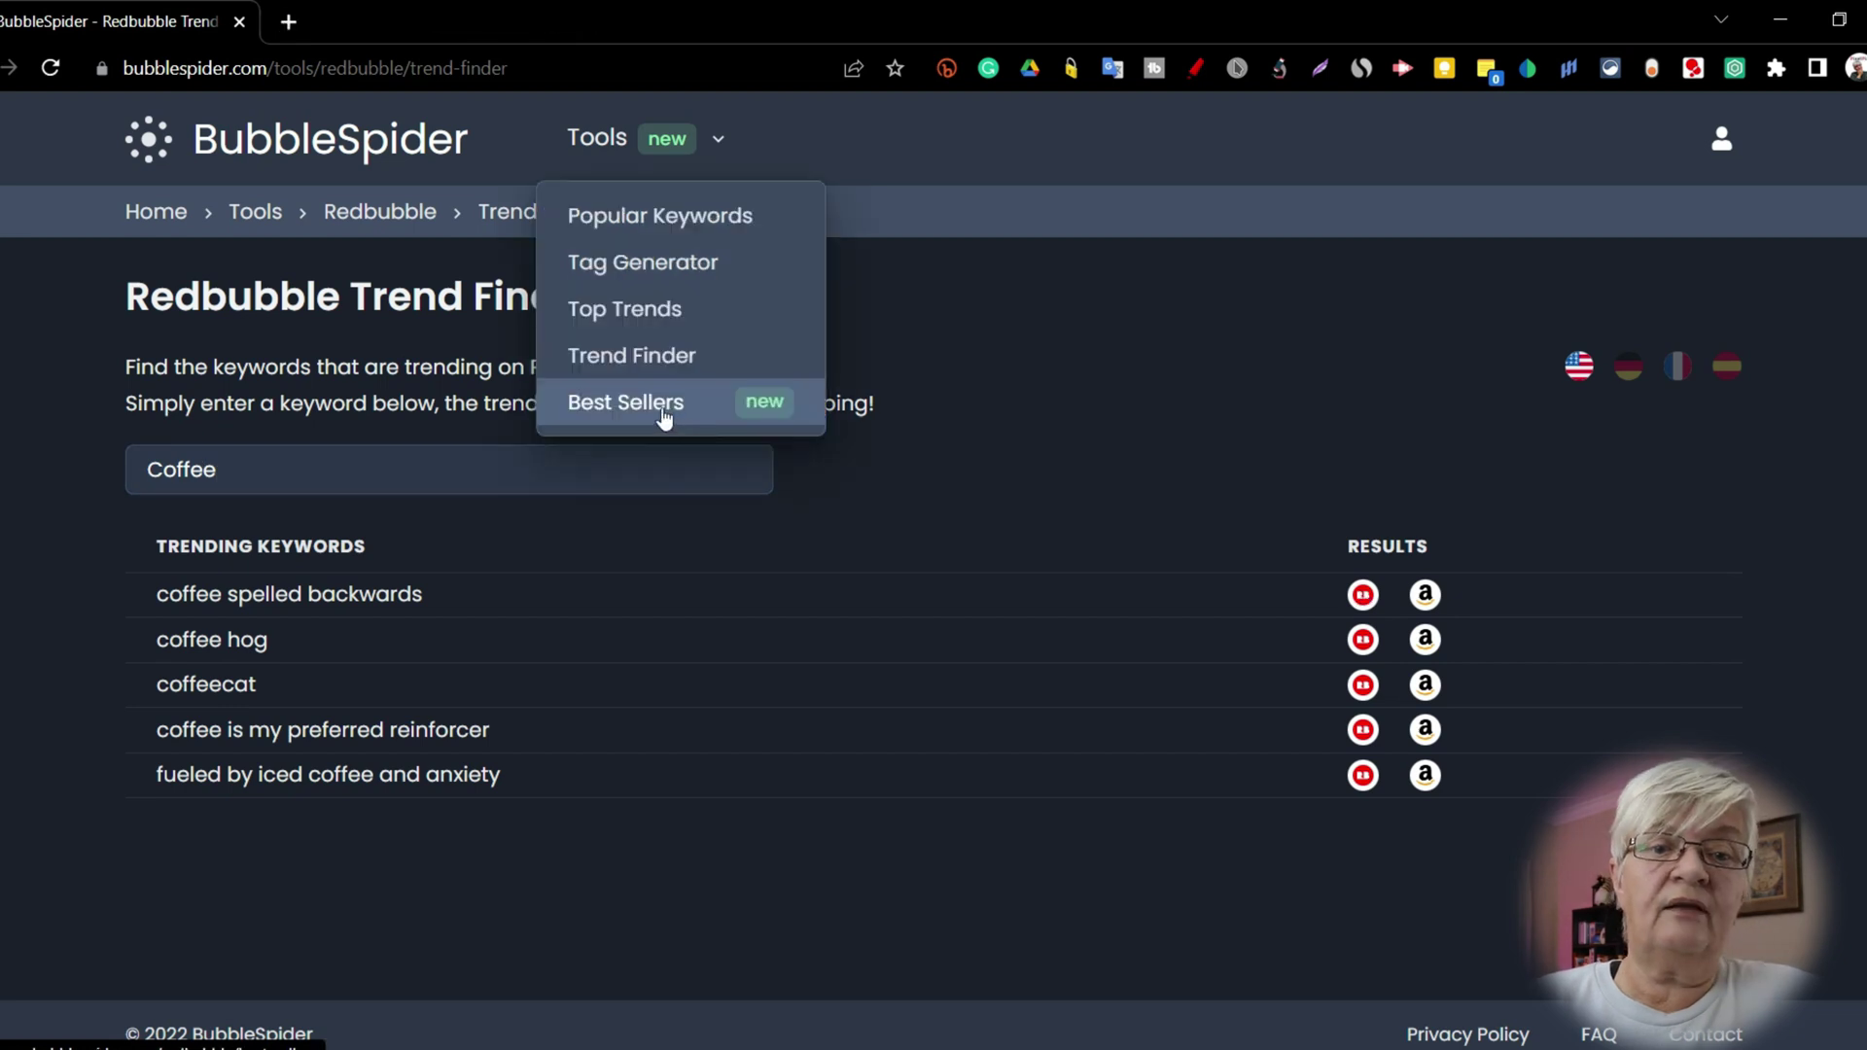
click(655, 405)
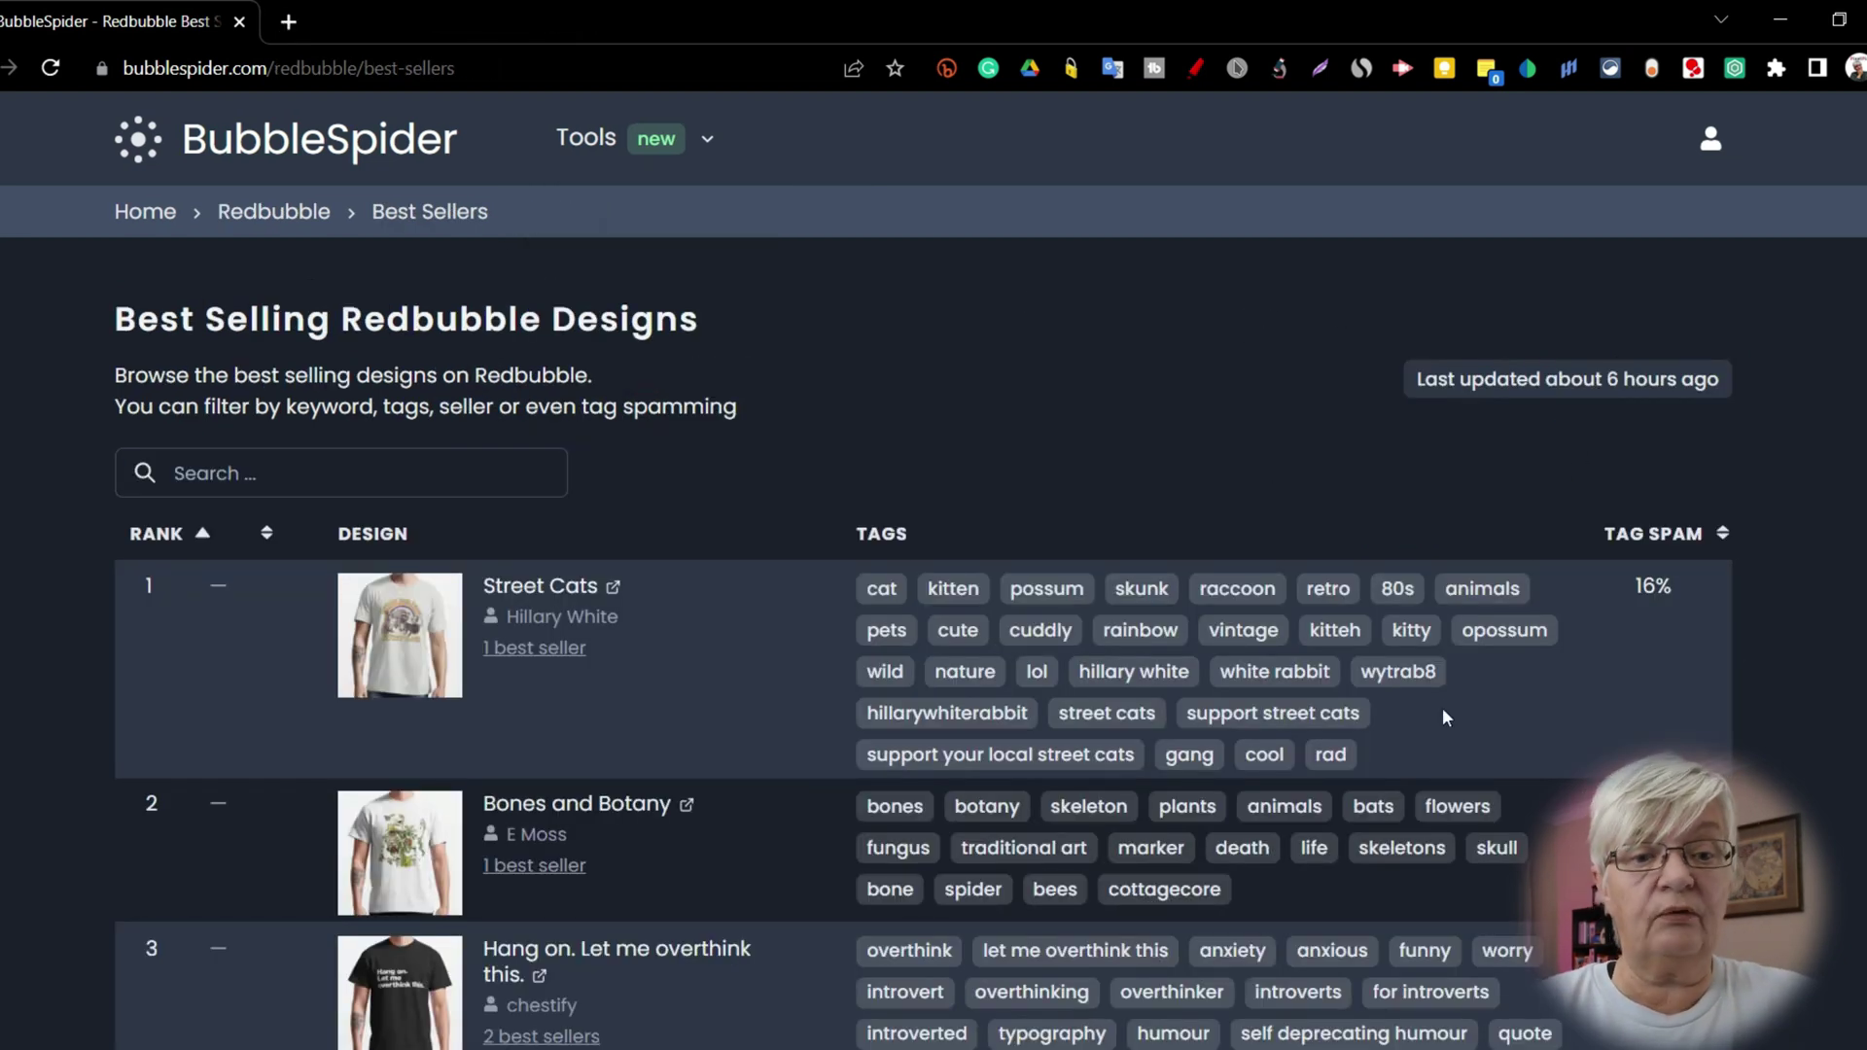
scroll(1250, 366, down, 6)
scroll(1250, 367, up, 6)
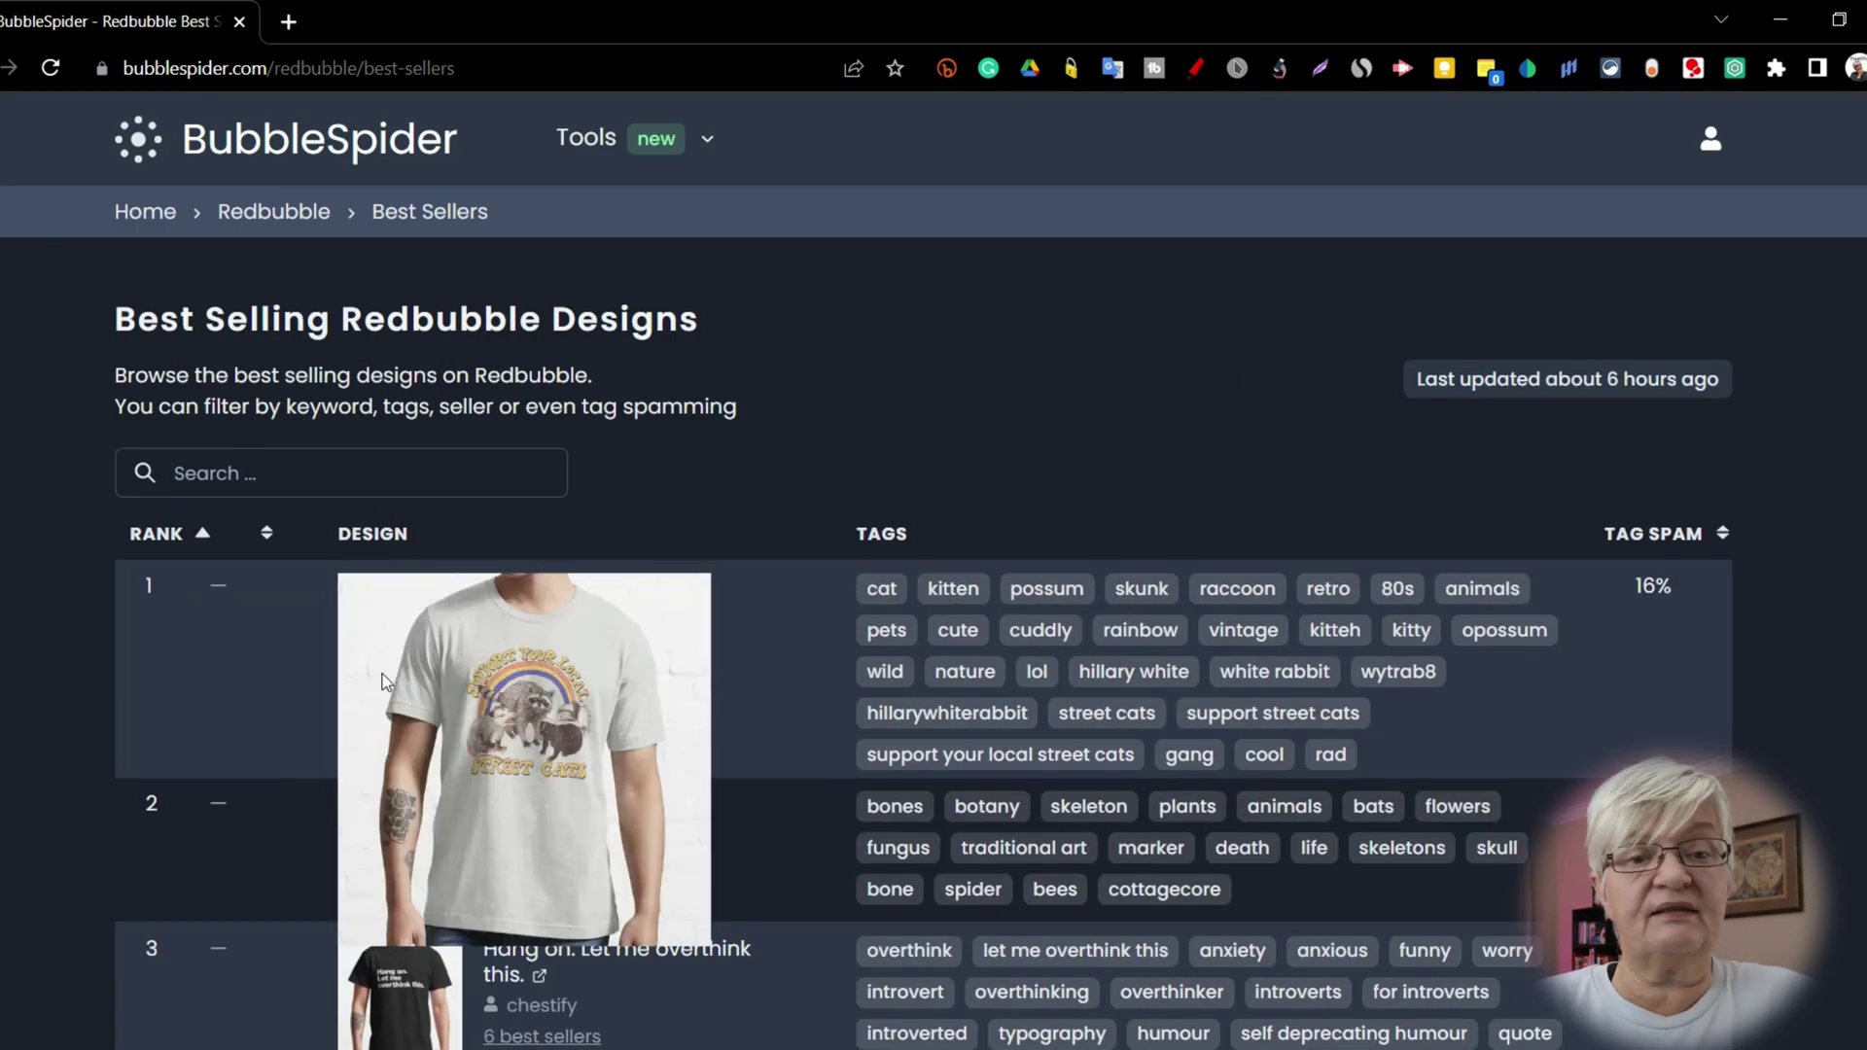
mouse_move(424, 643)
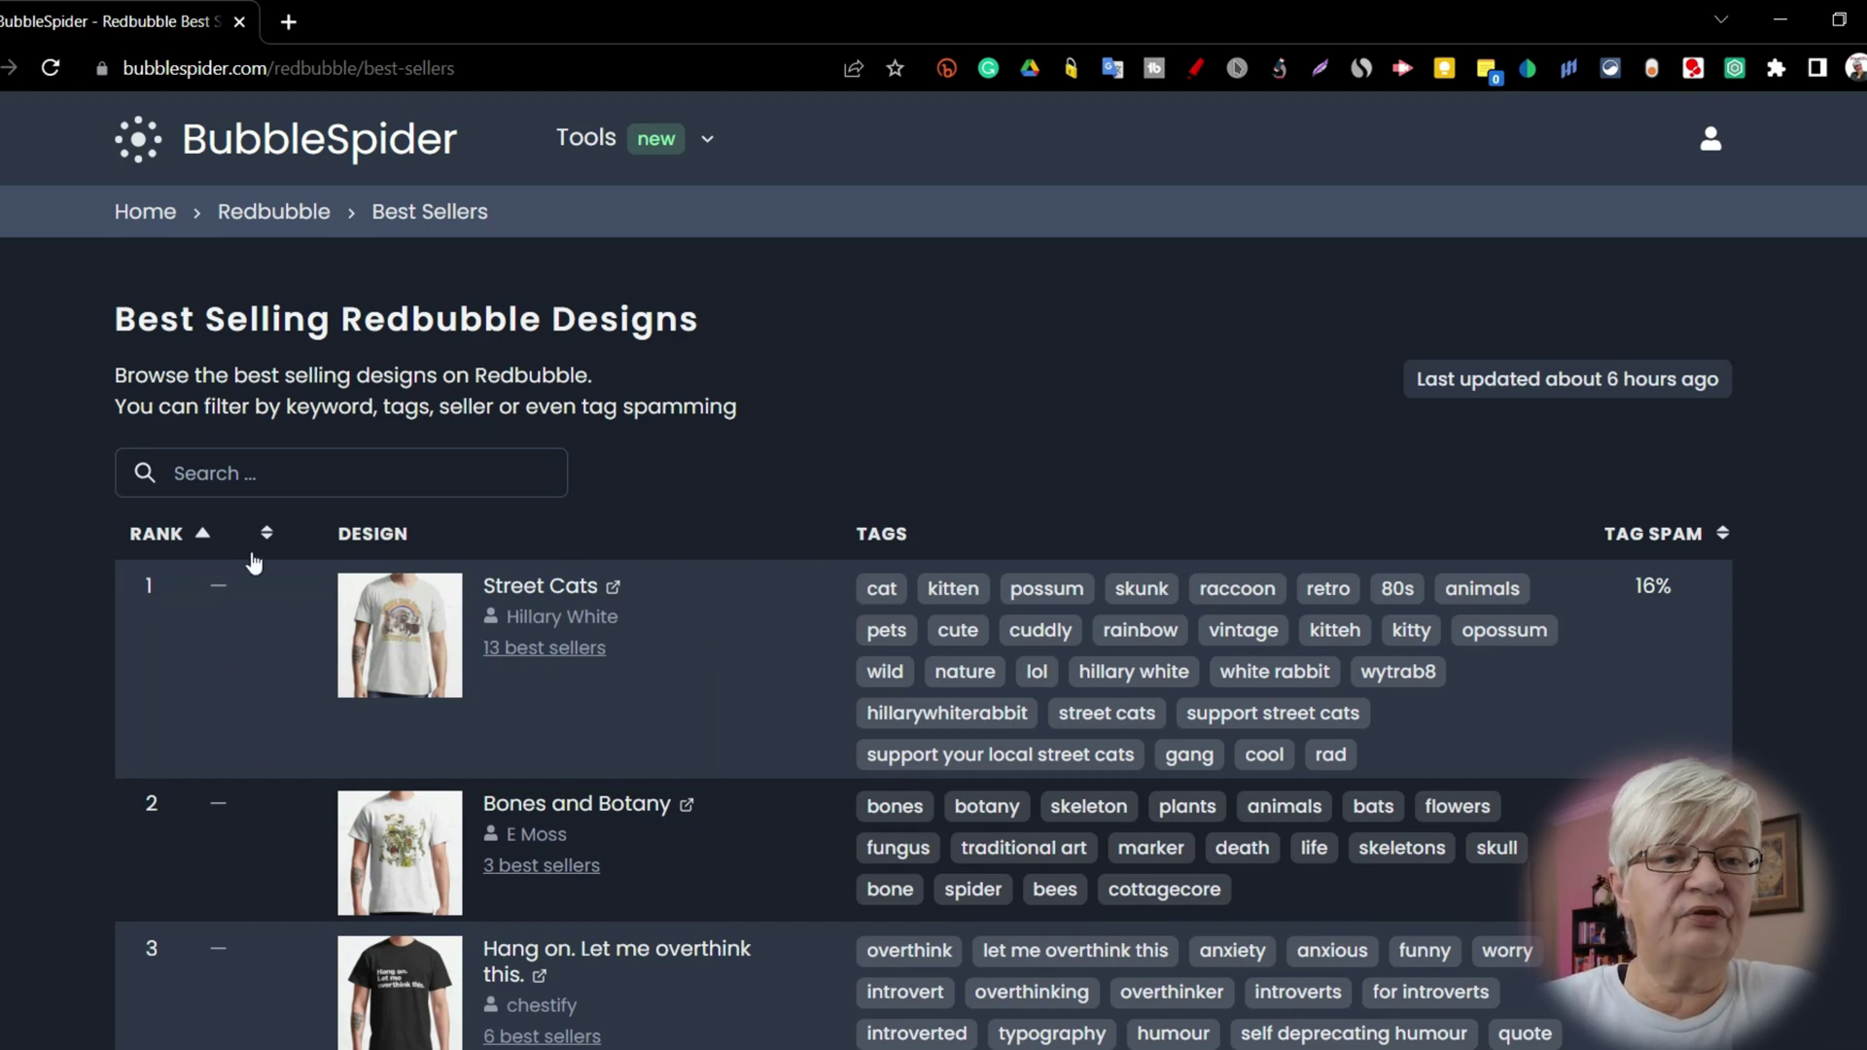
scroll(270, 666, down, 8)
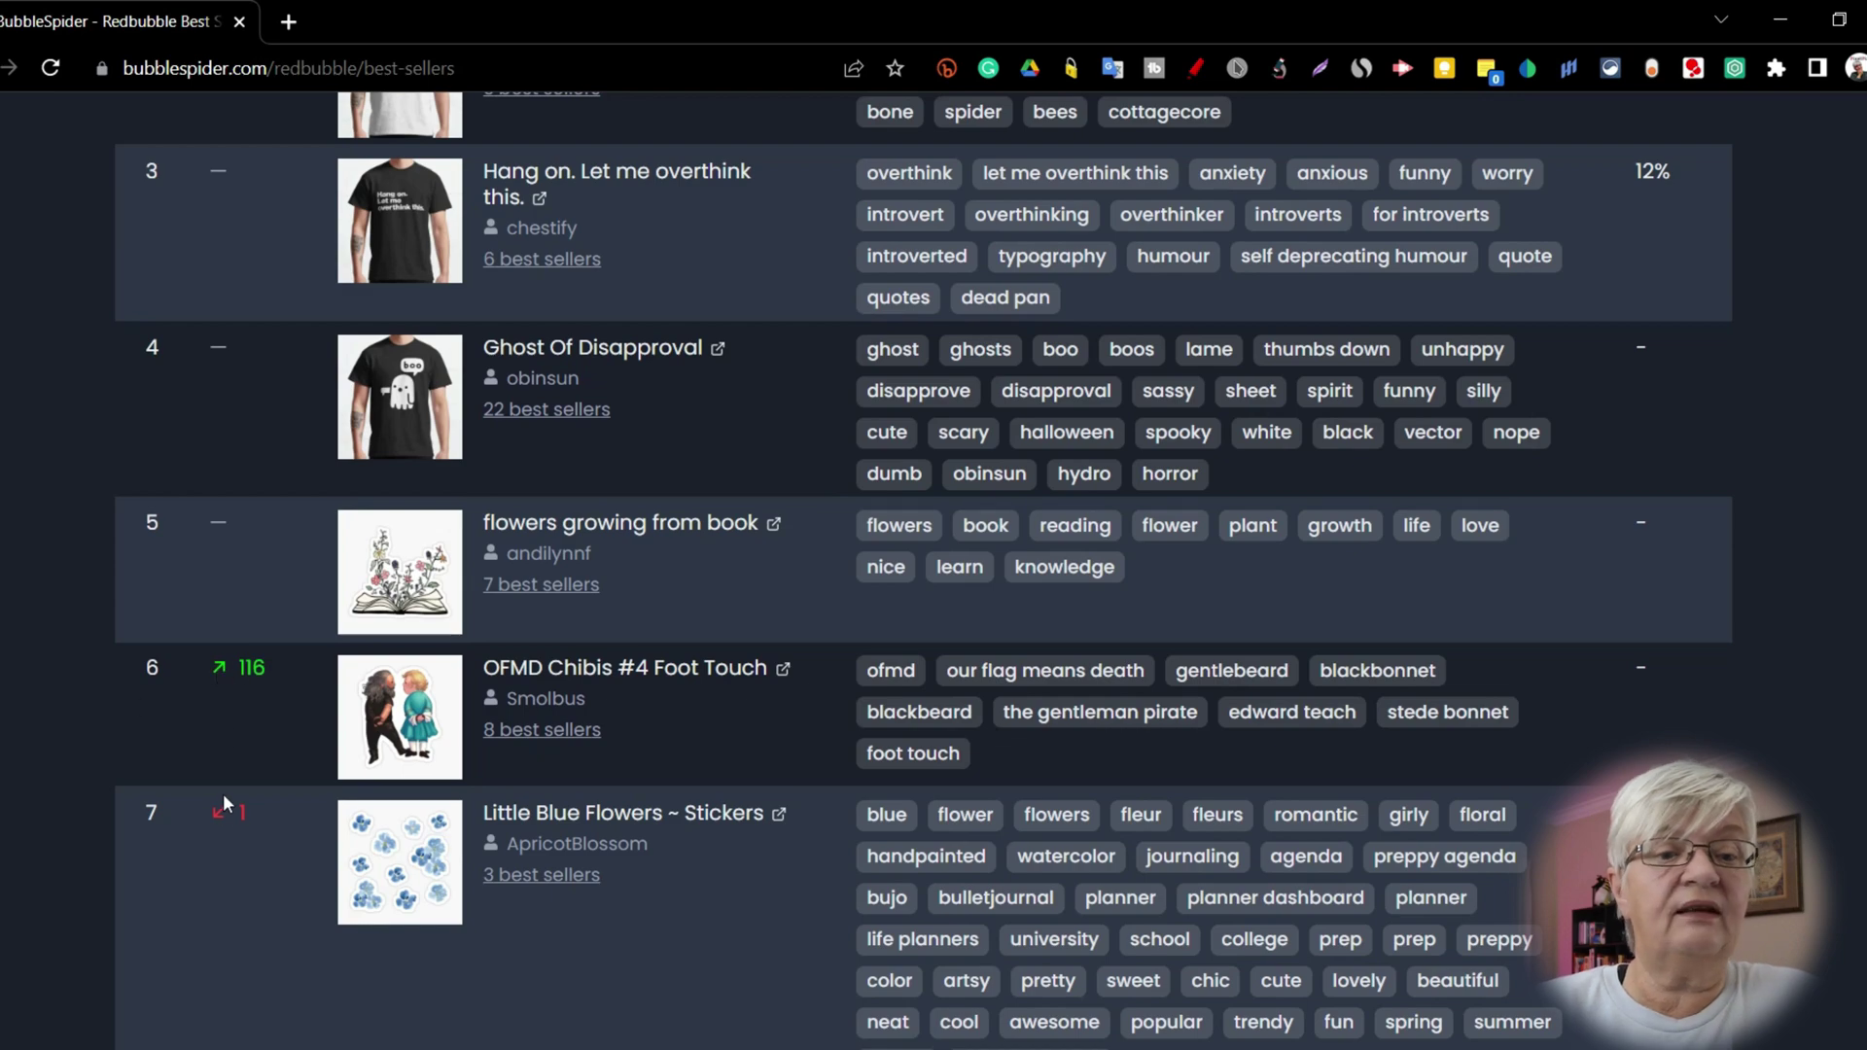
scroll(259, 714, up, 8)
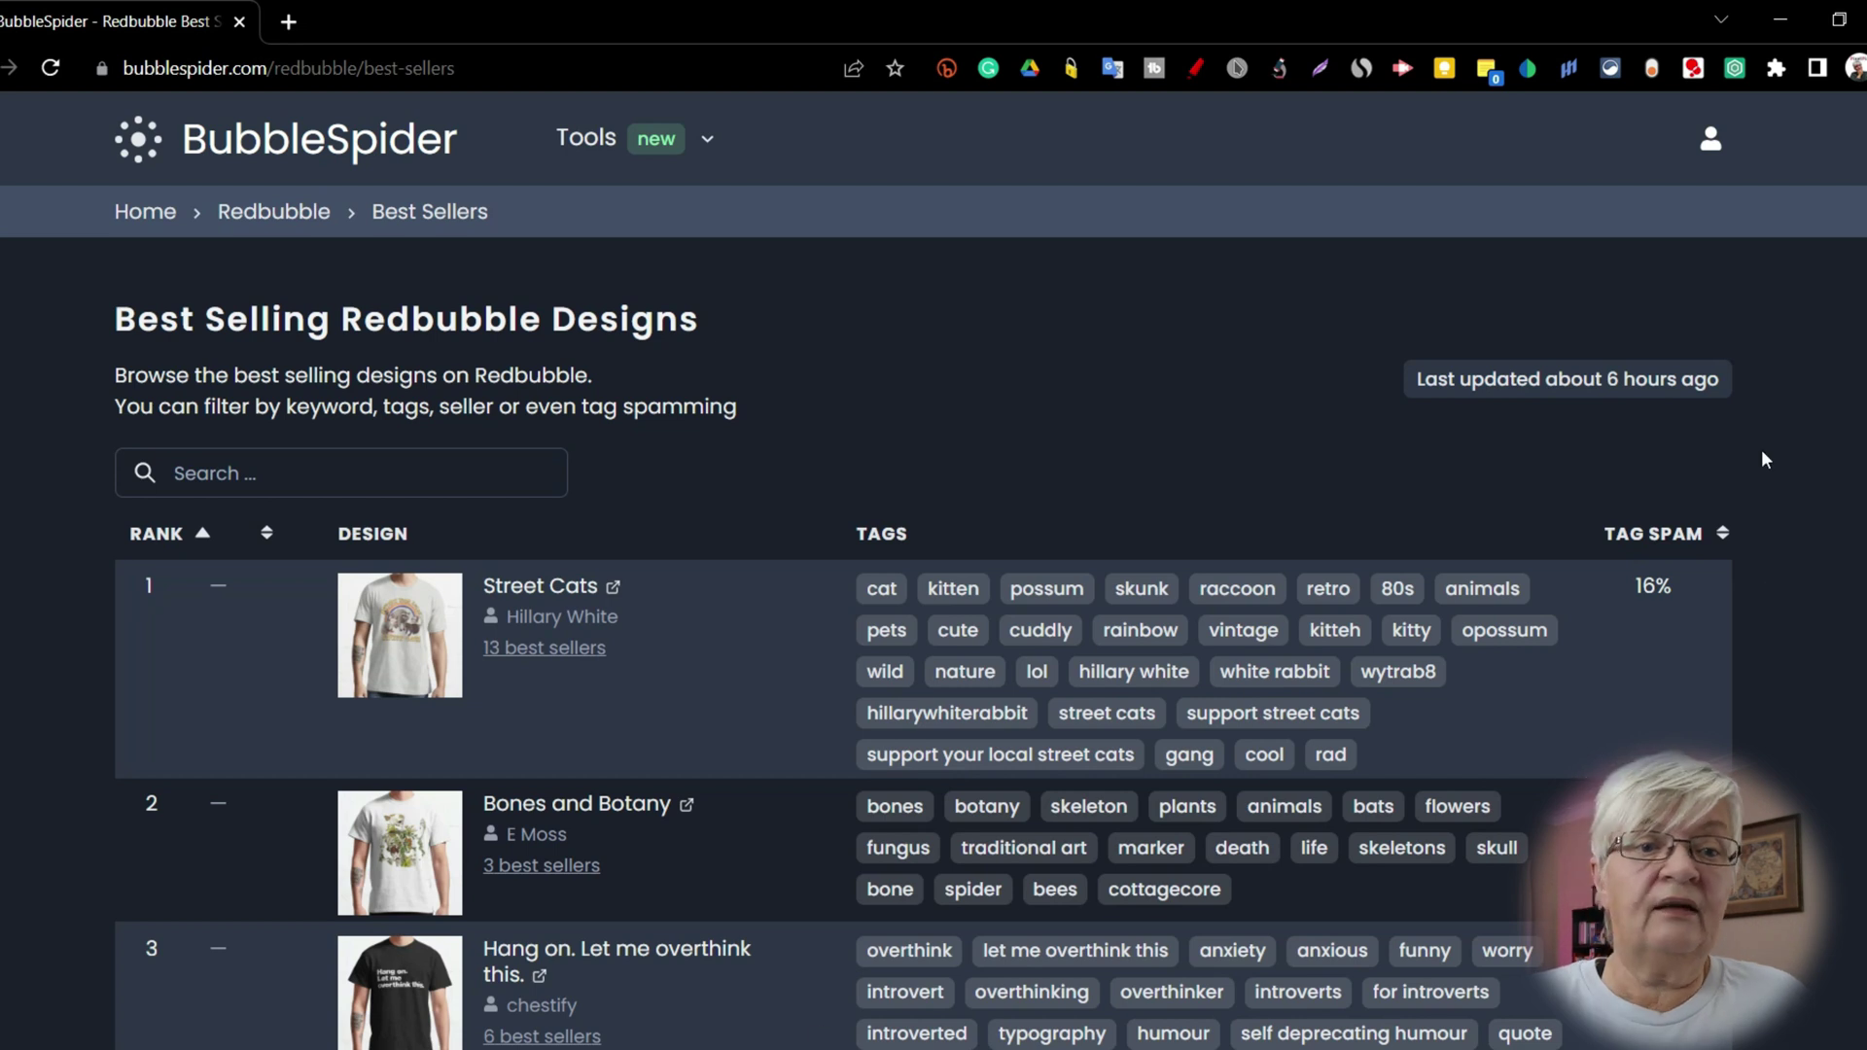
Filter the best selling designs by 'coffee', leaving 'Worship Coffee' at rank 15 on top
click(241, 457)
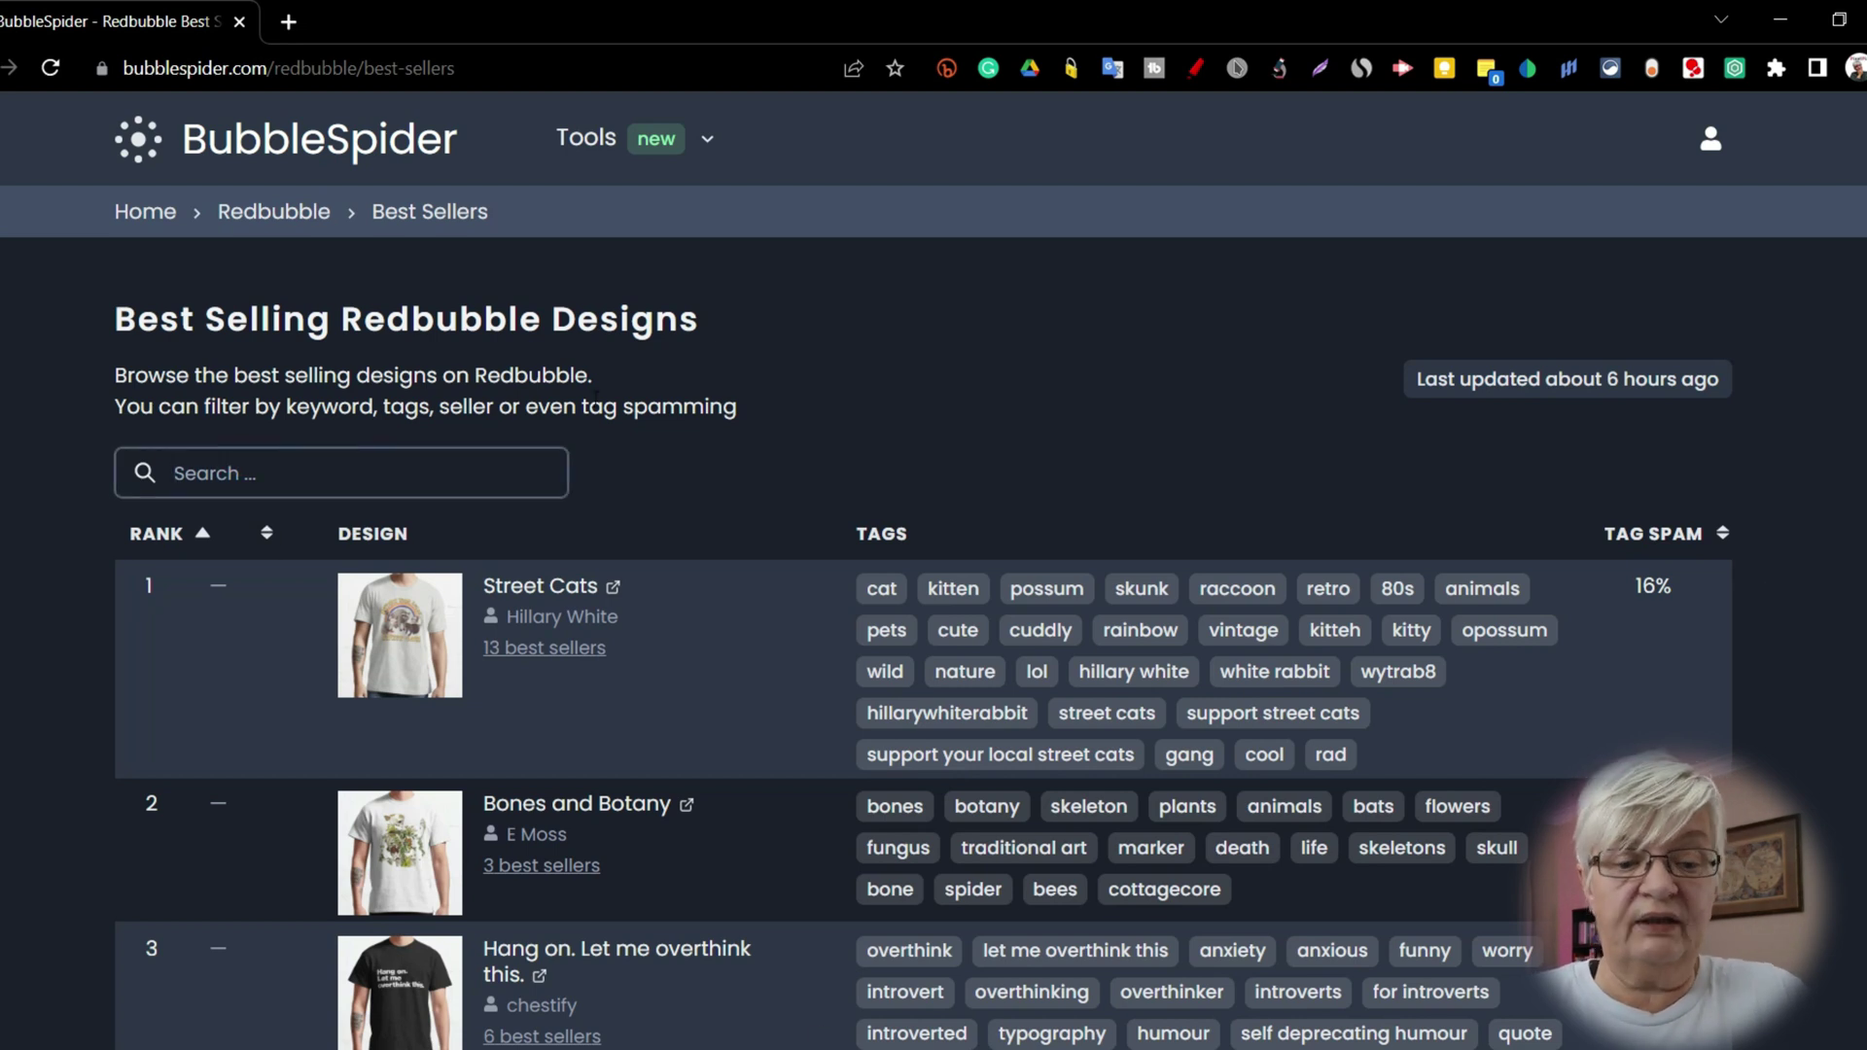
text(coffee)
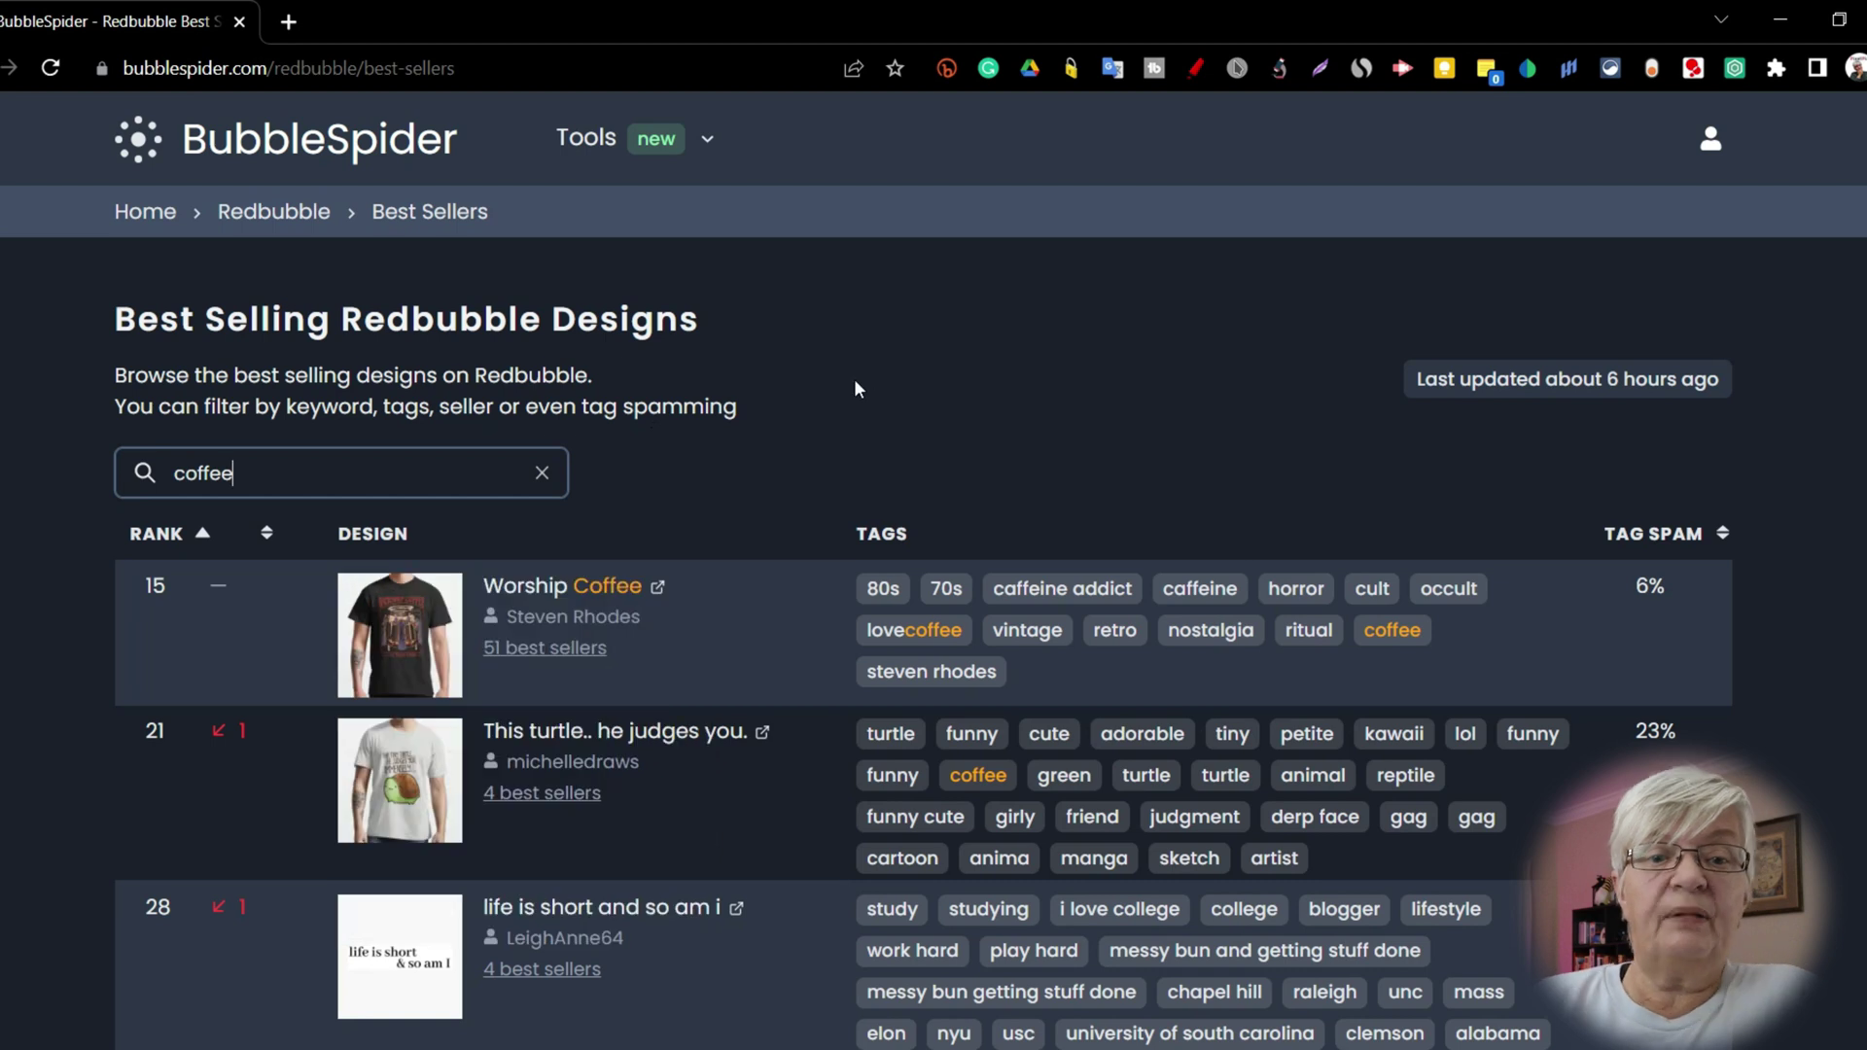
mouse_move(428, 622)
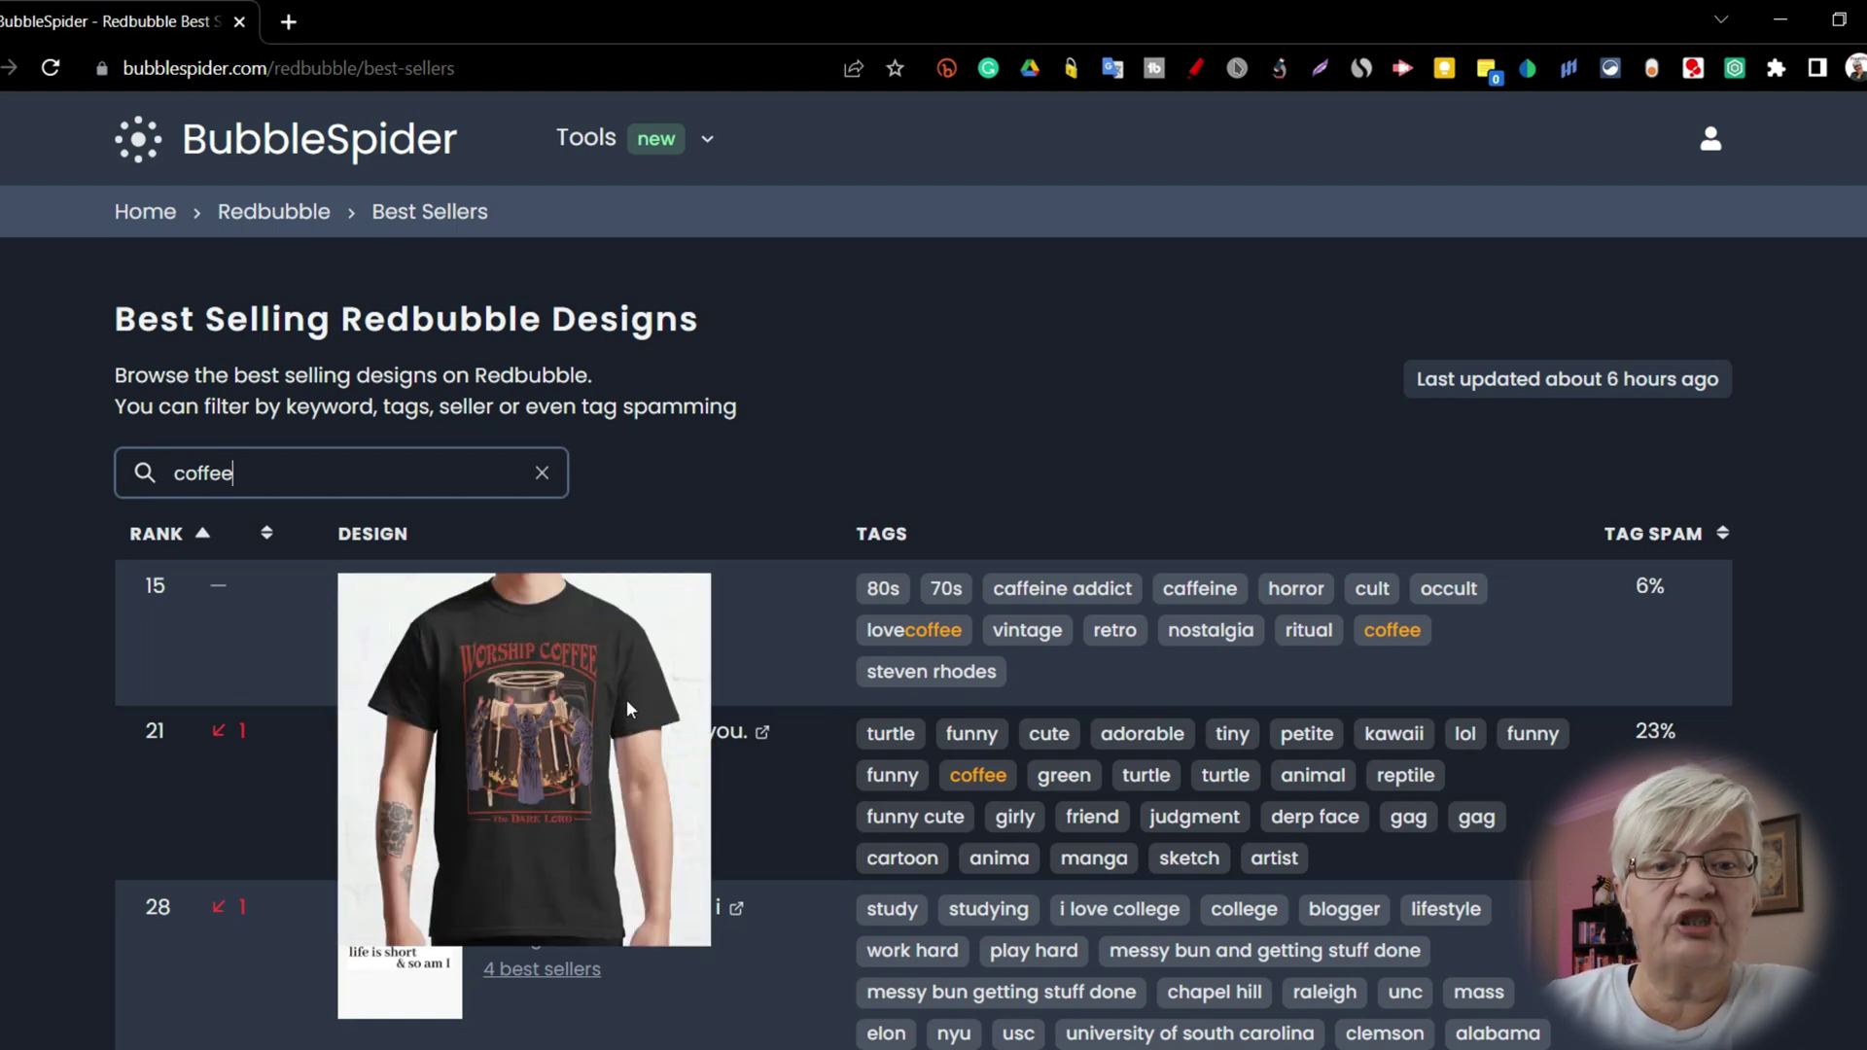
click(1079, 374)
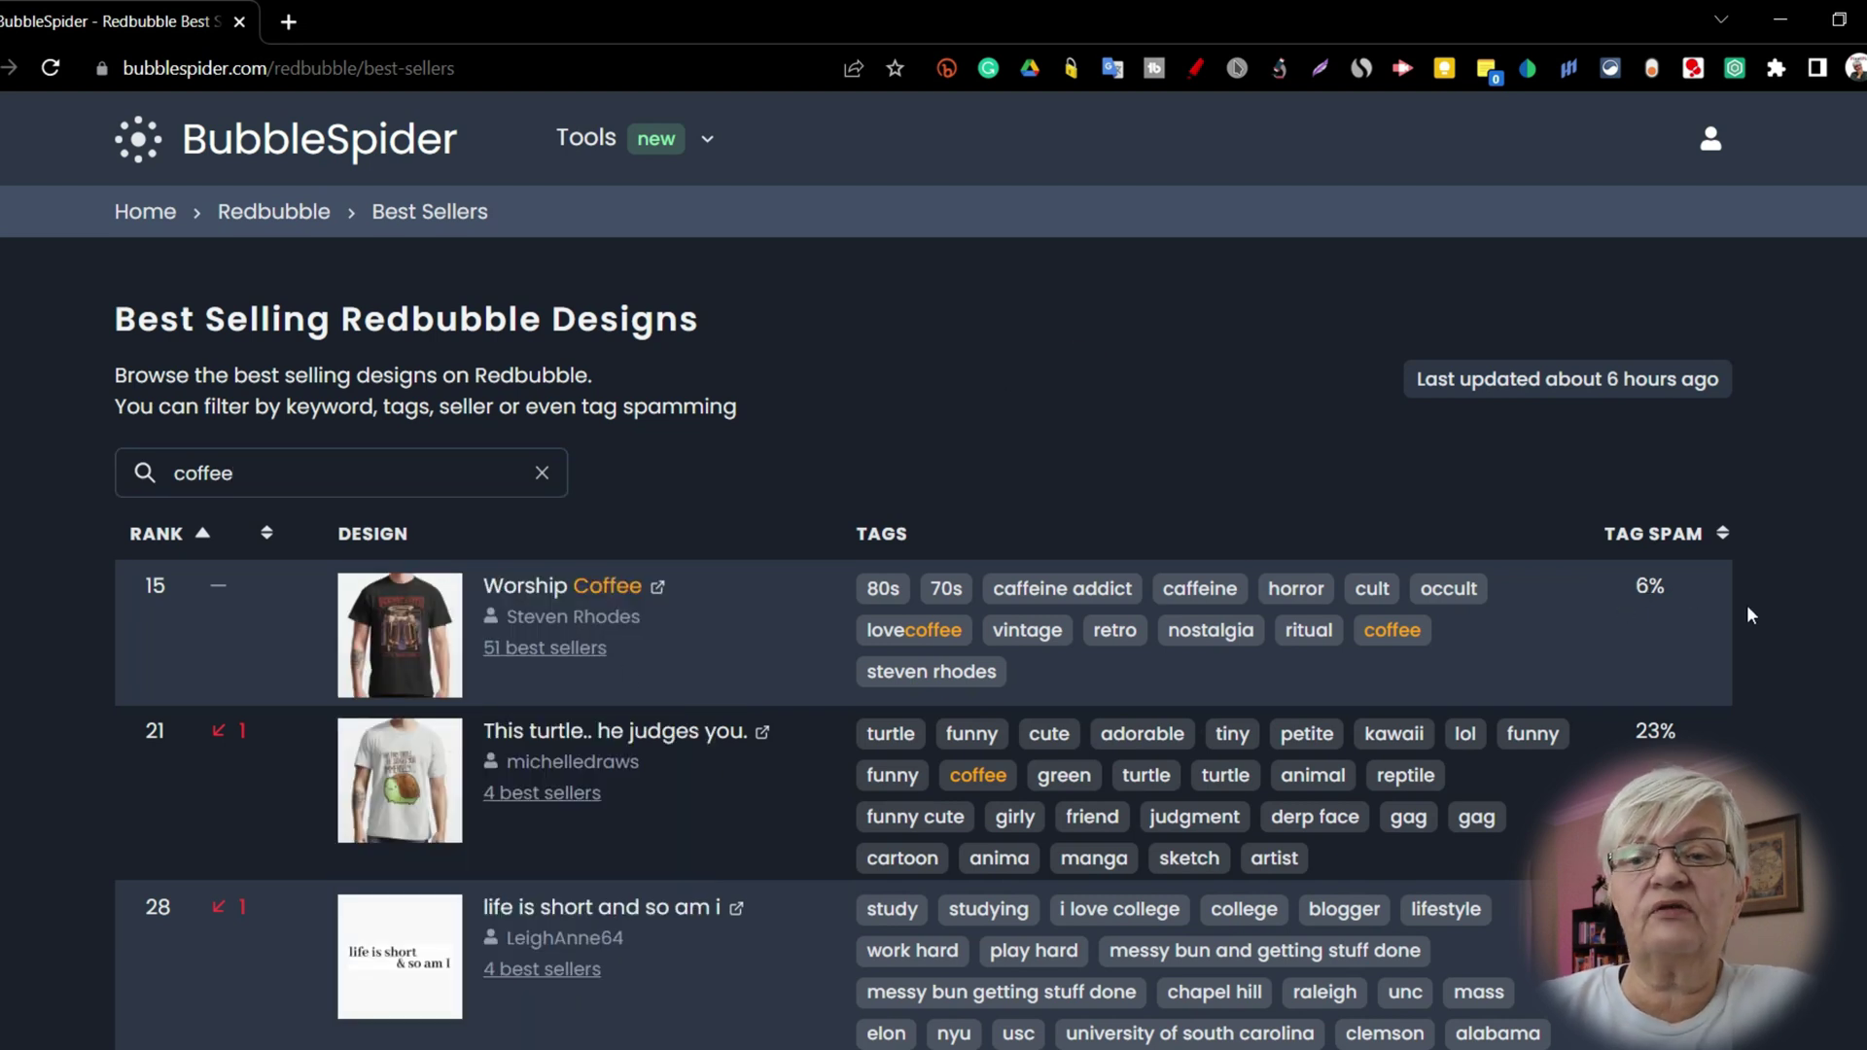